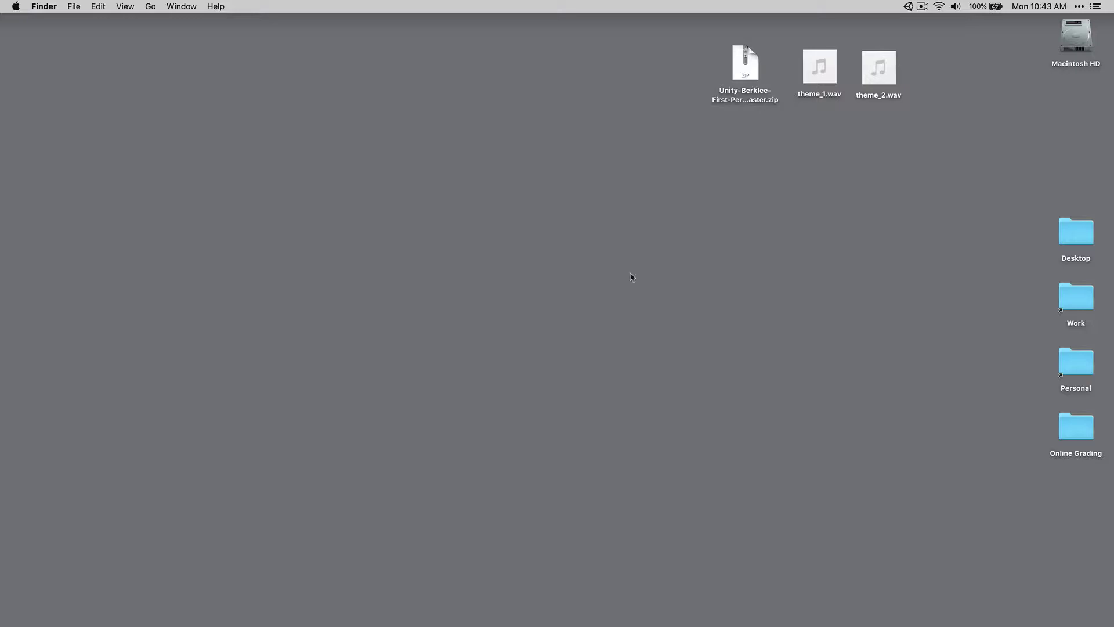
# Step: Extract the Unity-Berklee-First-Person-master zip archive on the desktop and check the contents of the extracted folder
pyautogui.moveTo(738, 58); pyautogui.dragTo(632, 57)
pyautogui.doubleClick(631, 56)
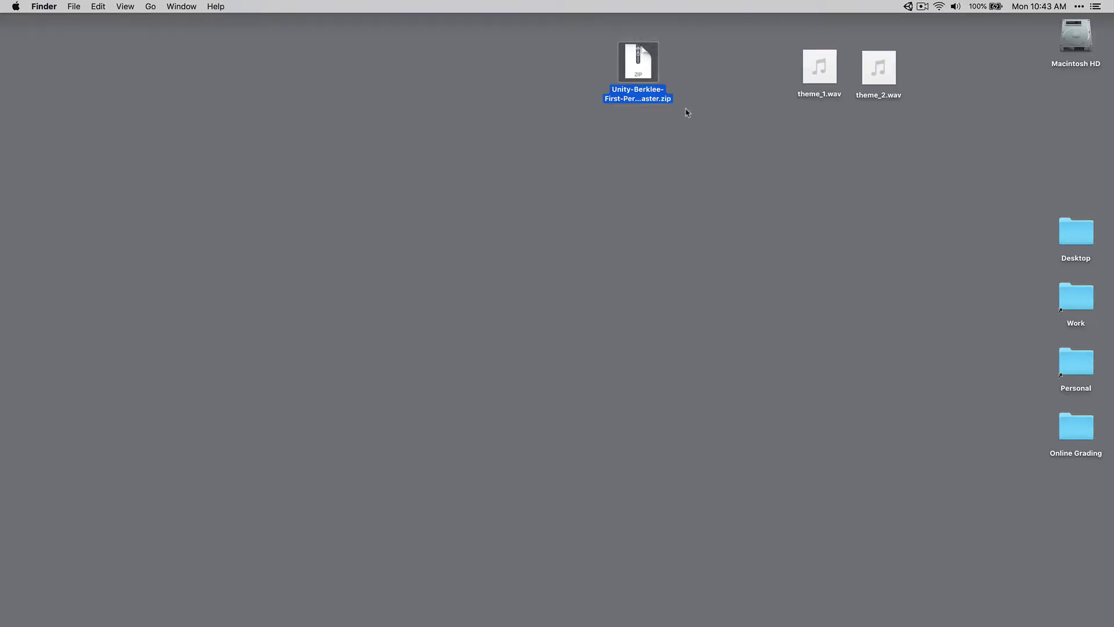
pyautogui.moveTo(655, 74); pyautogui.dragTo(742, 73)
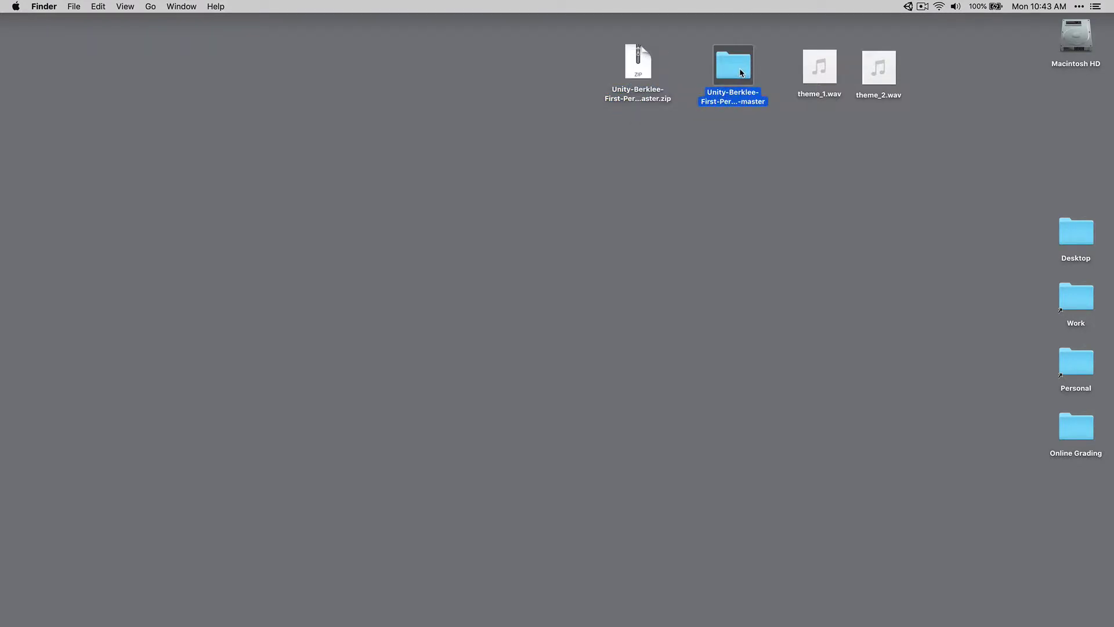
pyautogui.doubleClick(741, 73)
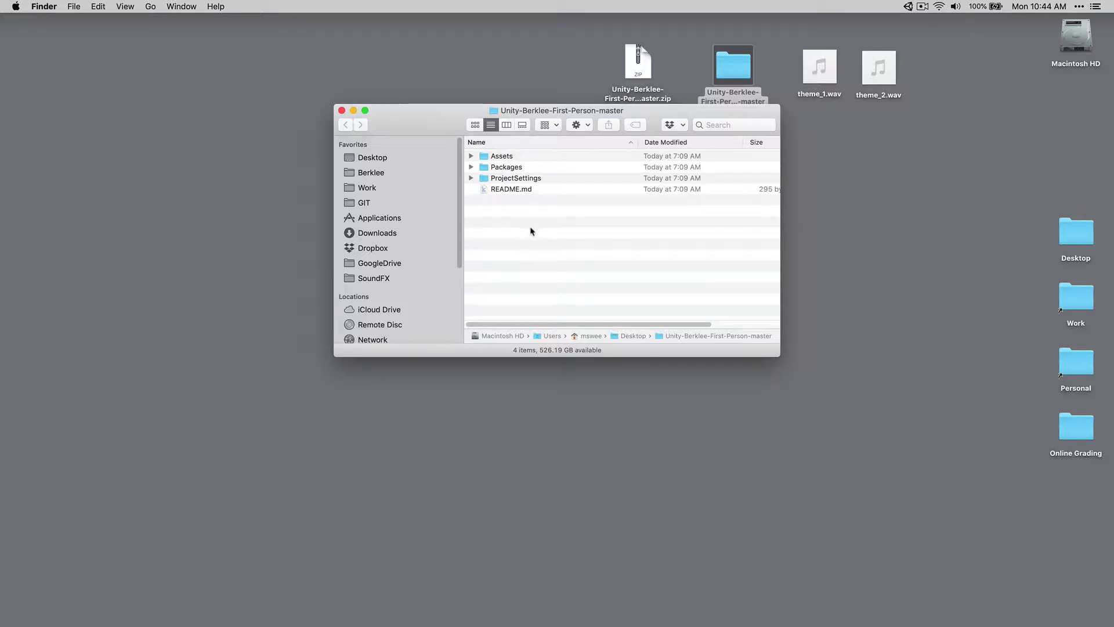
pyautogui.press('super+w')
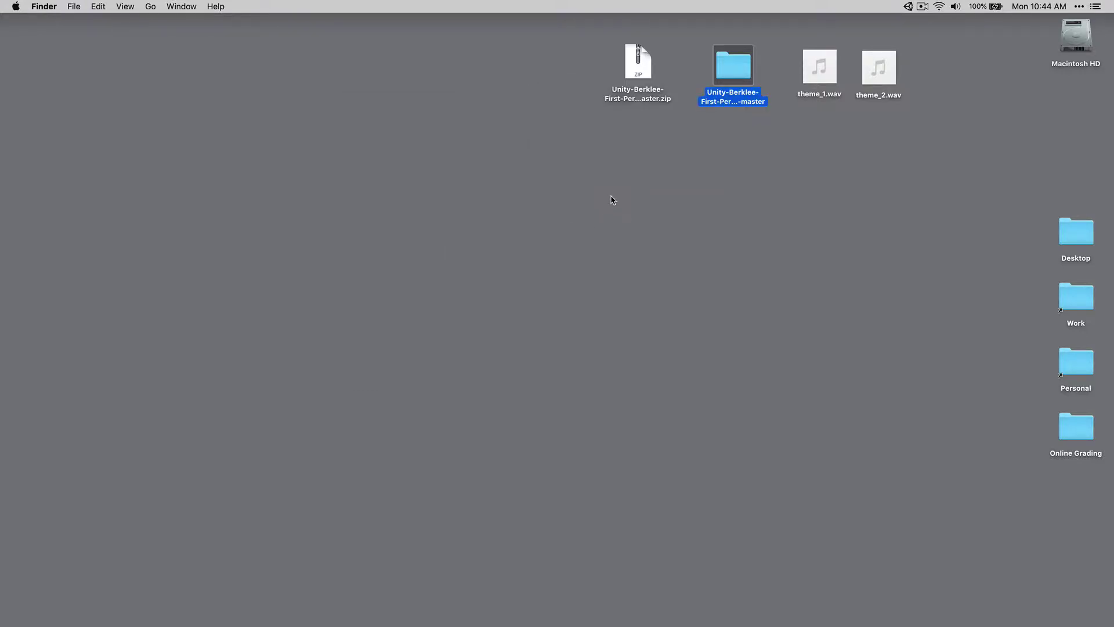
# Step: Launch Unity Hub
pyautogui.press('super+space')
pyautogui.write('unity')
pyautogui.press('Return')
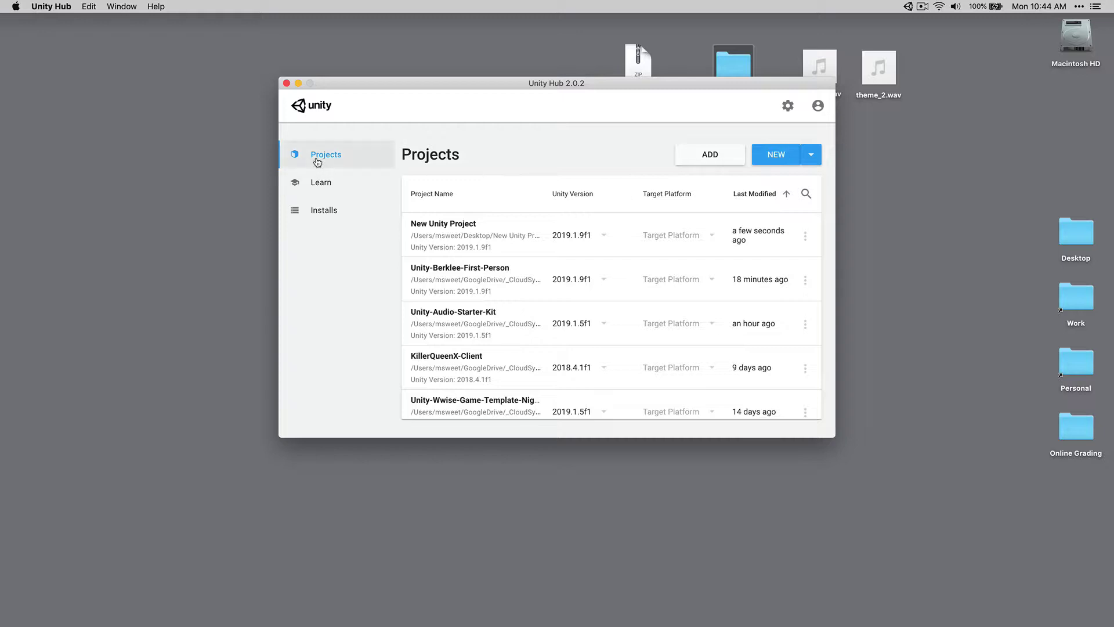
# Step: Add the Unity-Berklee-First-Person-master folder from the desktop to the project list and open that project in the Unity editor
pyautogui.click(682, 152)
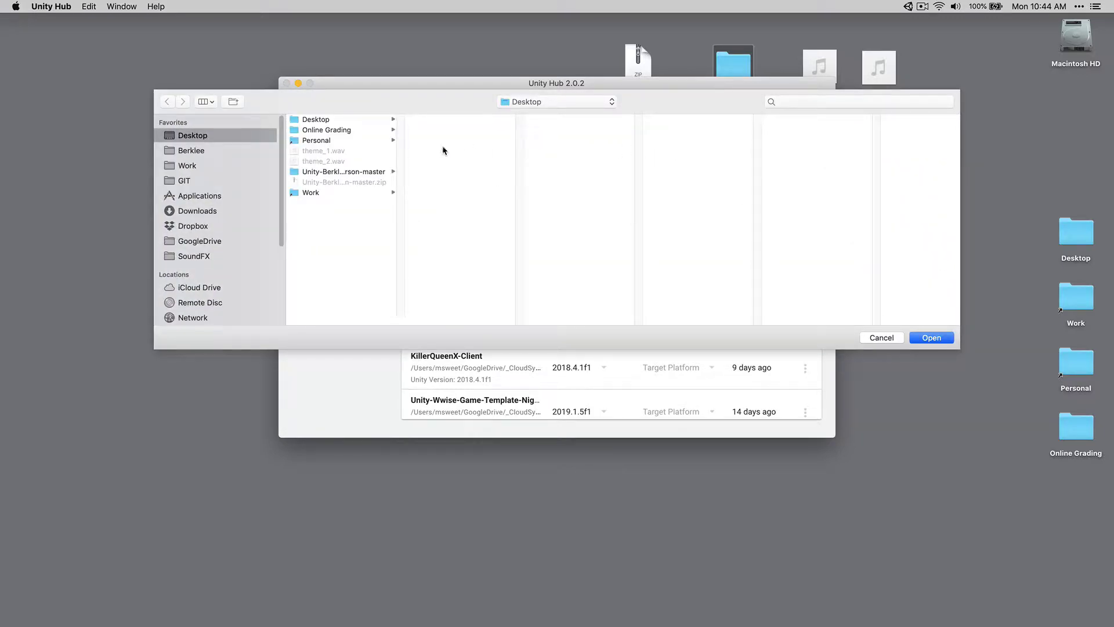
pyautogui.click(367, 172)
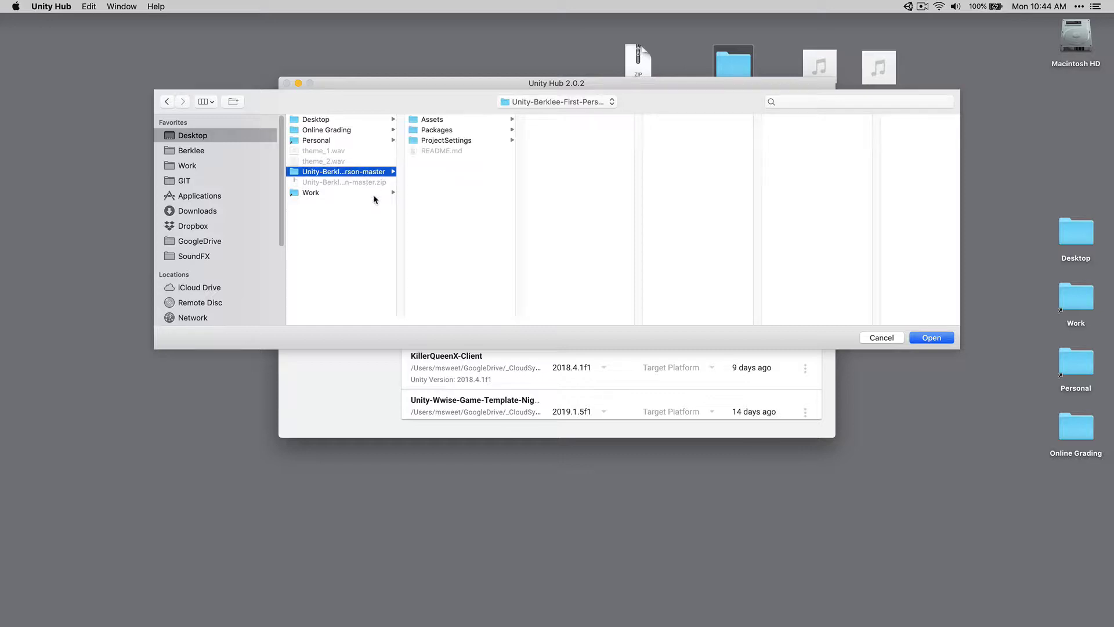
pyautogui.moveTo(400, 318); pyautogui.dragTo(471, 318)
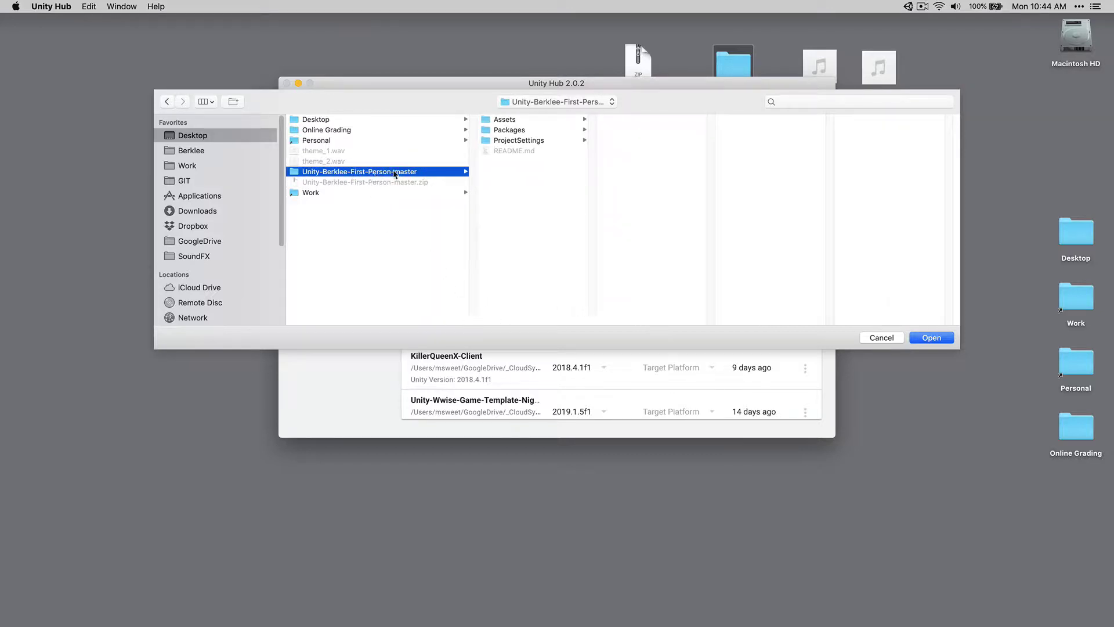
pyautogui.click(917, 339)
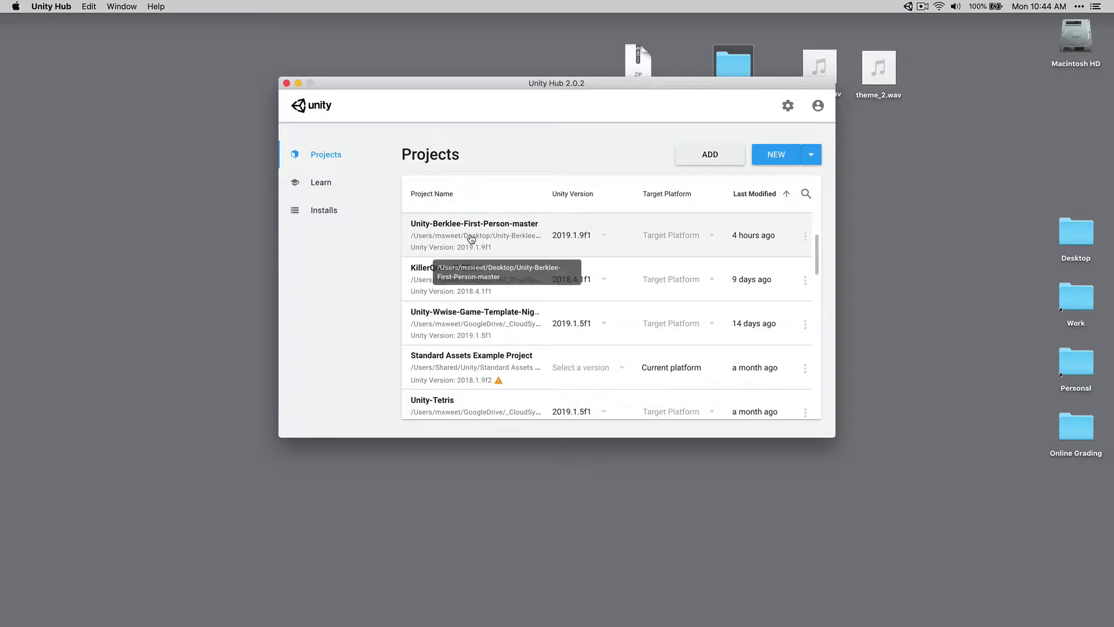
pyautogui.click(471, 235)
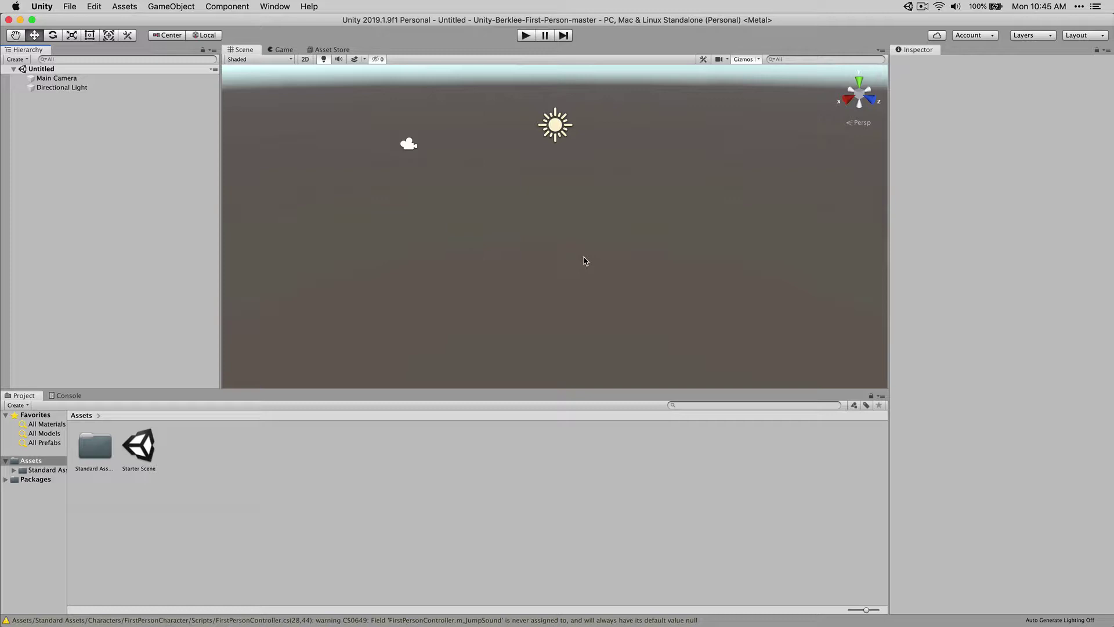
# Step: Set the editor's window layout to Default
pyautogui.click(275, 7)
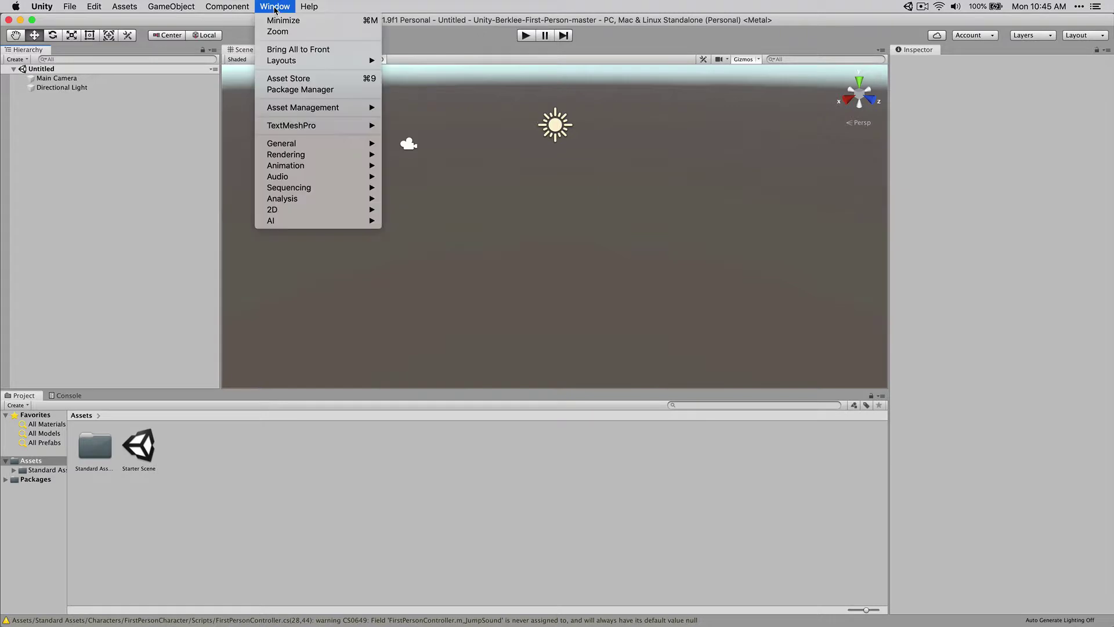
pyautogui.moveTo(281, 61)
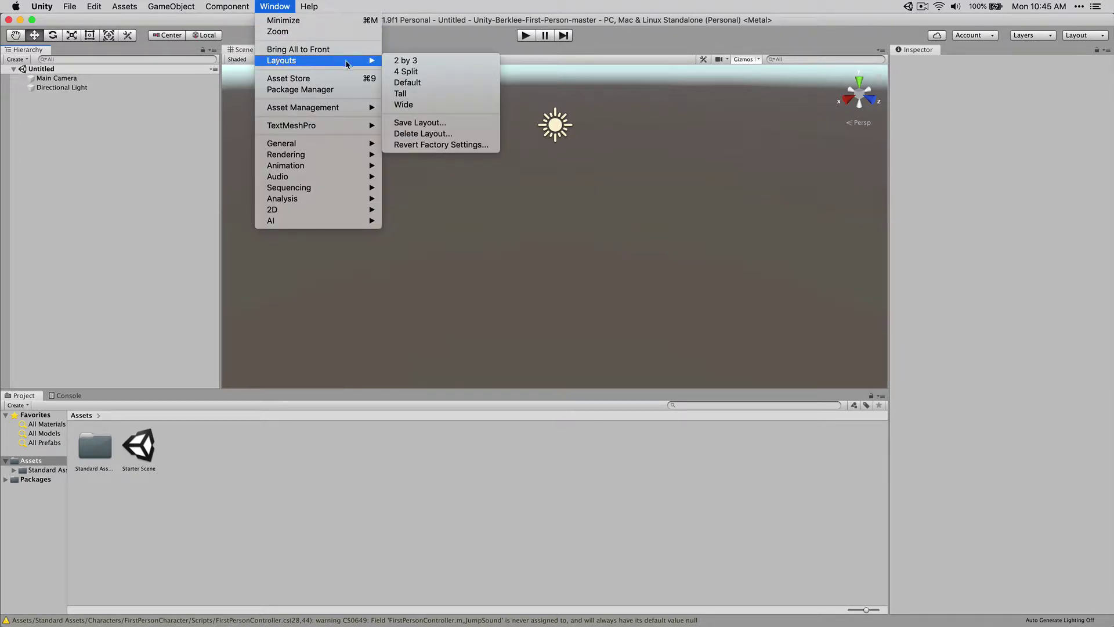
pyautogui.click(408, 83)
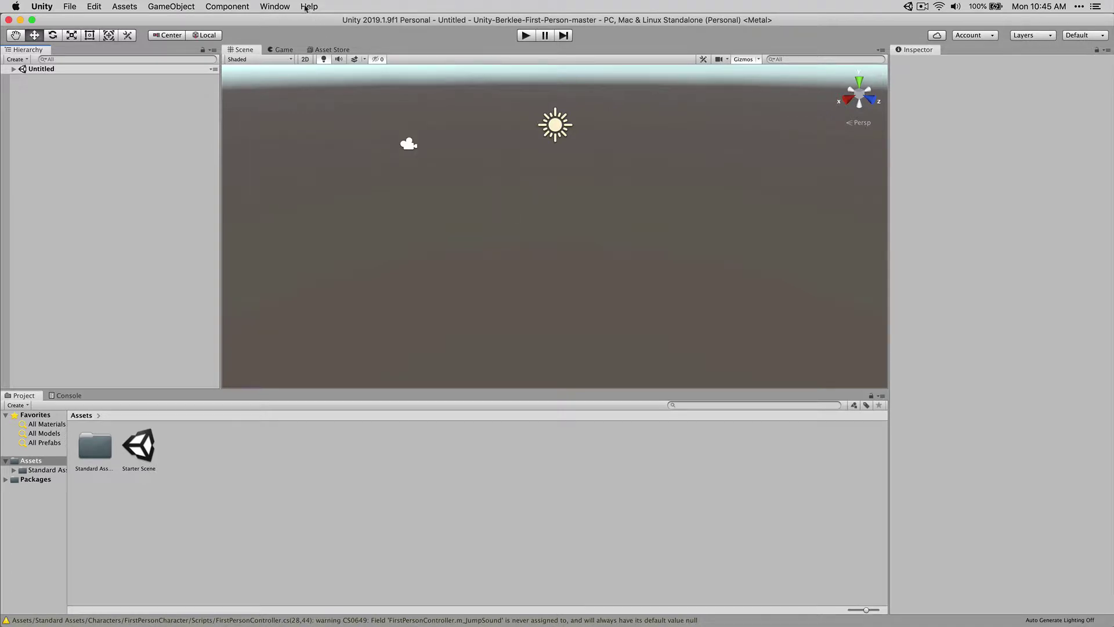
# Step: Try the 2 by 3 window layout and switch back to the Default layout
pyautogui.click(287, 6)
pyautogui.moveTo(294, 60)
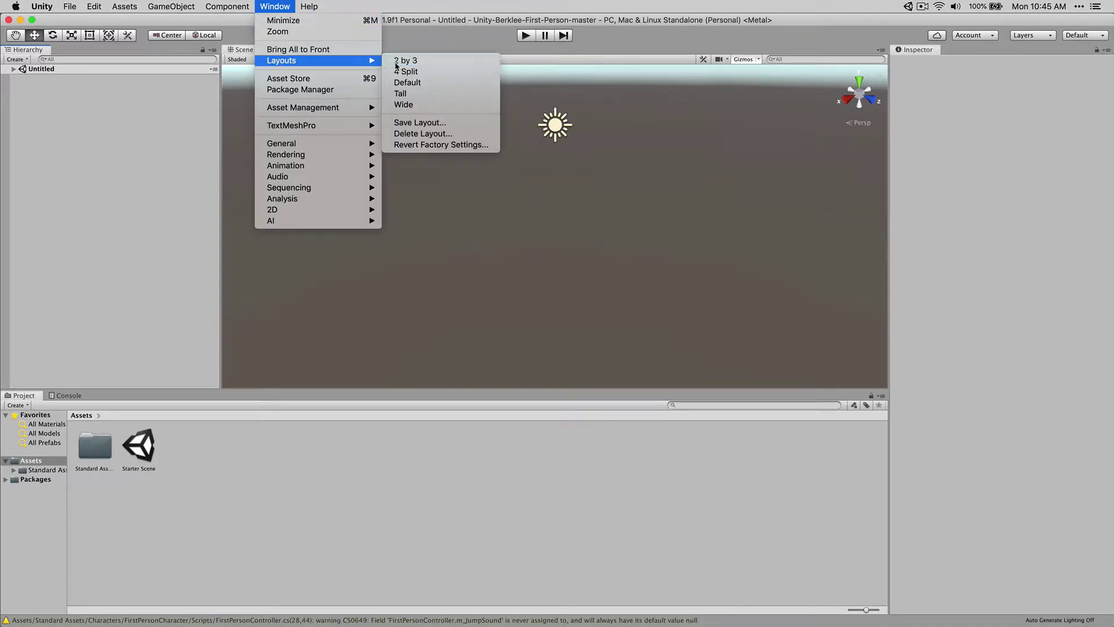
pyautogui.click(388, 61)
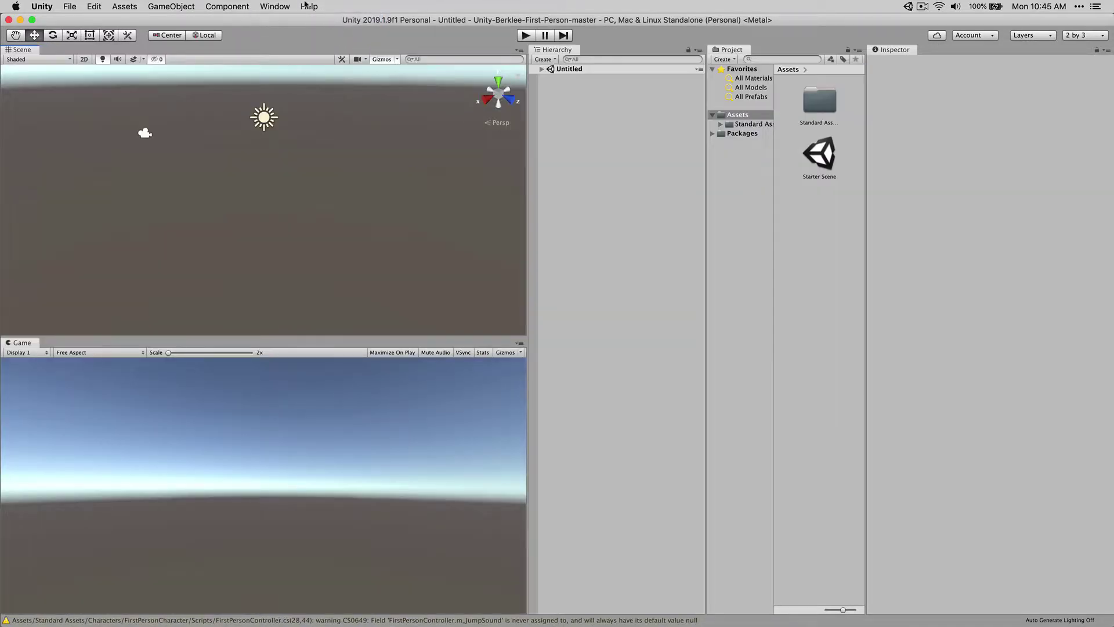
pyautogui.click(289, 6)
pyautogui.moveTo(292, 61)
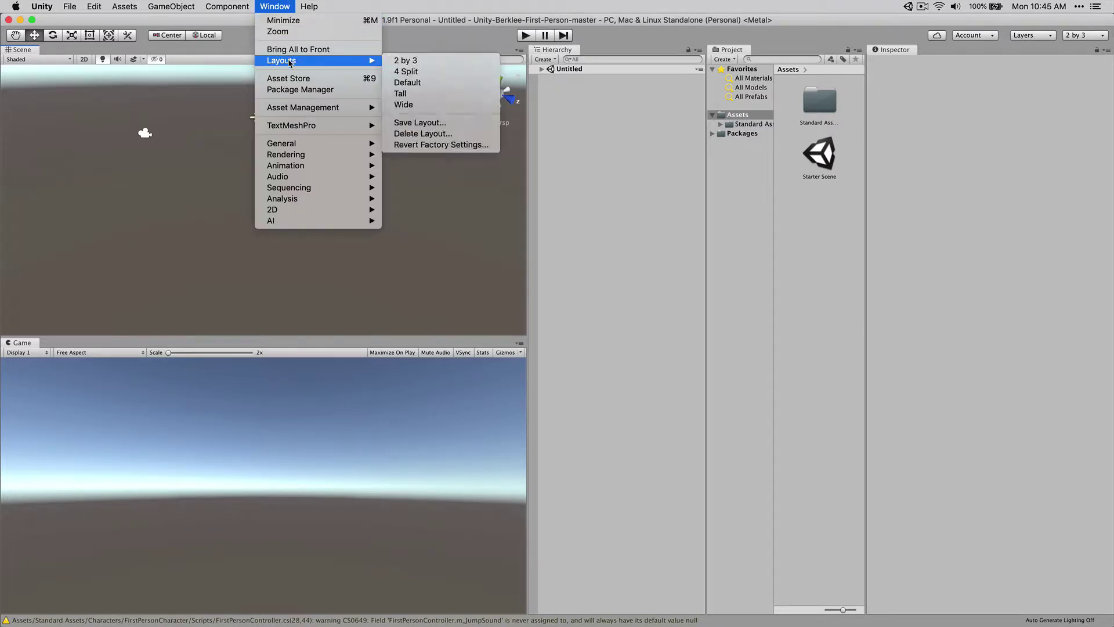
pyautogui.click(408, 83)
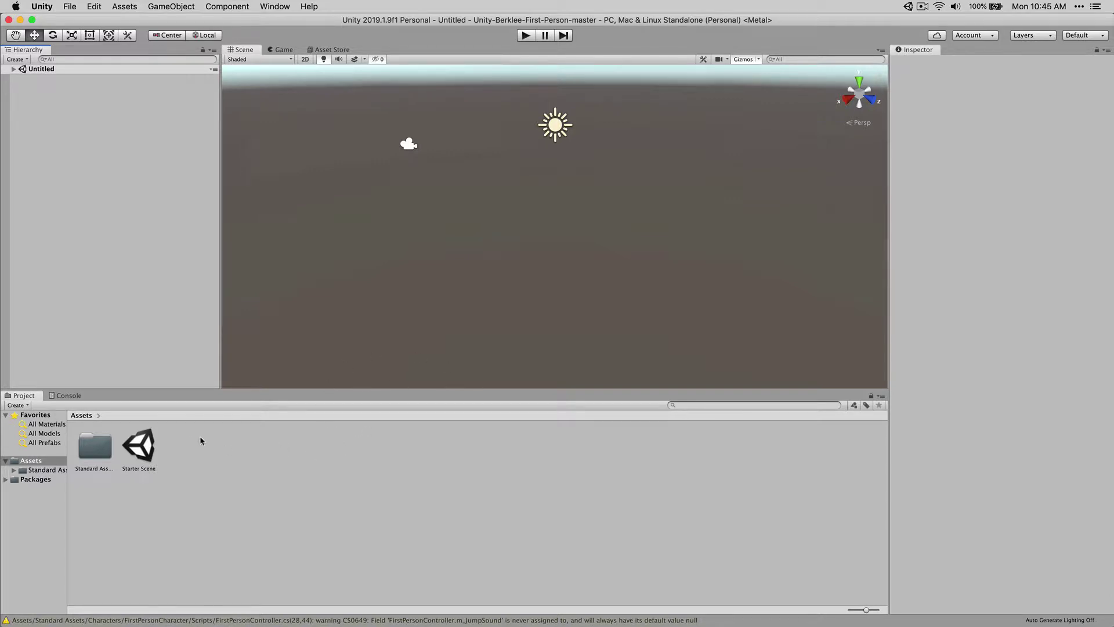
# Step: Open Starter Scene from the project's Assets folder and run it in play mode
pyautogui.doubleClick(141, 447)
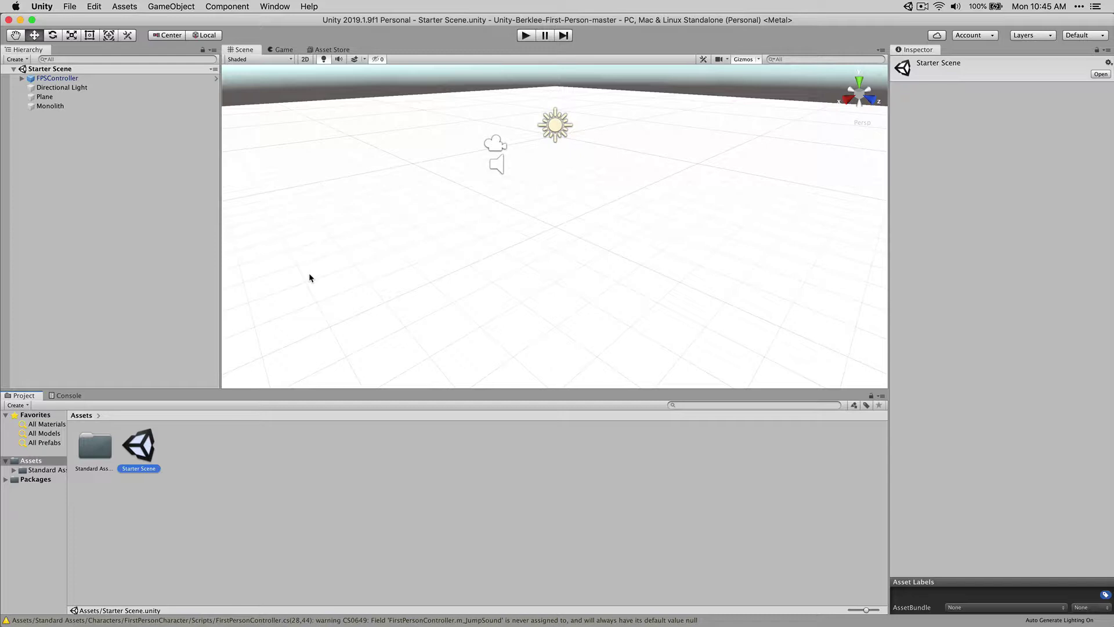
pyautogui.click(525, 36)
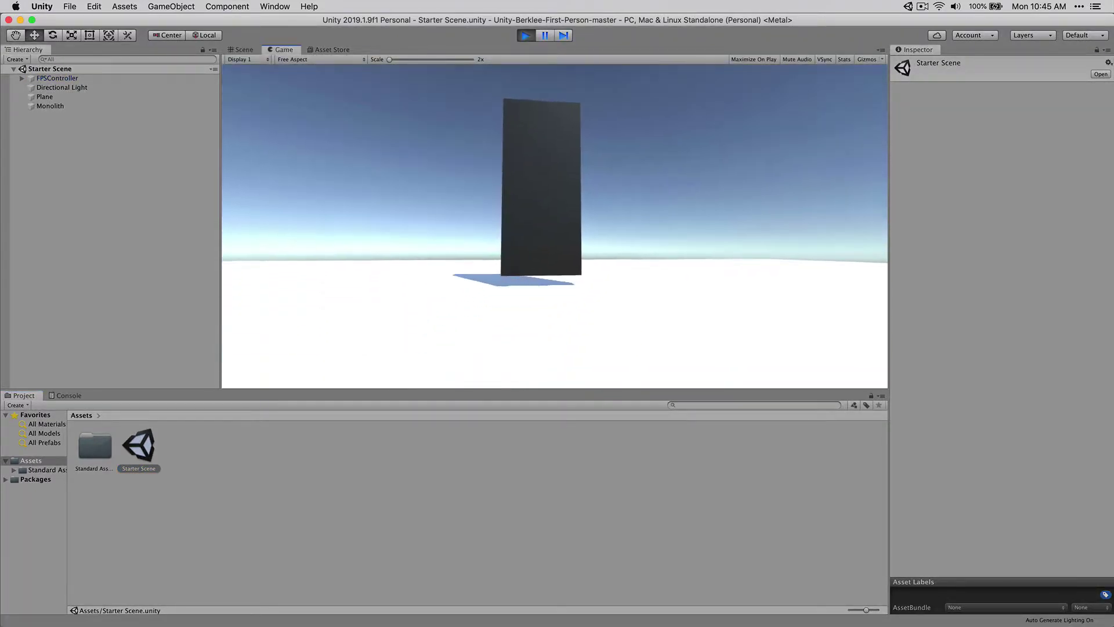
# Step: Test the first-person movement by walking forward, backward and sideways around the monolith, and stop play mode
pyautogui.press('w')
pyautogui.press('s')
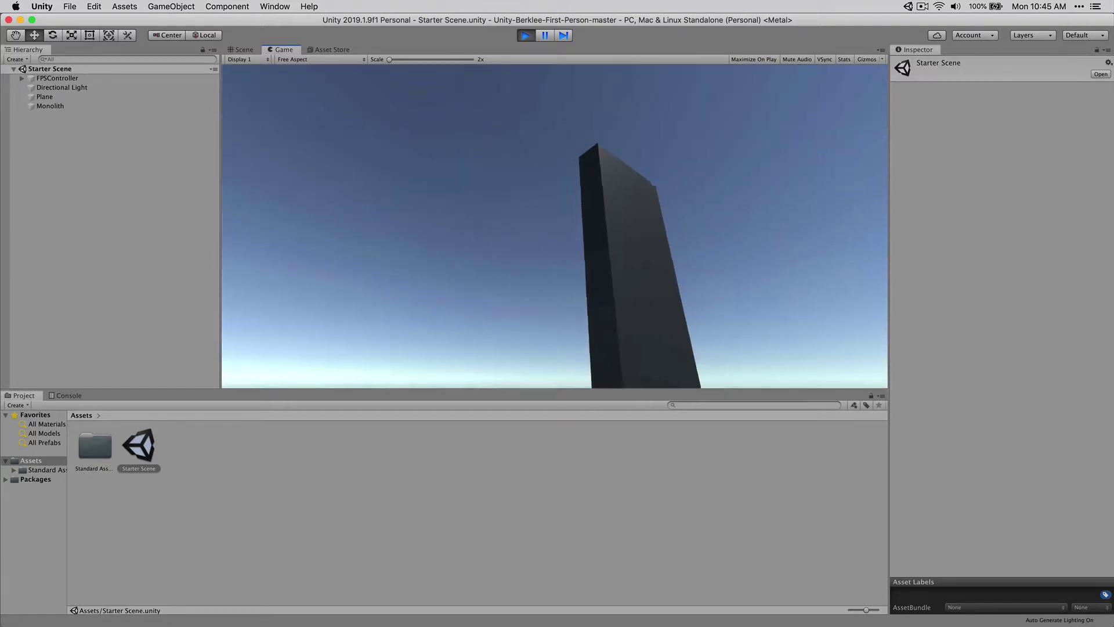
pyautogui.press('d')
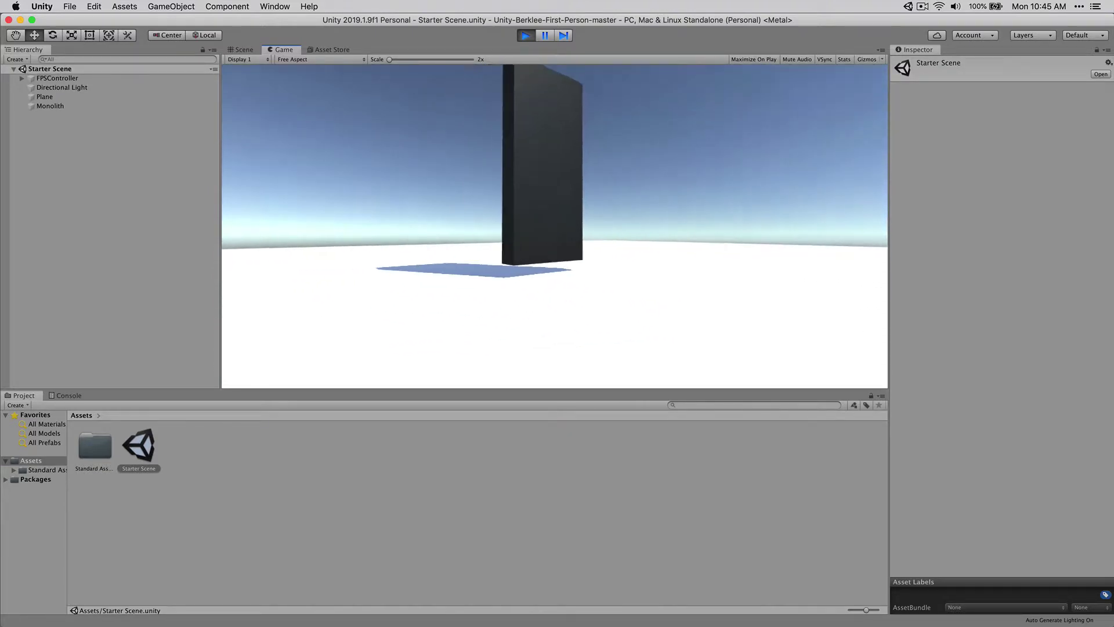
pyautogui.press('w')
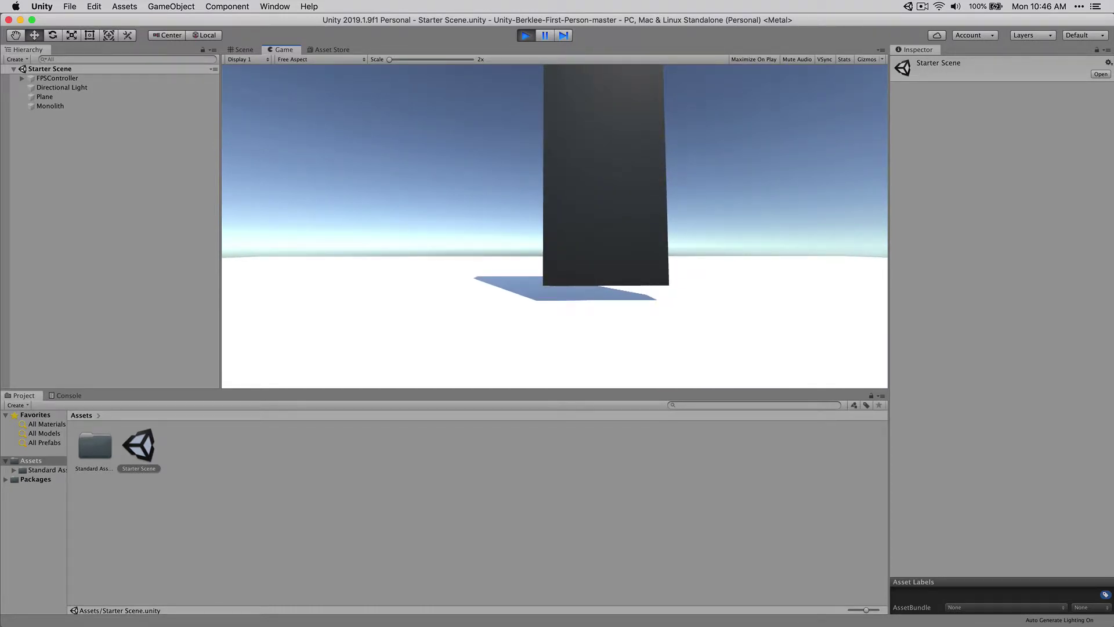
pyautogui.press('w')
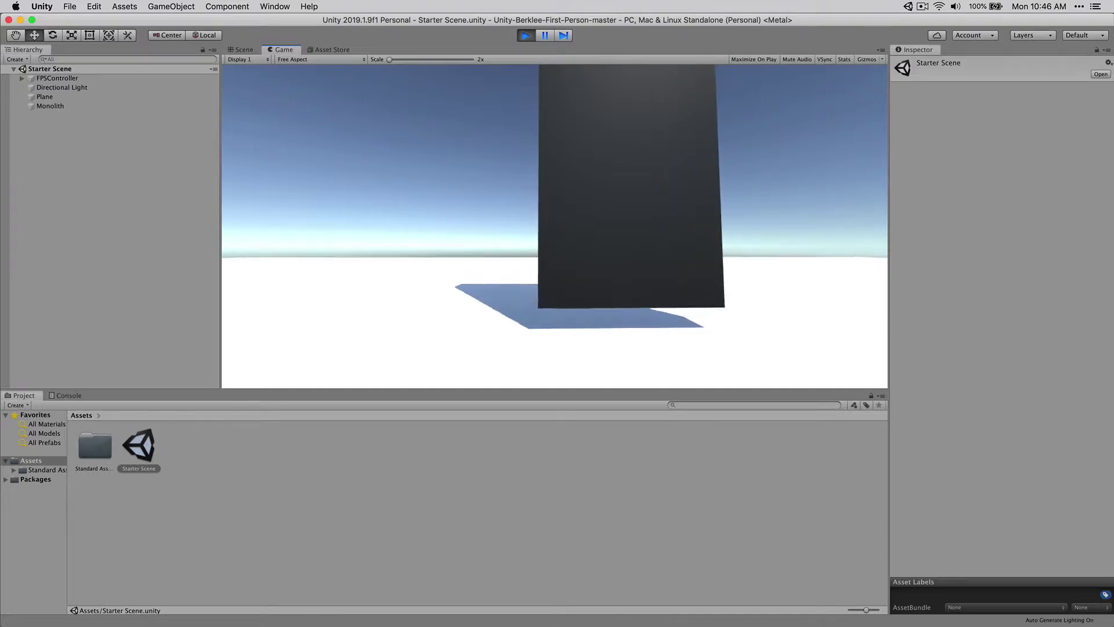
pyautogui.press('s')
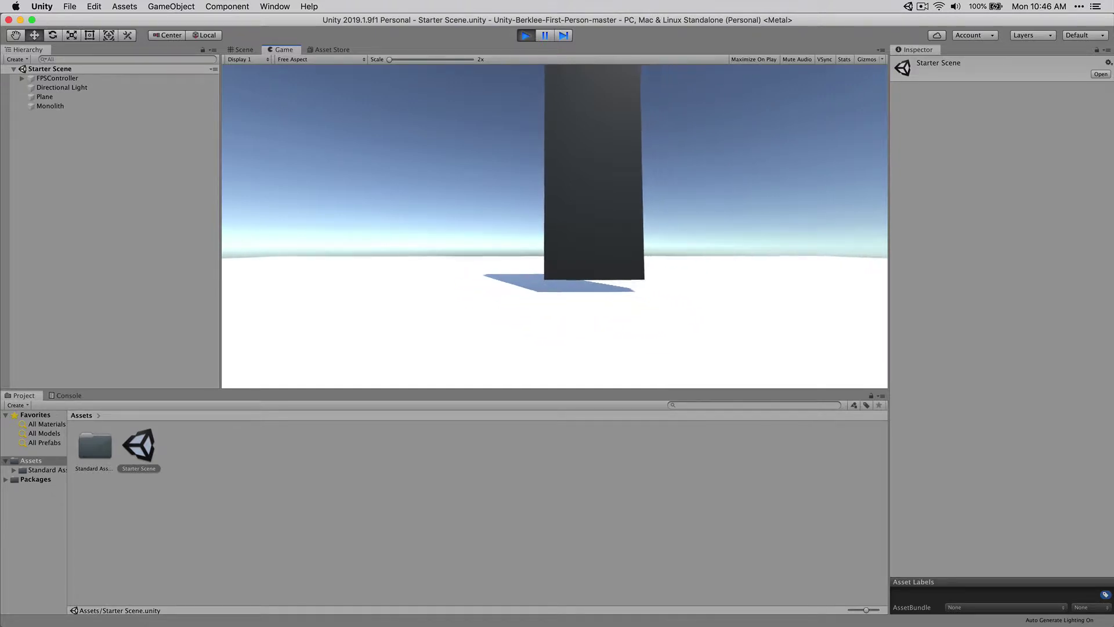
pyautogui.press('a')
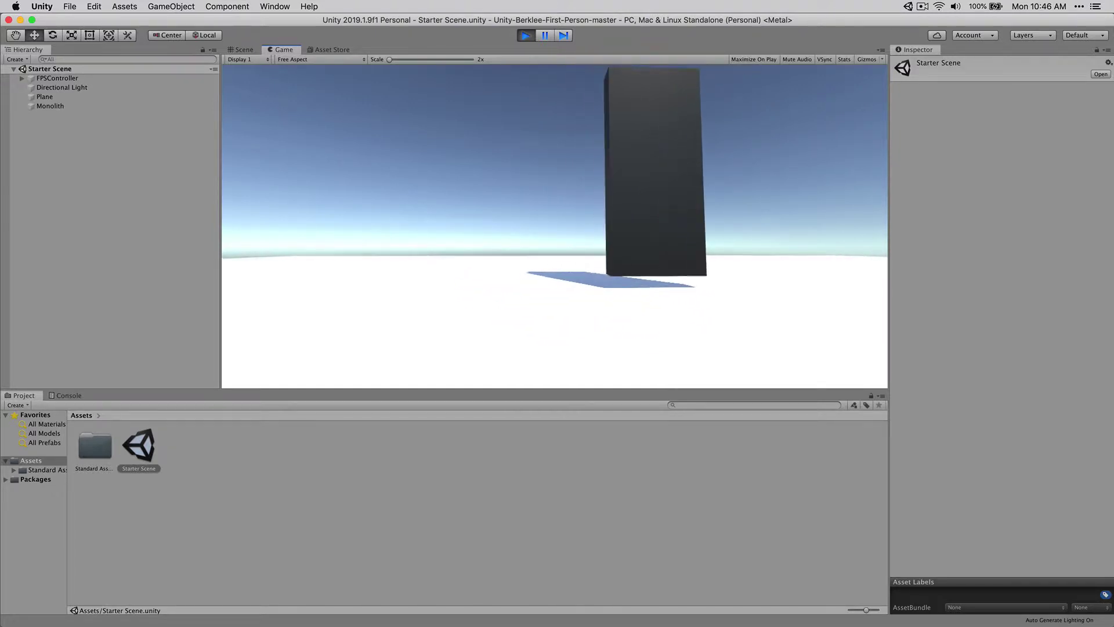
pyautogui.press('d')
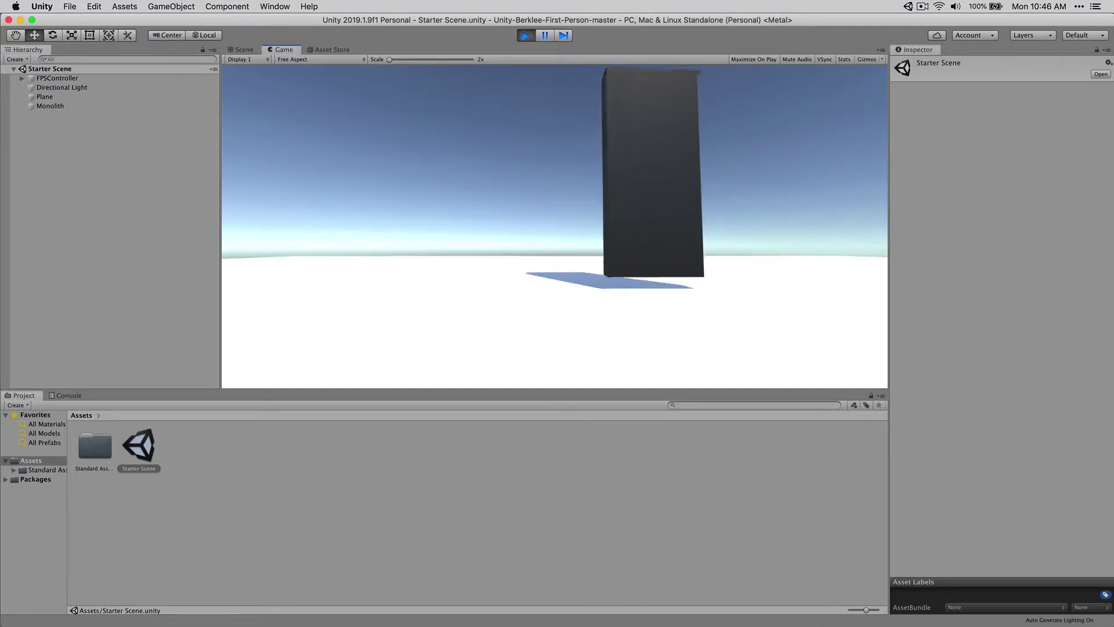
pyautogui.press('d')
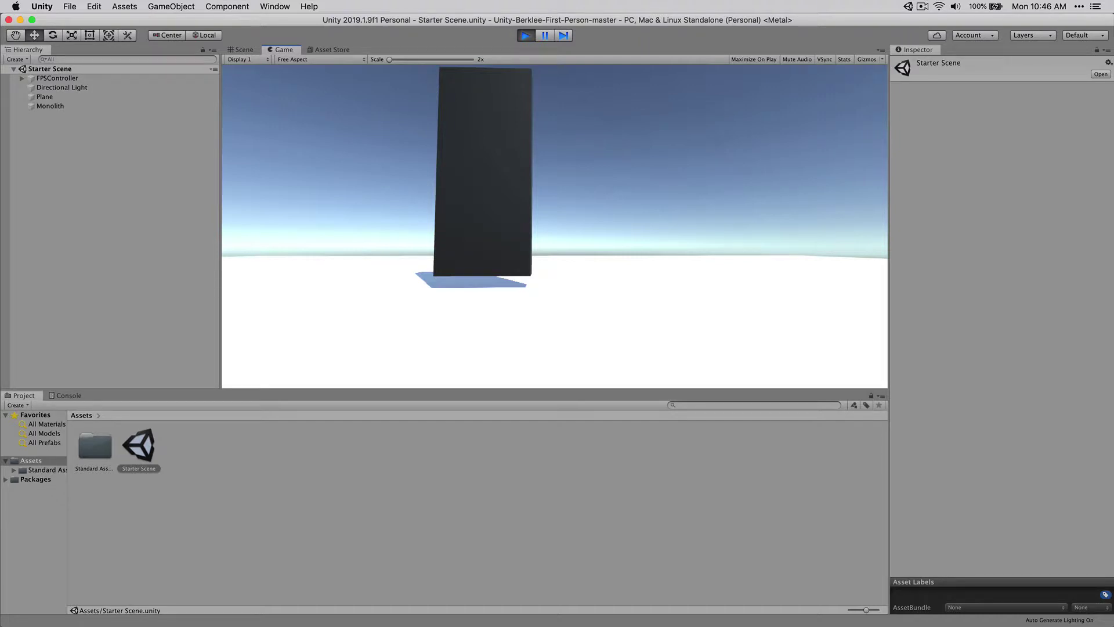
pyautogui.press('a')
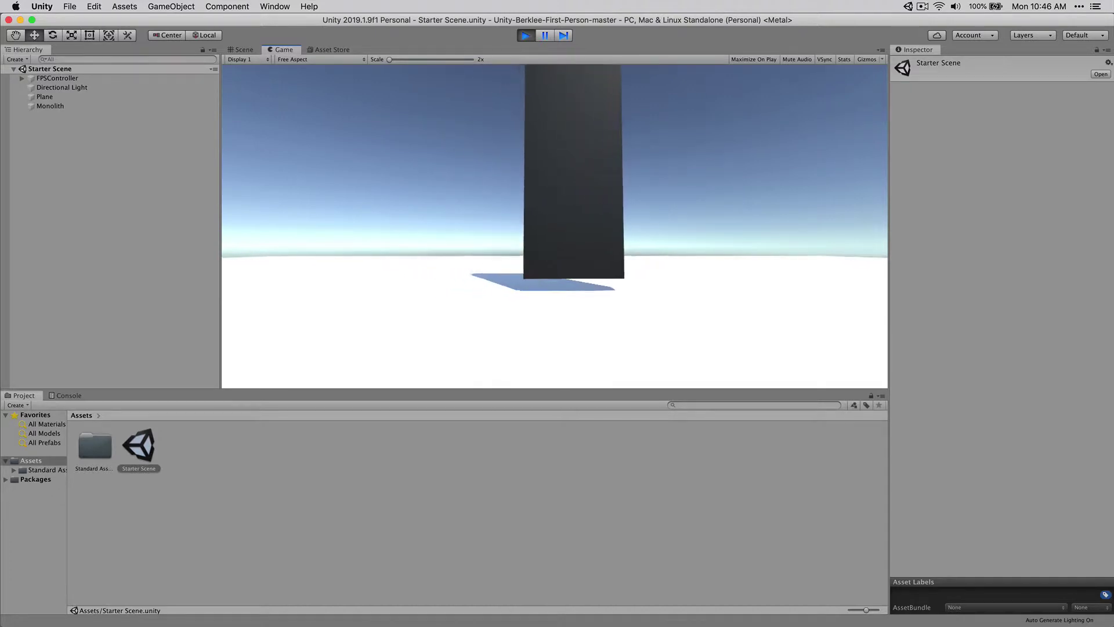
pyautogui.press('d')
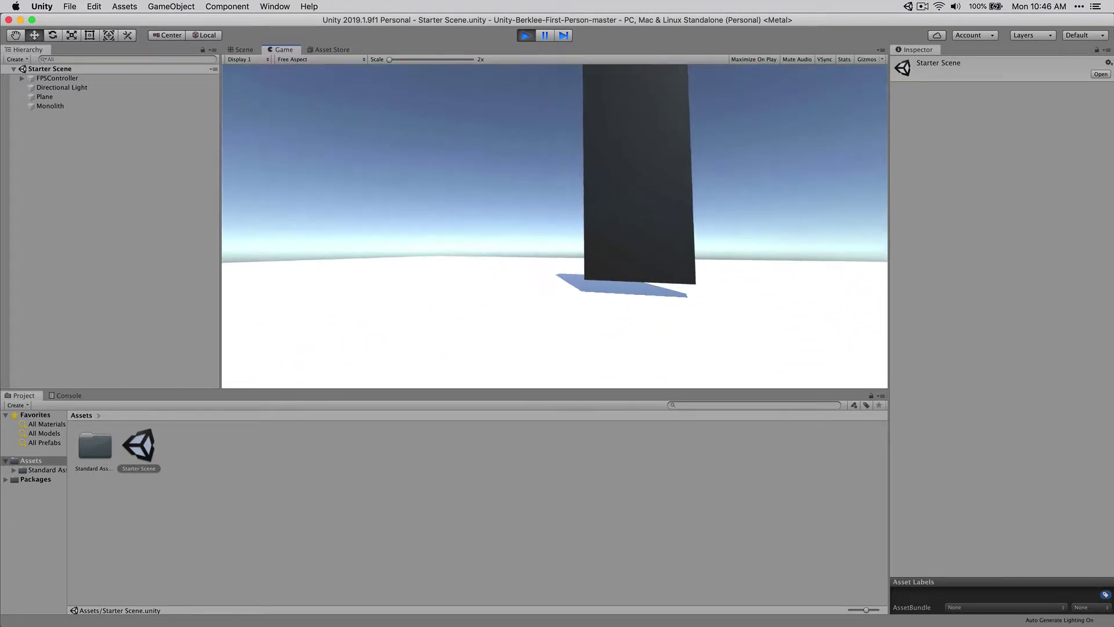
pyautogui.press('w')
pyautogui.press('d')
pyautogui.press('d')
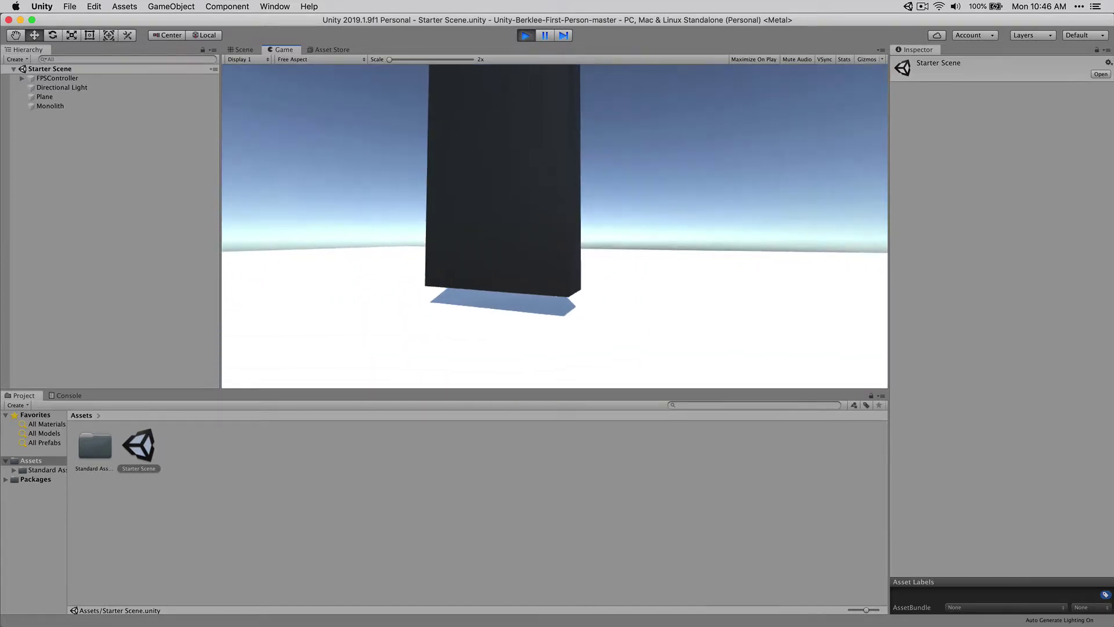
pyautogui.press('w')
pyautogui.press('w')
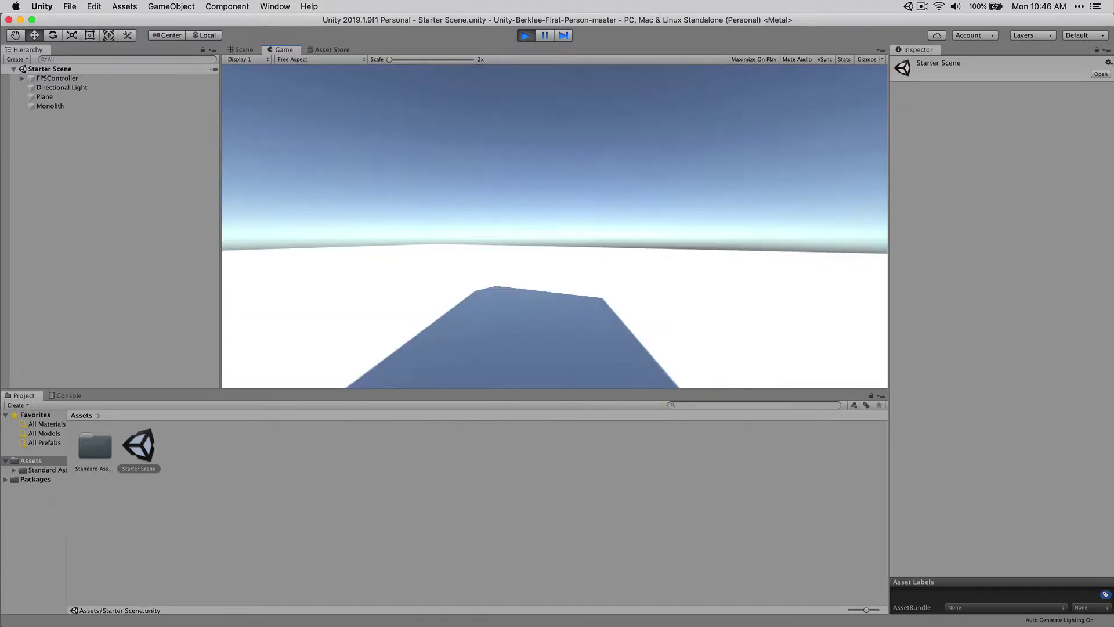
pyautogui.press('s')
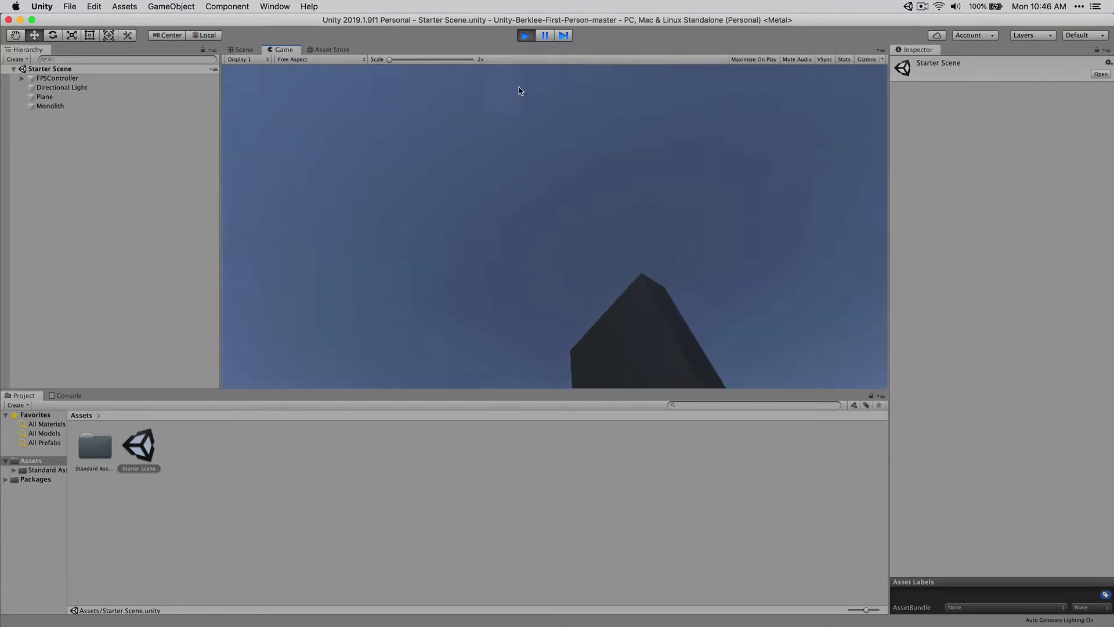
pyautogui.click(524, 36)
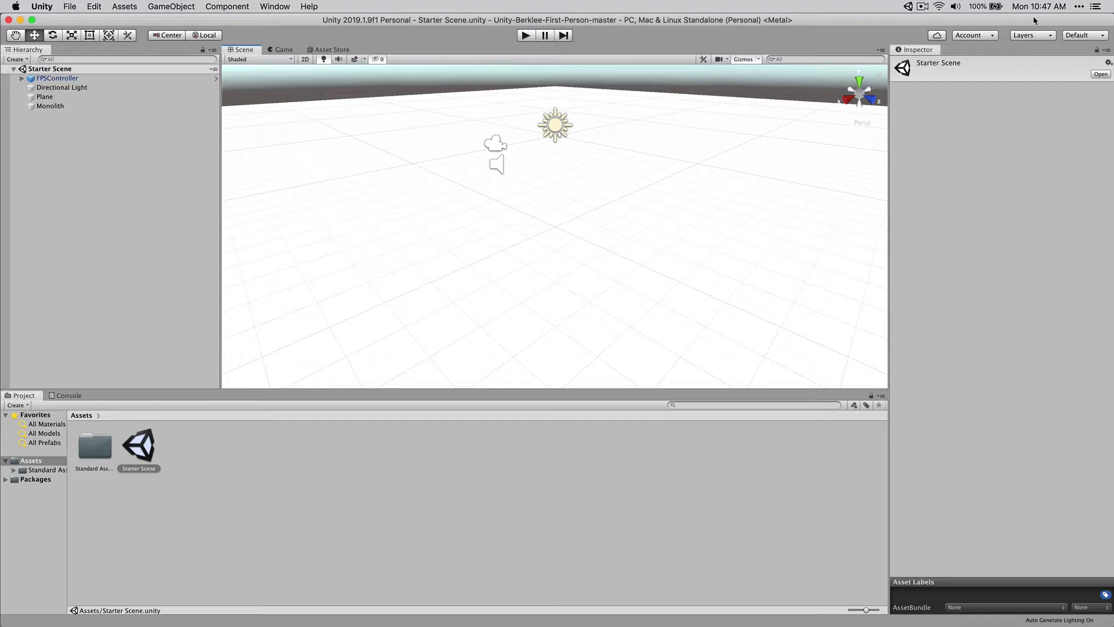
# Step: Move the editor window down to uncover the desktop and import theme_1.wav and theme_2.wav into the Assets folder
pyautogui.moveTo(1034, 20); pyautogui.dragTo(1034, 143)
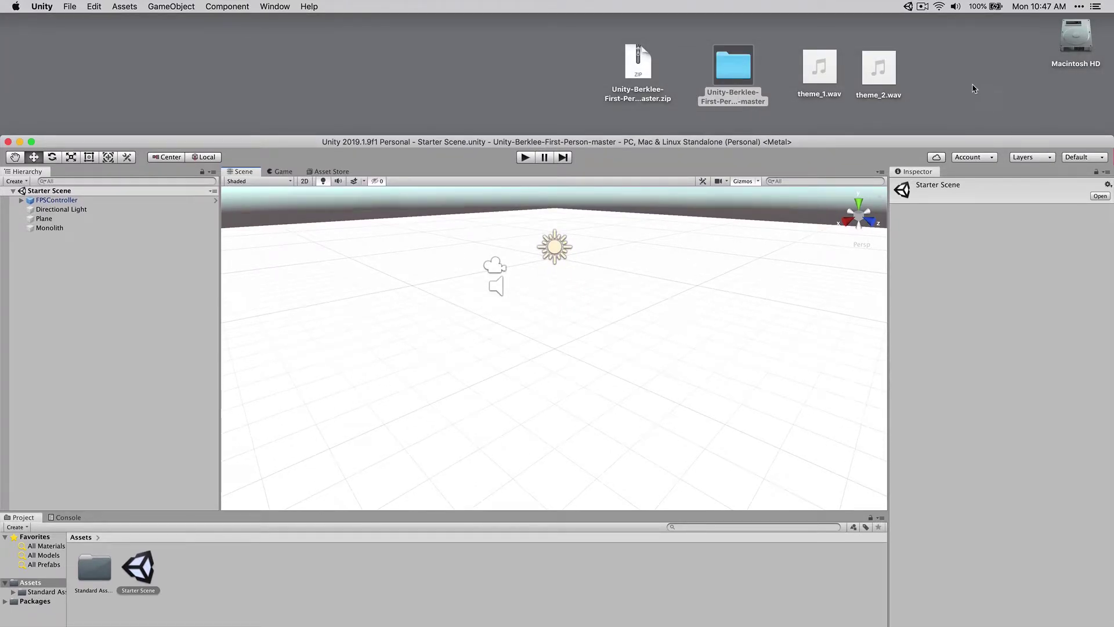
pyautogui.moveTo(974, 88); pyautogui.dragTo(638, 280)
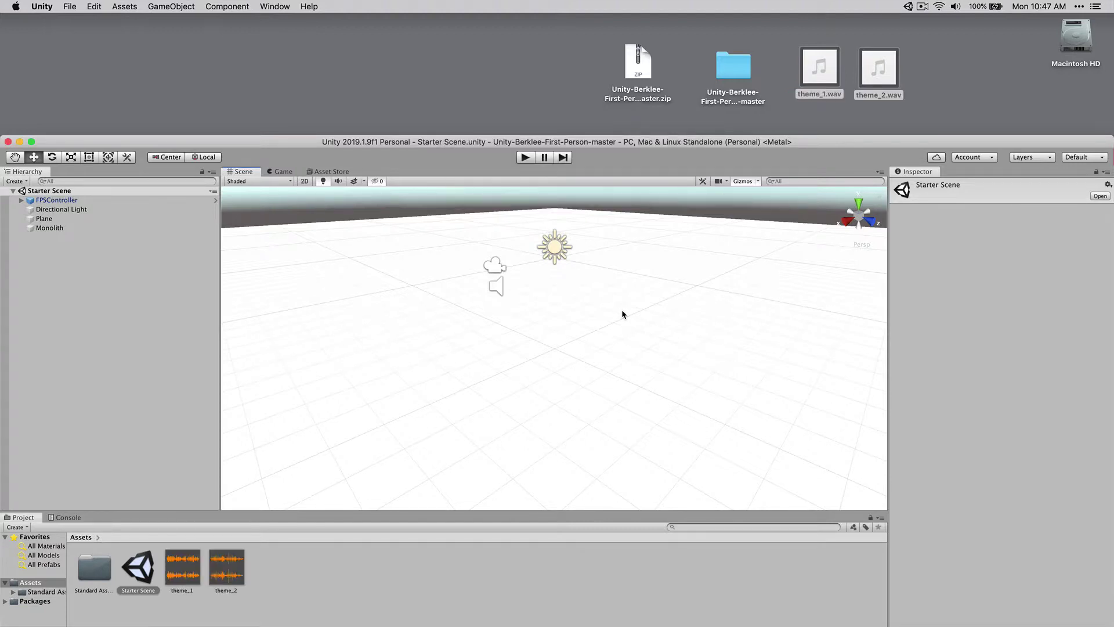
# Step: Switch to Finder and open the Assets folder inside the Unity-Berklee-First-Person-master project folder on the desktop
pyautogui.moveTo(828, 108); pyautogui.dragTo(887, 109)
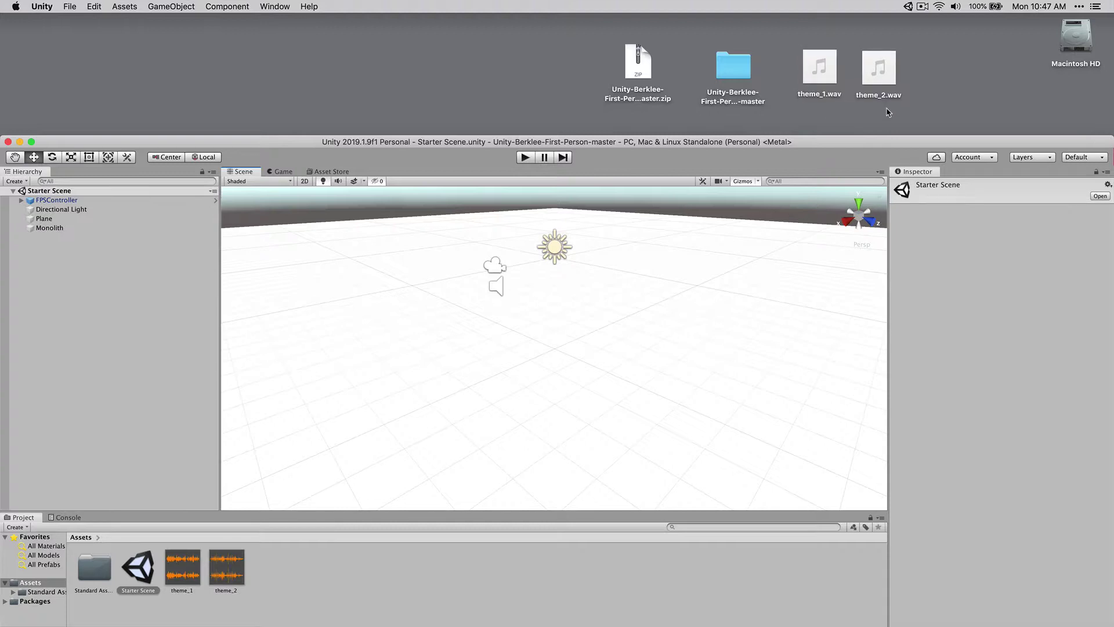
pyautogui.click(886, 112)
pyautogui.click(870, 144)
pyautogui.click(738, 70)
pyautogui.doubleClick(737, 65)
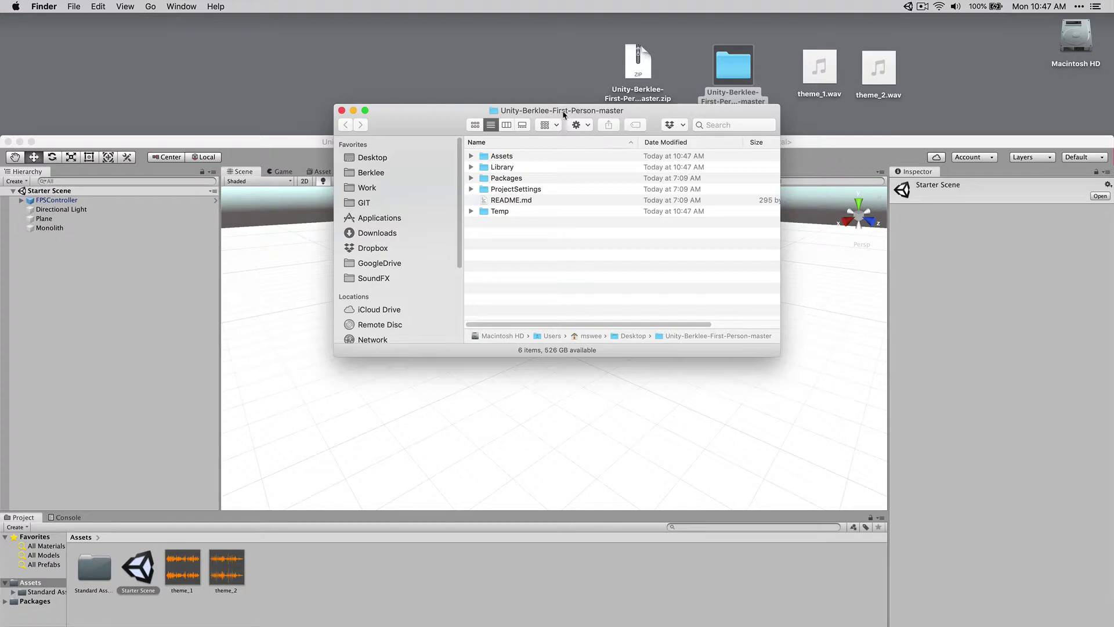
pyautogui.doubleClick(500, 156)
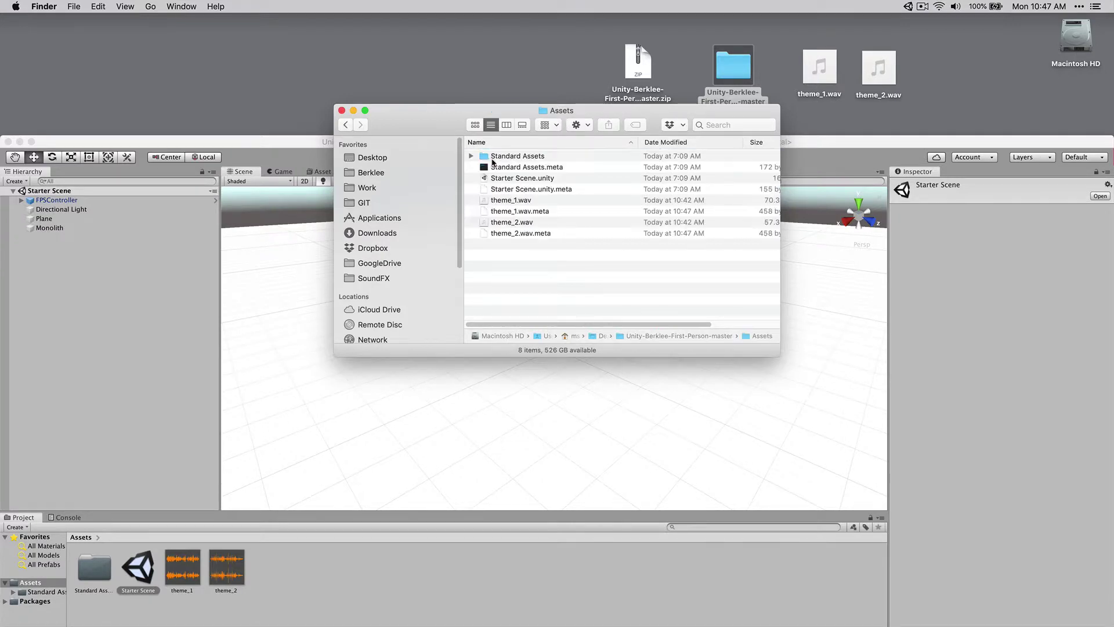
# Step: Examine the copies of theme_1.wav and theme_2.wav and their .meta files in the Assets folder, and close the Finder window
pyautogui.click(498, 201)
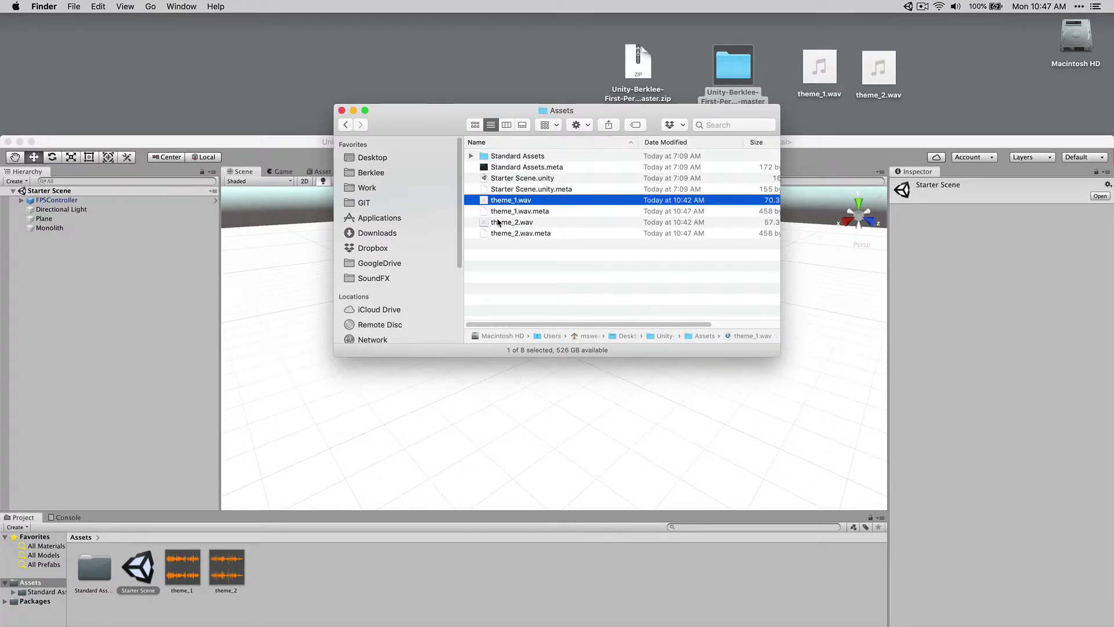
pyautogui.keyDown('super'); pyautogui.click(499, 222); pyautogui.keyUp('super')
pyautogui.click(527, 212)
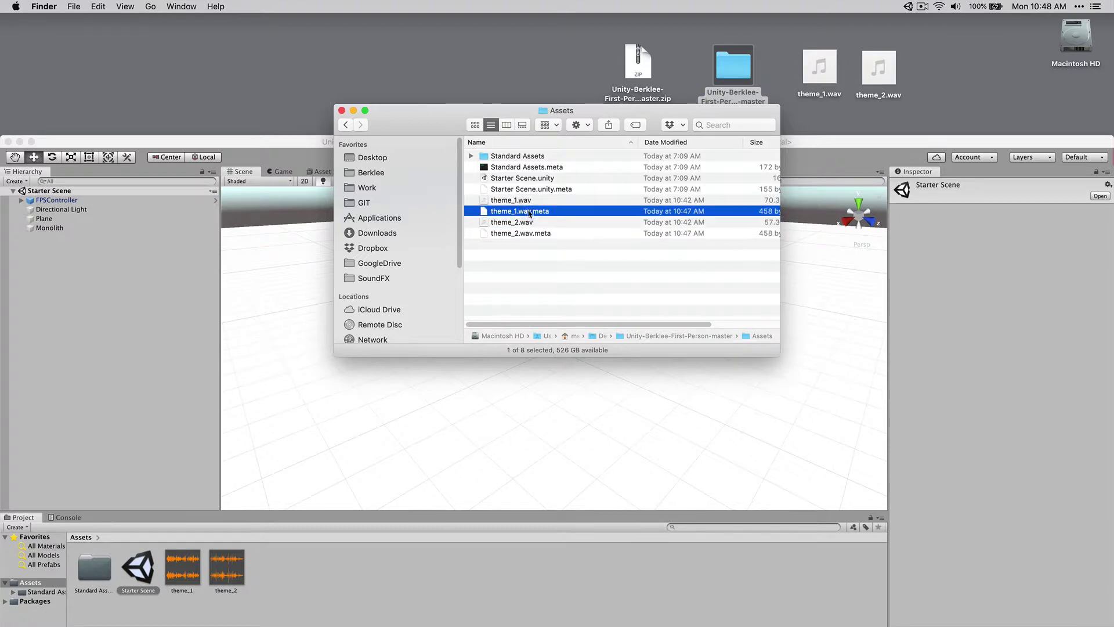
pyautogui.click(529, 233)
pyautogui.click(536, 212)
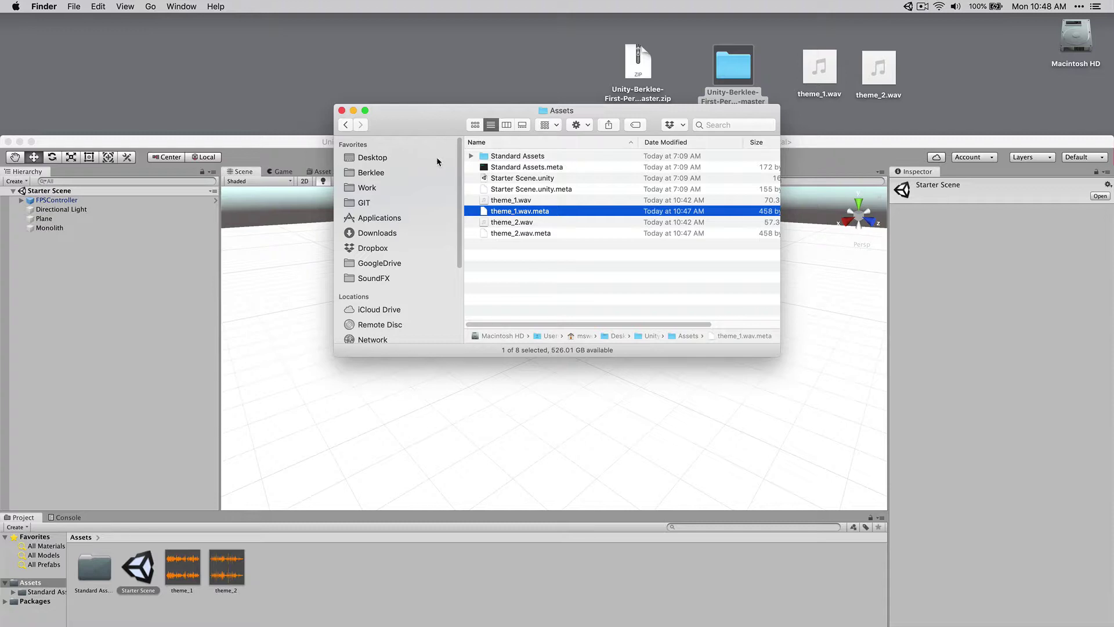
pyautogui.press('super+w')
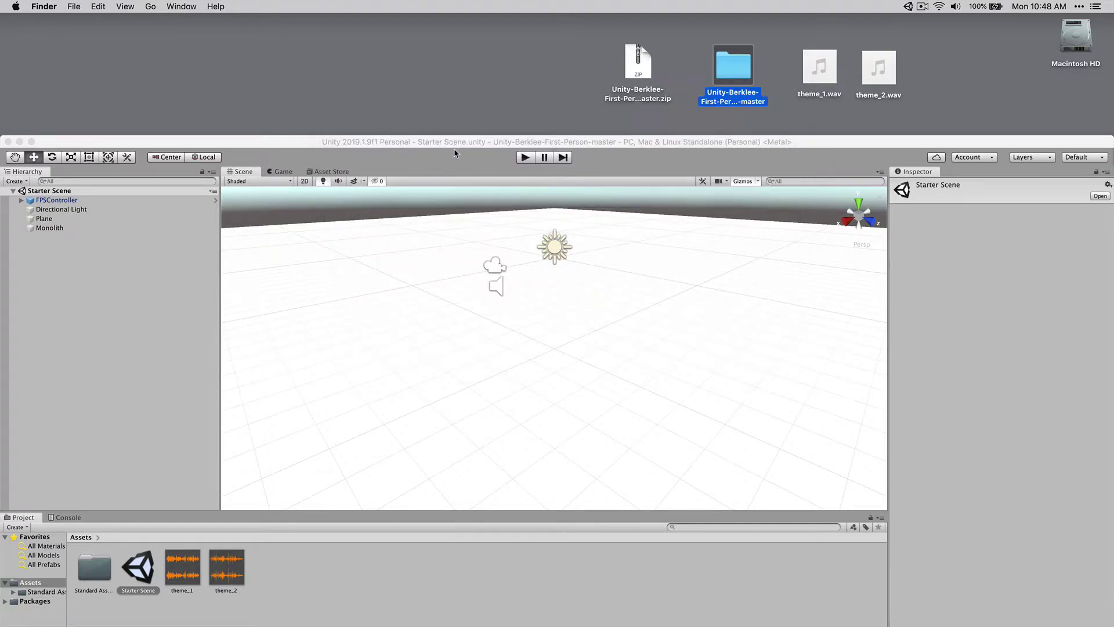
# Step: Return to Unity, expand the editor window back to full screen size, and view the import settings of the theme_1 clip
pyautogui.click(465, 147)
pyautogui.doubleClick(465, 147)
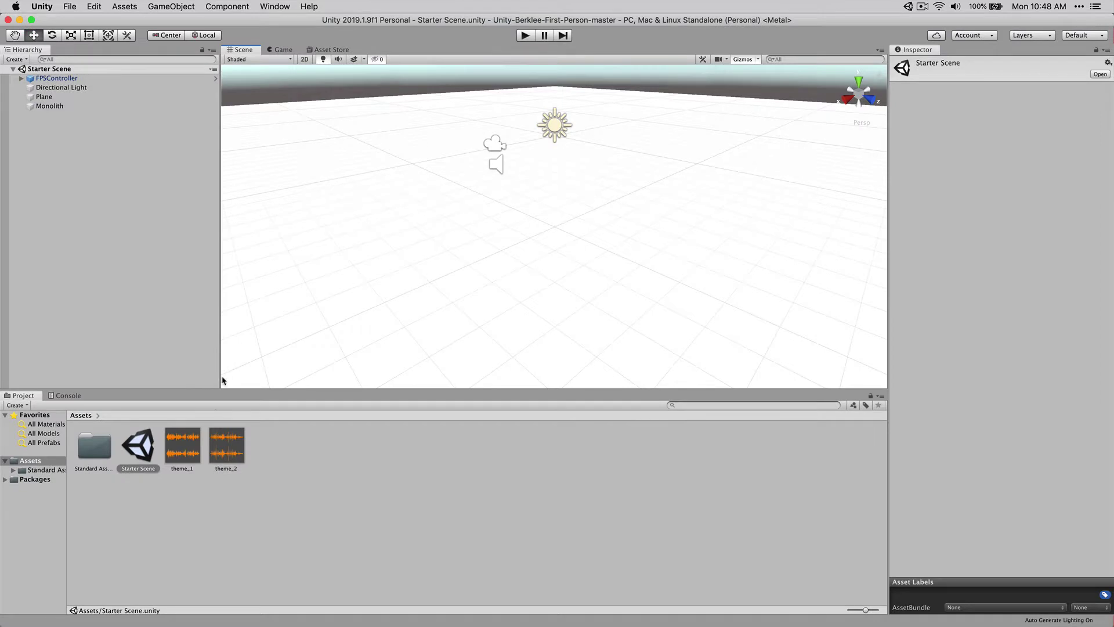
pyautogui.click(181, 441)
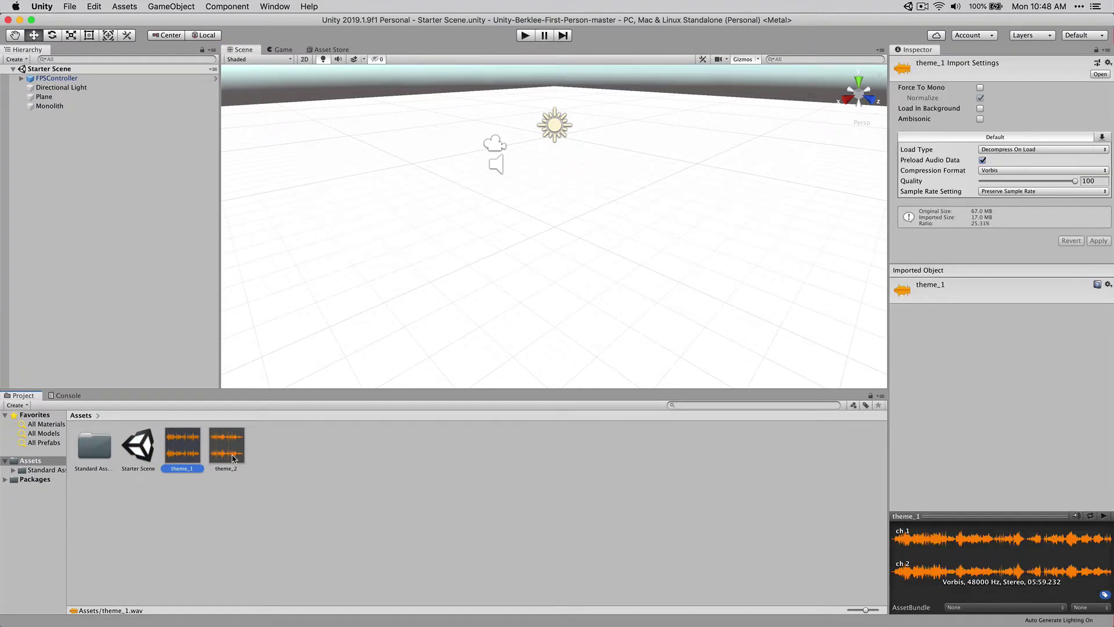
pyautogui.click(319, 435)
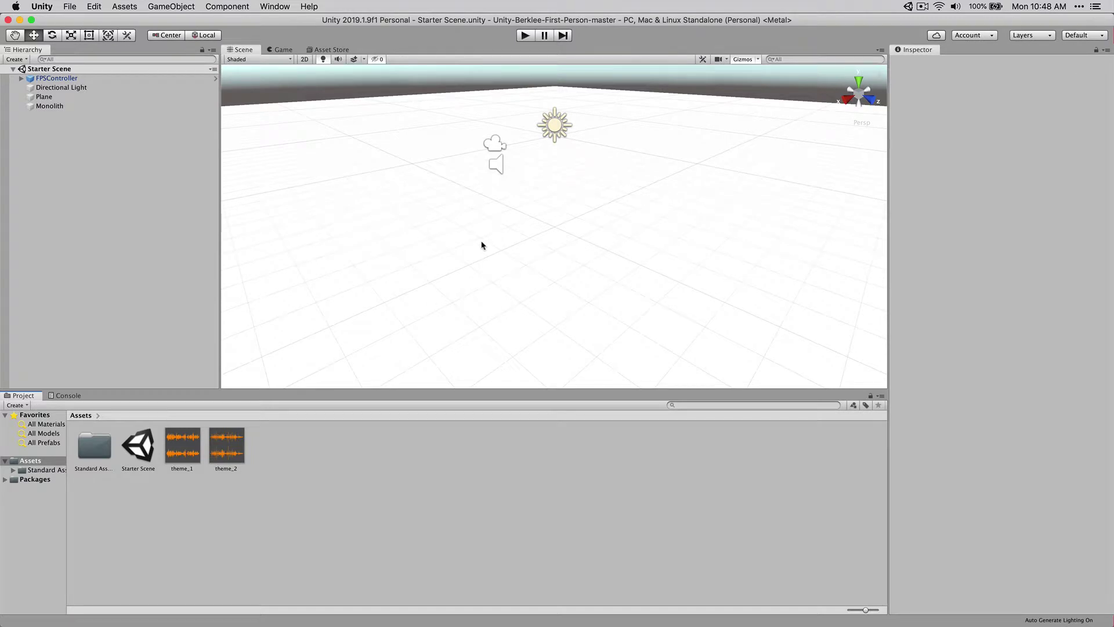
# Step: Zoom the Scene view out until the monolith and the surrounding plane are in view
pyautogui.scroll(-3, 493, 228)
pyautogui.scroll(-3, 492, 230)
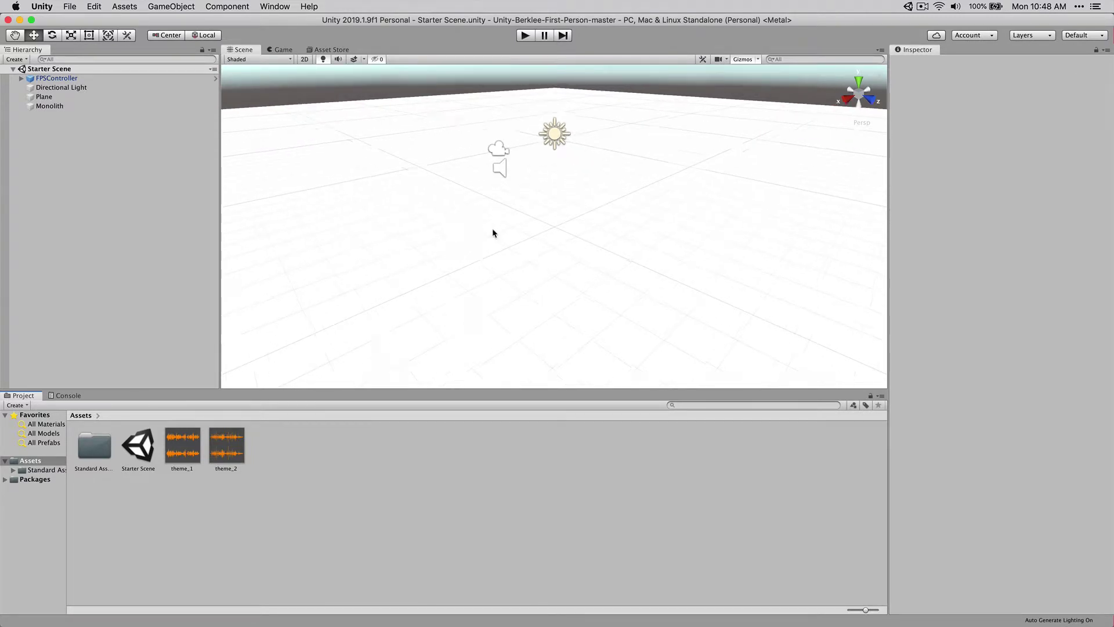
pyautogui.scroll(-5, 491, 234)
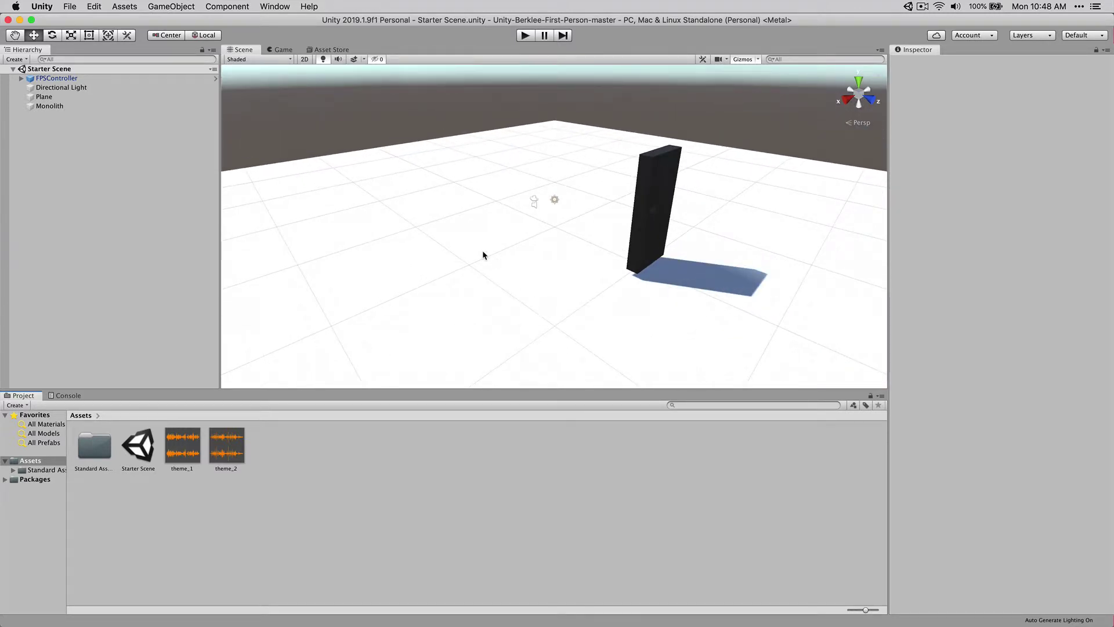
pyautogui.scroll(3, 483, 251)
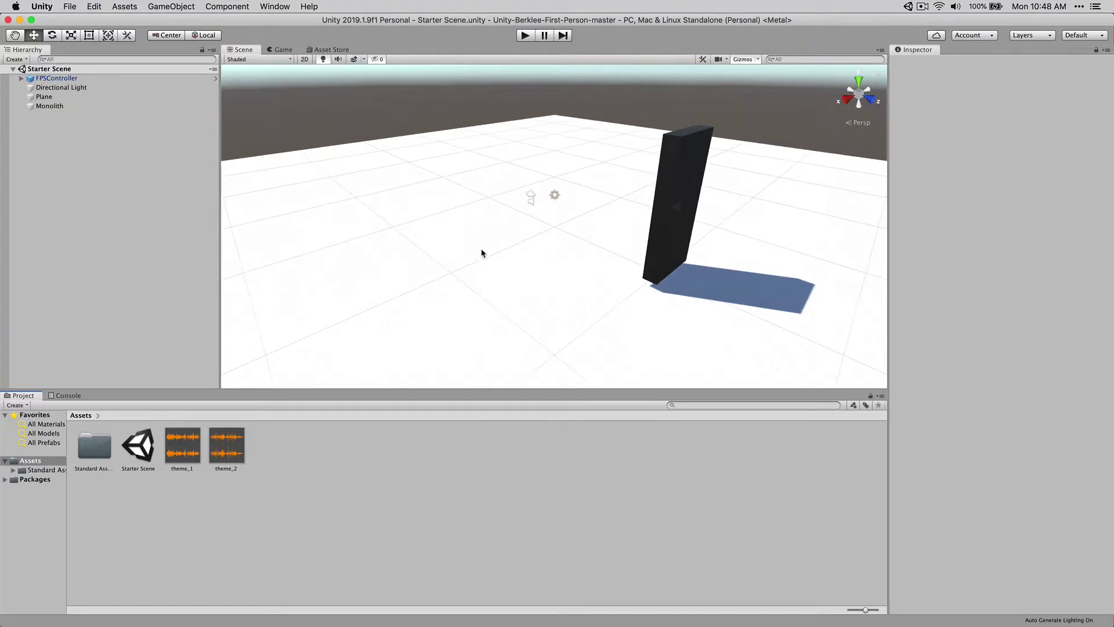
pyautogui.scroll(-1, 482, 253)
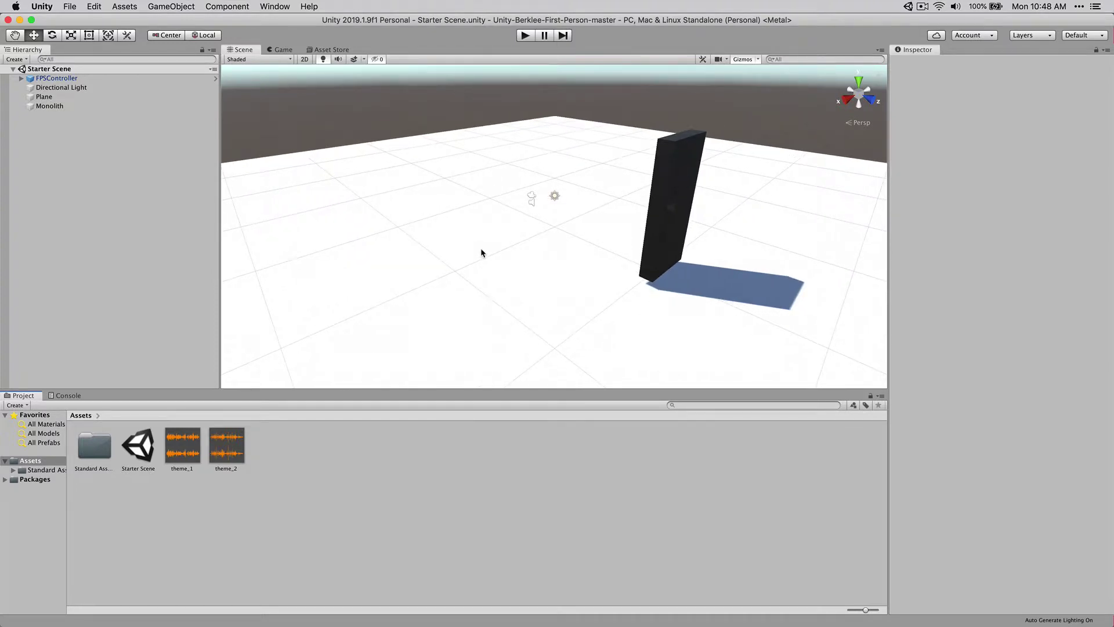
pyautogui.scroll(-3, 488, 242)
pyautogui.scroll(3, 485, 245)
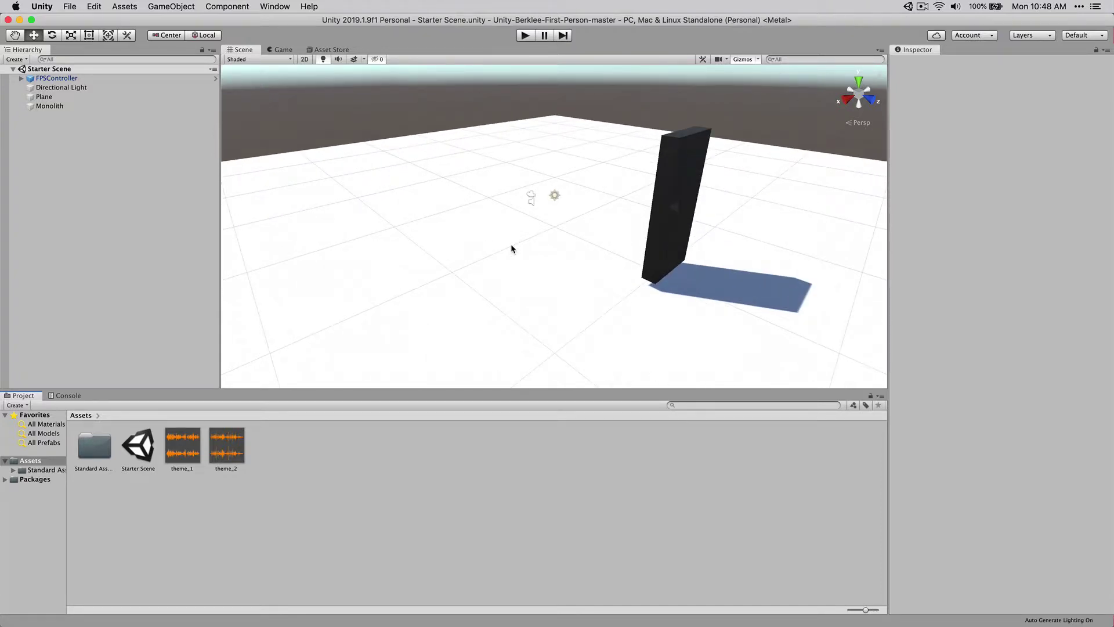
# Step: Try orbiting and flying the Scene view forward, backward and sideways to frame the monolith from farther away
pyautogui.press('alt')
pyautogui.keyDown('alt'); pyautogui.moveTo(523, 237); pyautogui.dragTo(523, 237); pyautogui.keyUp('alt')
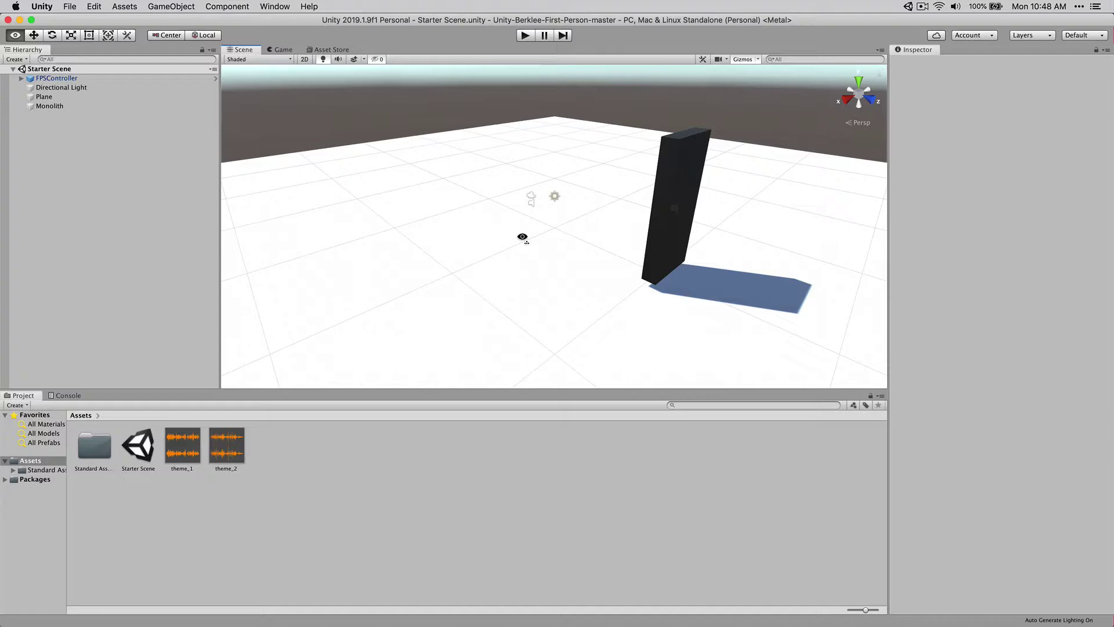
pyautogui.press('s')
pyautogui.moveTo(522, 236); pyautogui.dragTo(522, 237, button='right')
pyautogui.press('w')
pyautogui.press('a')
pyautogui.press('d')
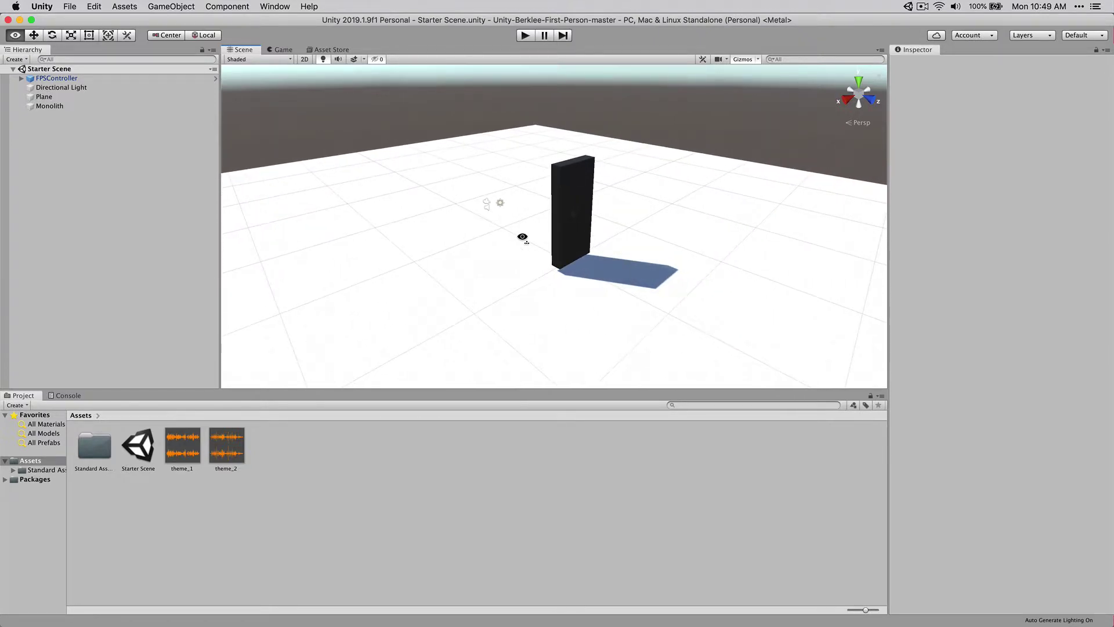
pyautogui.moveTo(522, 237); pyautogui.dragTo(522, 237, button='right')
# Step: Add a 3D sphere to the scene and move it along the X axis to 7.7, clear of the monolith
pyautogui.click(169, 5)
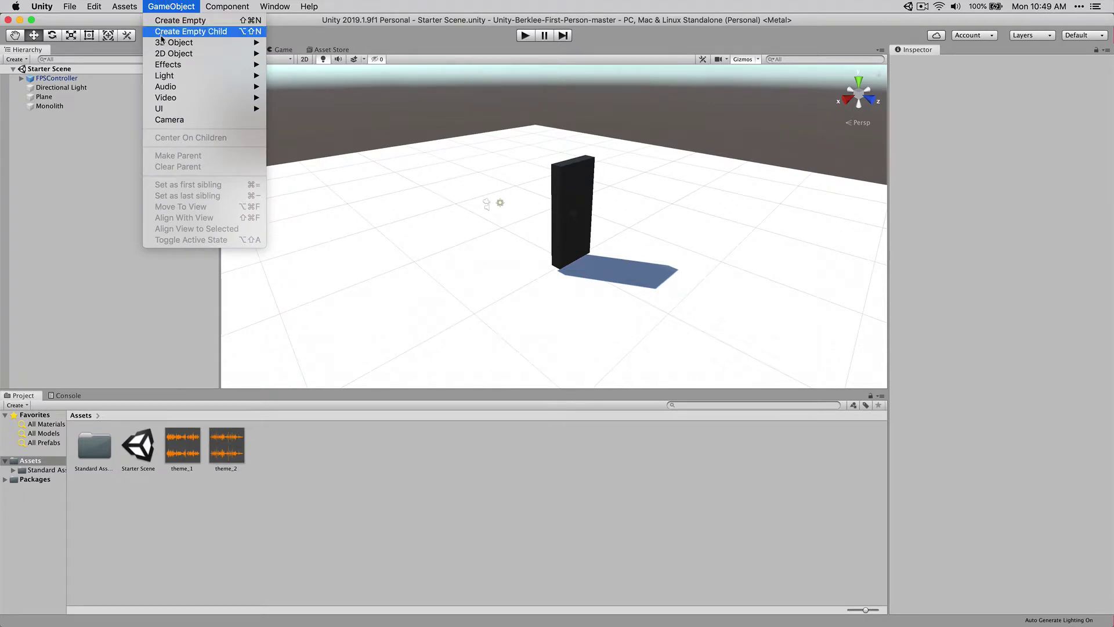
pyautogui.moveTo(162, 44)
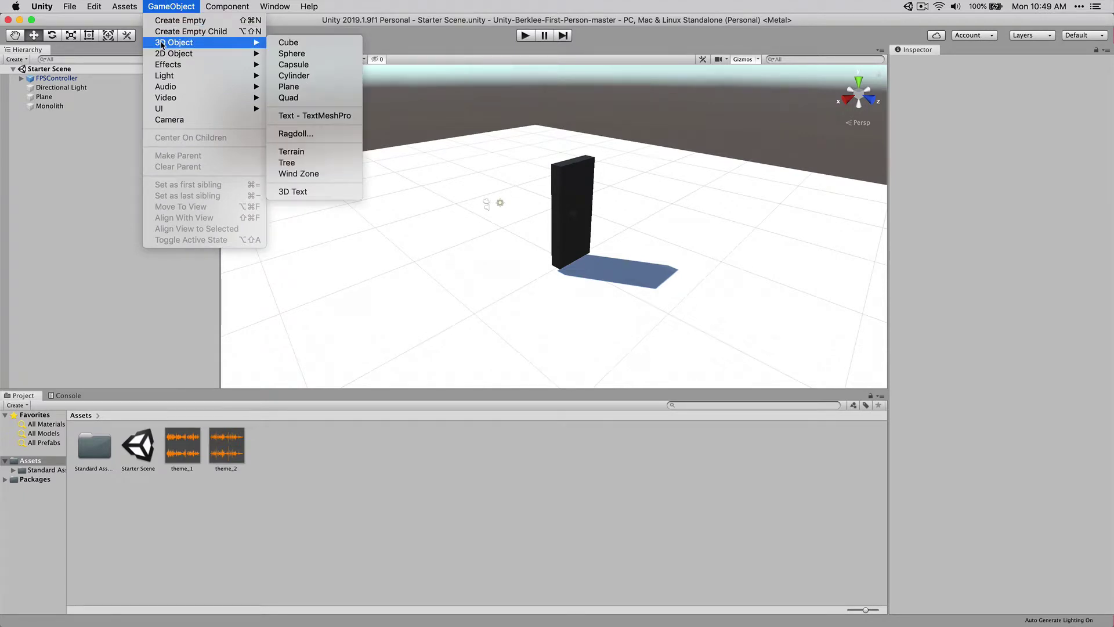
pyautogui.click(300, 56)
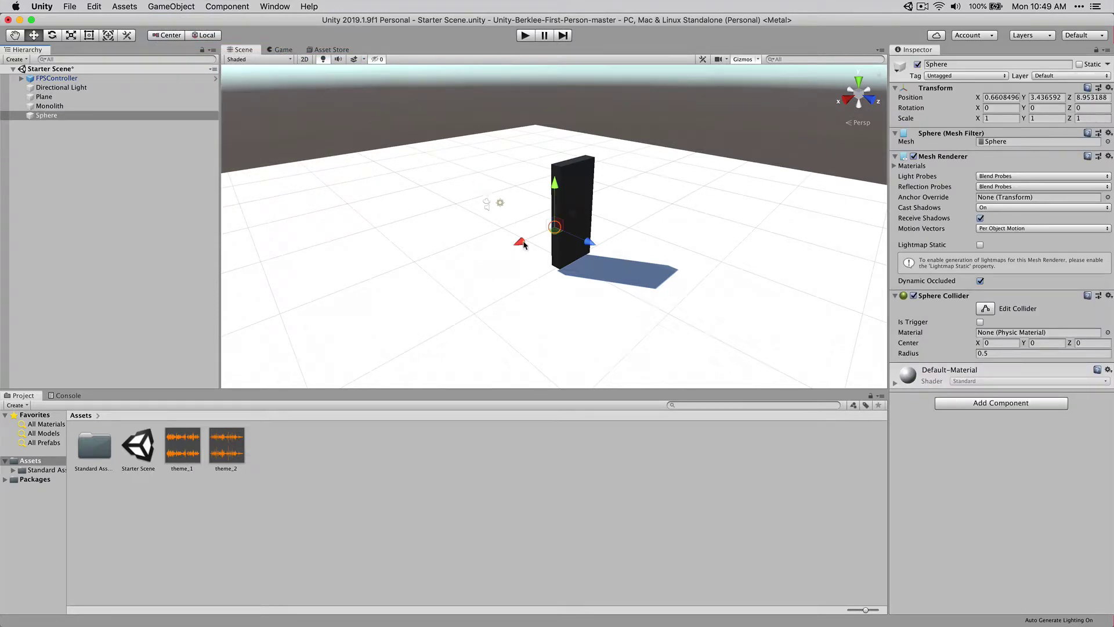
pyautogui.moveTo(521, 244); pyautogui.dragTo(467, 274)
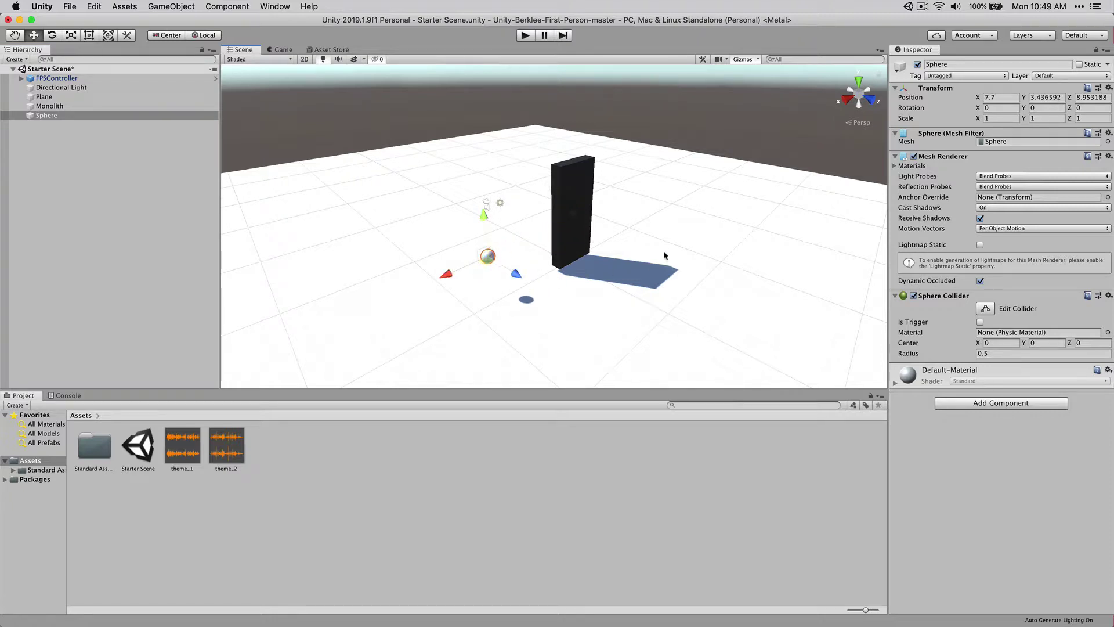
# Step: Set the sphere's scale to 5 on the X, Y and Z axes
pyautogui.click(994, 119)
pyautogui.press('BackSpace')
pyautogui.write('5')
pyautogui.press('Tab')
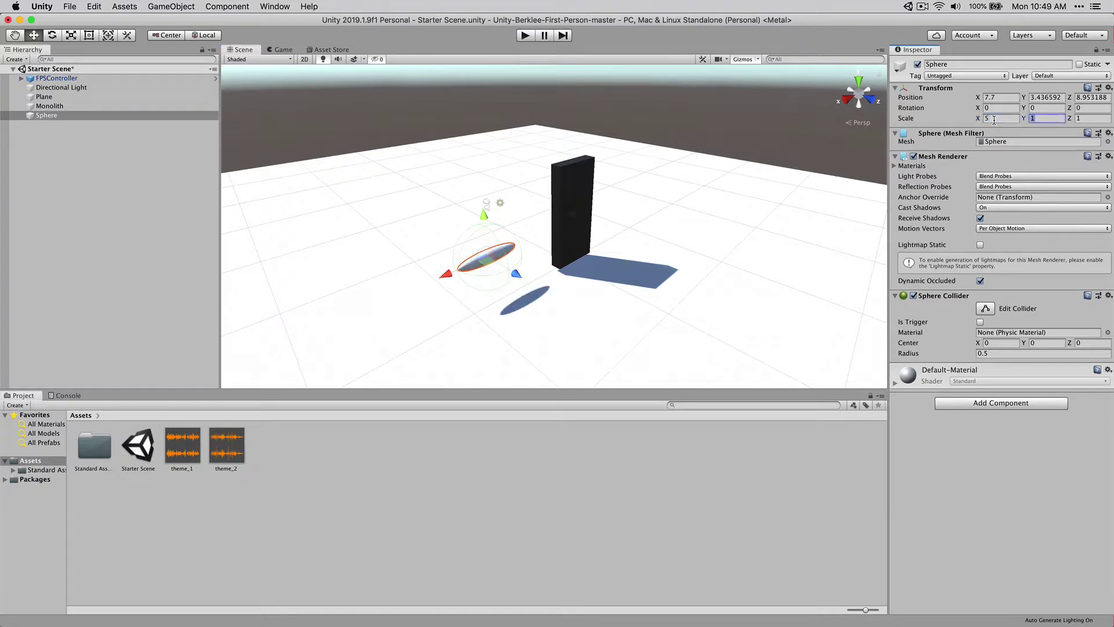
pyautogui.write('5')
pyautogui.press('BackSpace')
pyautogui.write('5')
pyautogui.press('Tab')
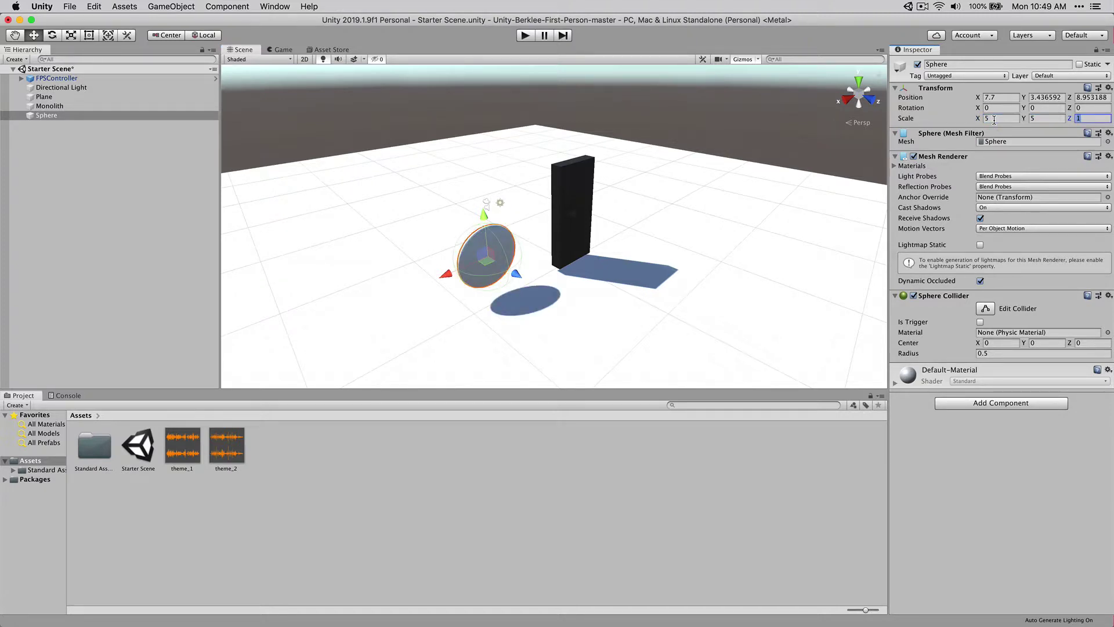
pyautogui.write('5')
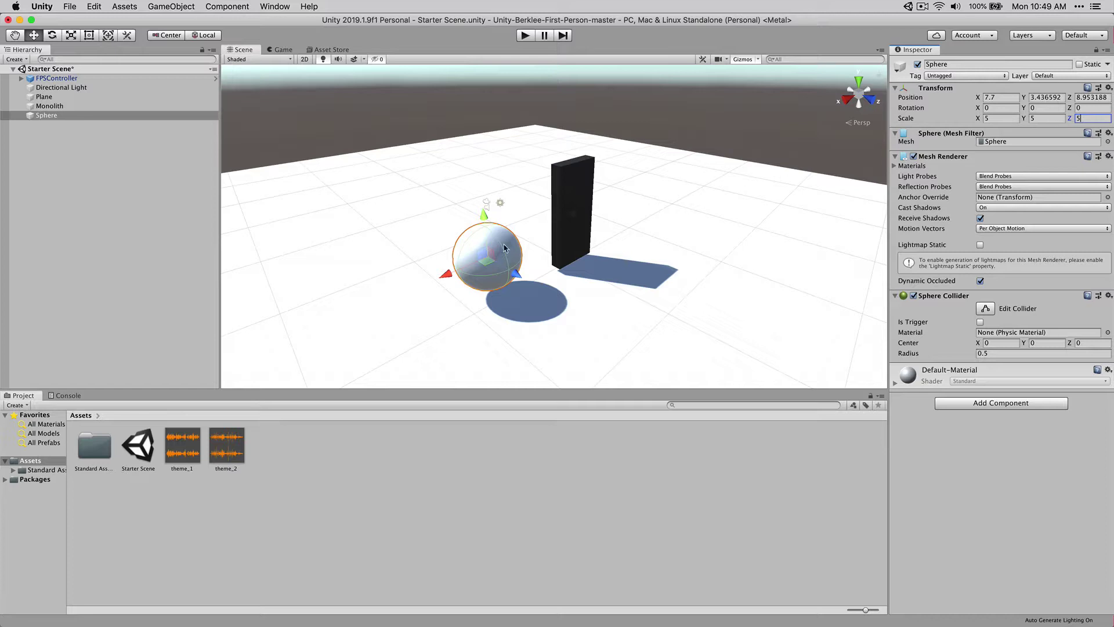
# Step: Move the sphere farther from the monolith to X 13.68 and lower it to Y 2.83
pyautogui.click(446, 276)
pyautogui.moveTo(446, 277); pyautogui.dragTo(430, 277)
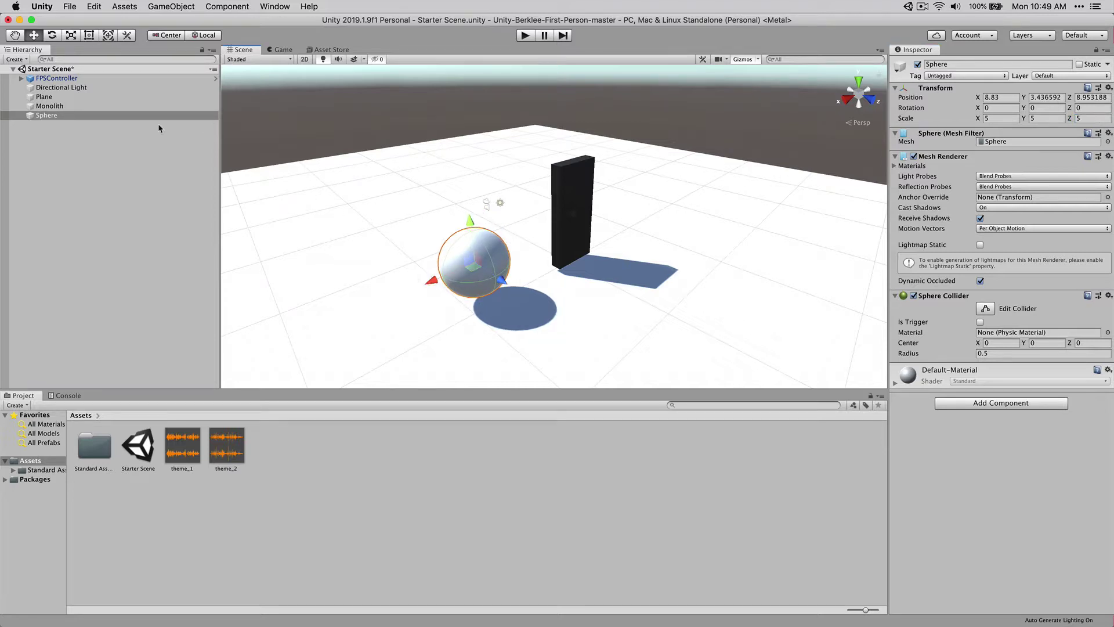
pyautogui.click(51, 106)
pyautogui.click(49, 115)
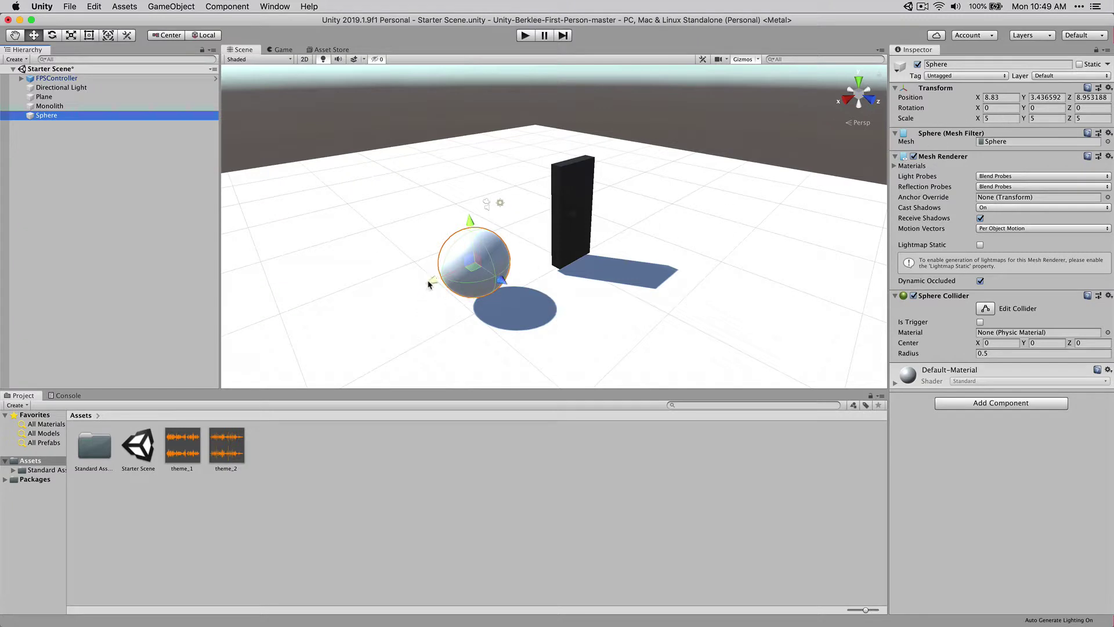
pyautogui.moveTo(431, 281); pyautogui.dragTo(376, 311)
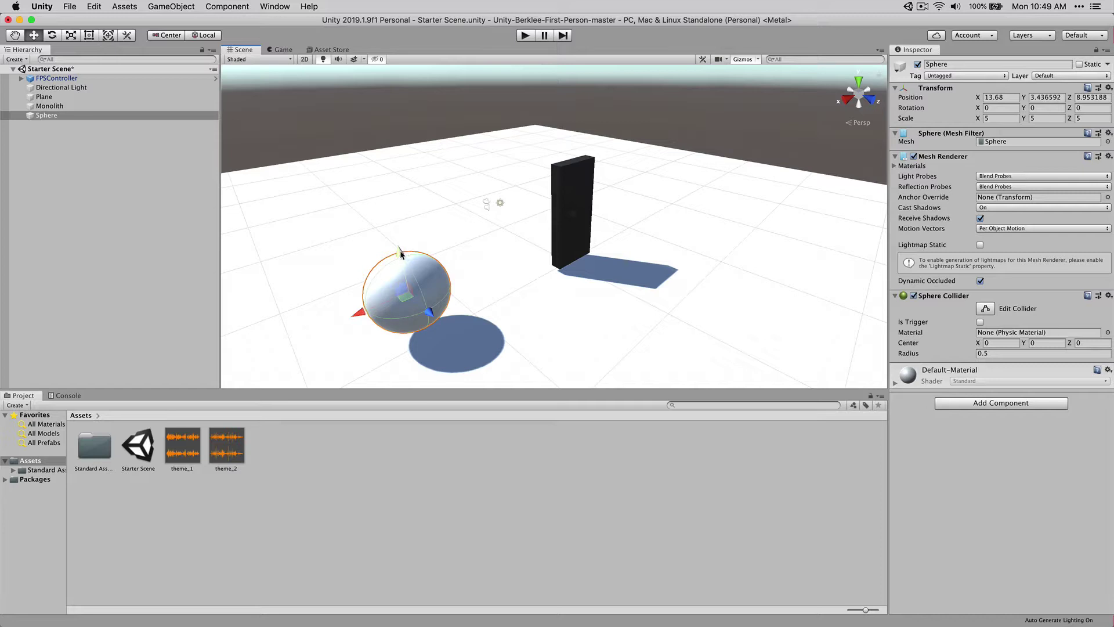
pyautogui.moveTo(400, 254)
pyautogui.mouseDown()
pyautogui.moveTo(431, 343)
pyautogui.moveTo(419, 255)
pyautogui.mouseUp()
# Step: Add a 3D cube and move it along the X axis to -24.3, on the opposite side of the monolith from the sphere
pyautogui.scroll(-5, 478, 254)
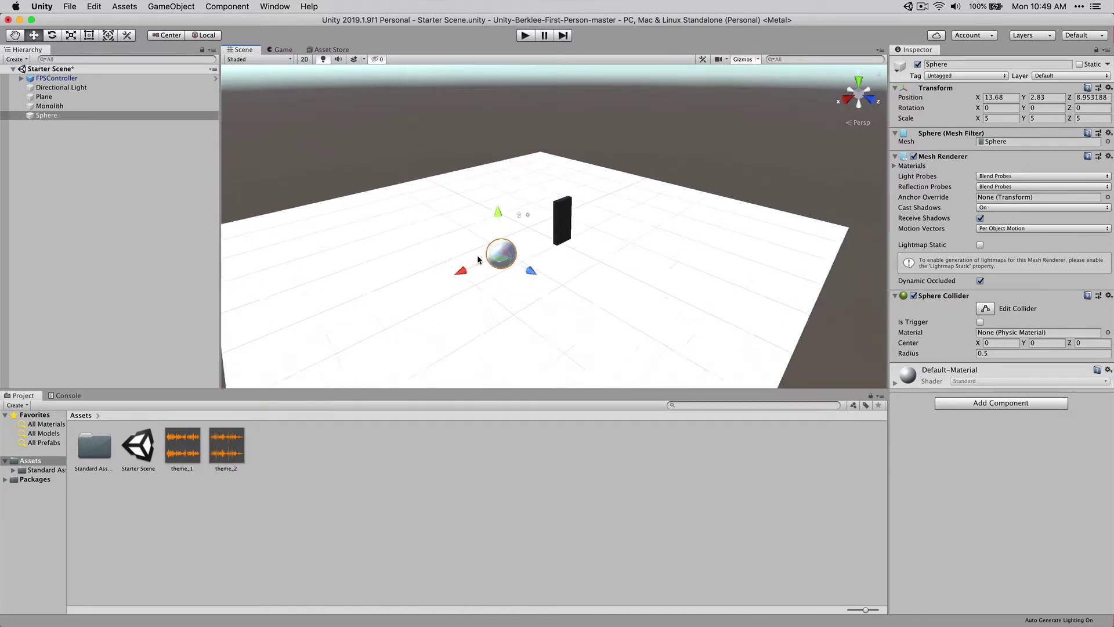
pyautogui.scroll(3, 479, 259)
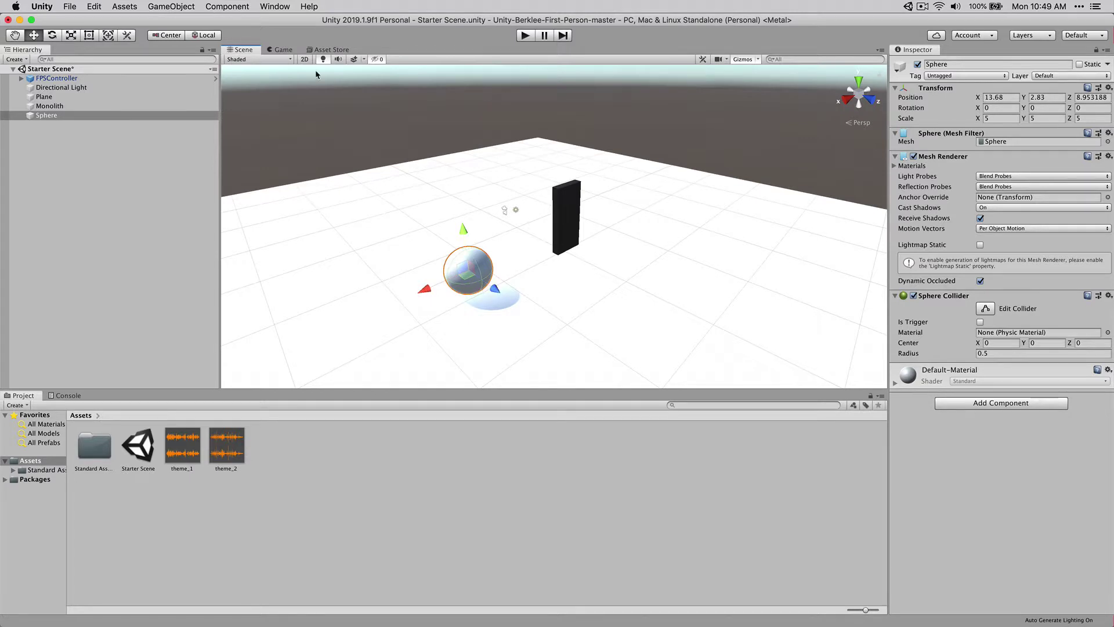
pyautogui.click(194, 6)
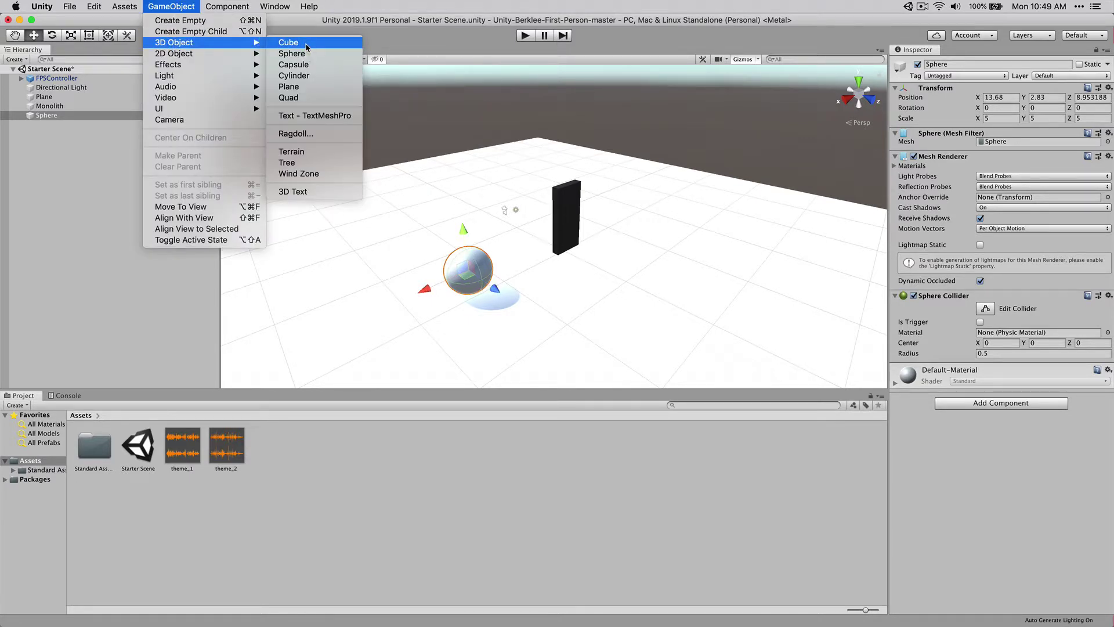
pyautogui.click(288, 42)
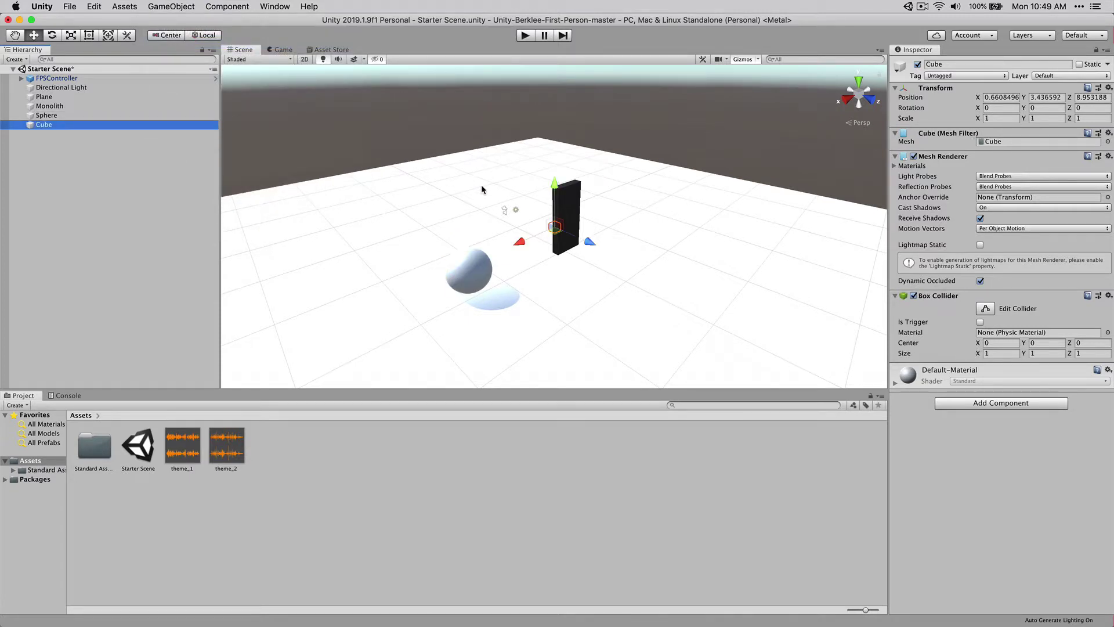
pyautogui.moveTo(520, 241); pyautogui.dragTo(638, 177)
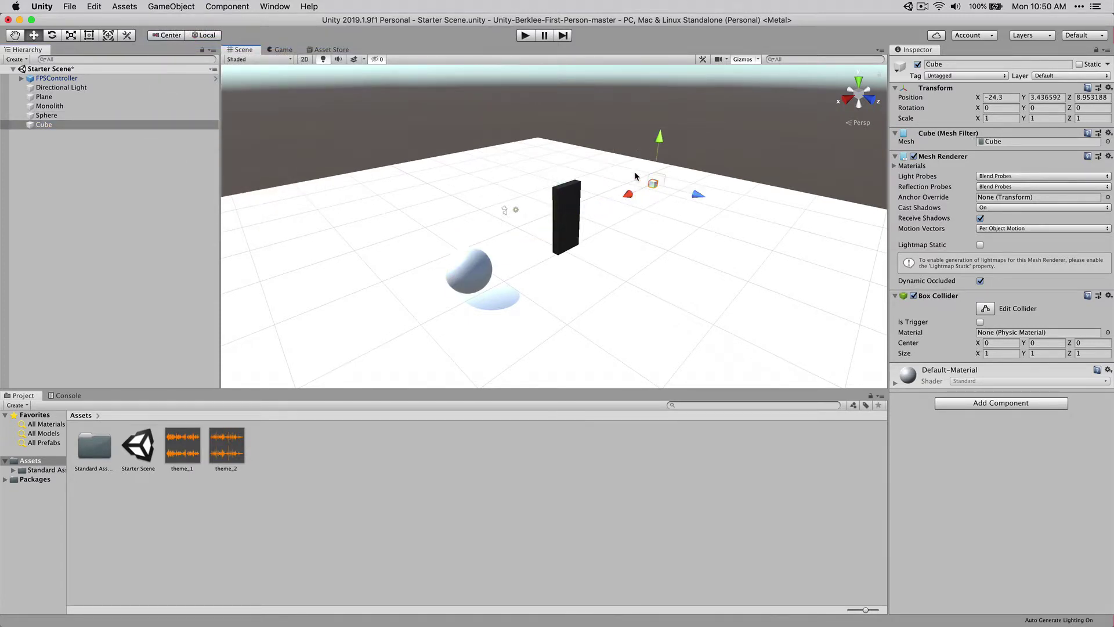
# Step: Set the cube's scale to 5 on all three axes and move it along the X axis to -21.4
pyautogui.click(991, 118)
pyautogui.write('5')
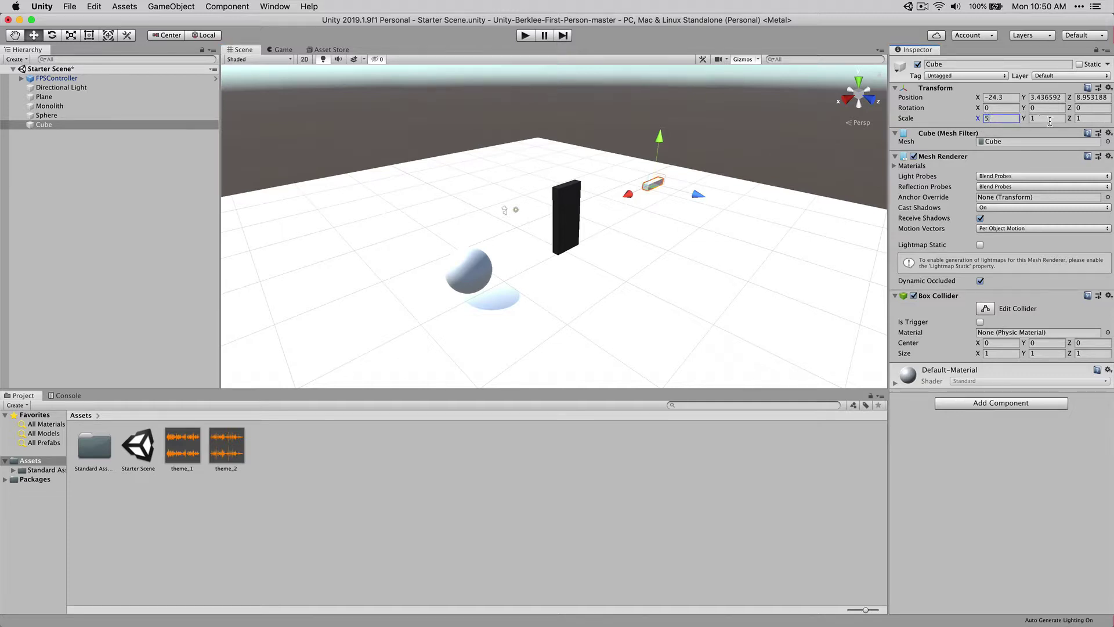
pyautogui.click(1048, 119)
pyautogui.write('5')
pyautogui.click(1087, 119)
pyautogui.write('5')
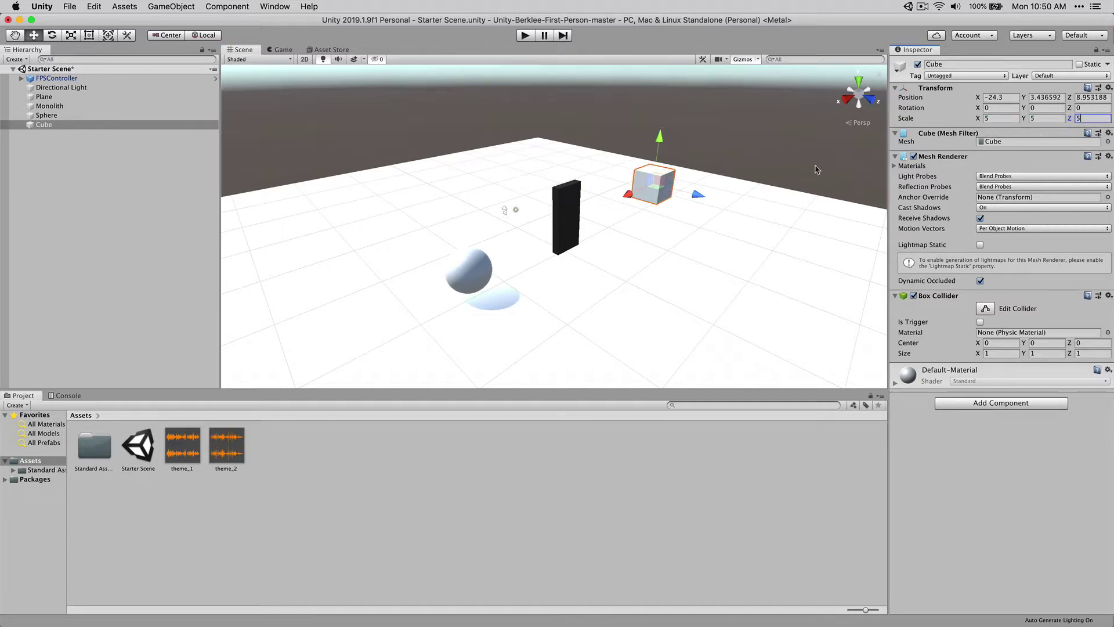
pyautogui.moveTo(627, 197); pyautogui.dragTo(621, 207)
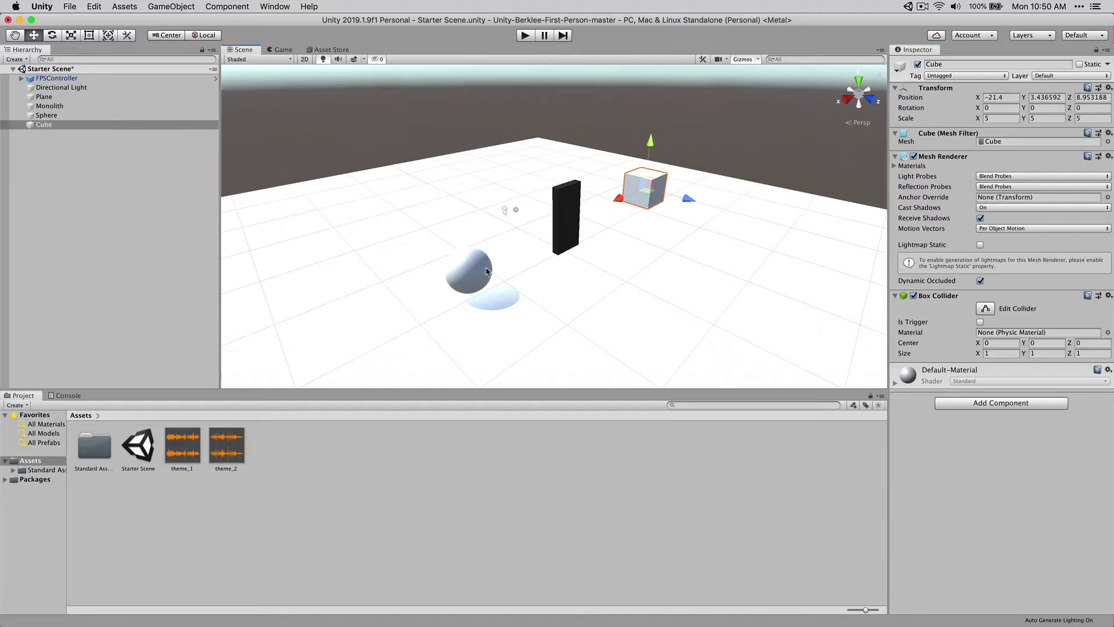
# Step: Play-test the Starter Scene, walking around to view the sphere, monolith and cube, and stop play mode
pyautogui.click(488, 271)
pyautogui.click(638, 192)
pyautogui.click(524, 36)
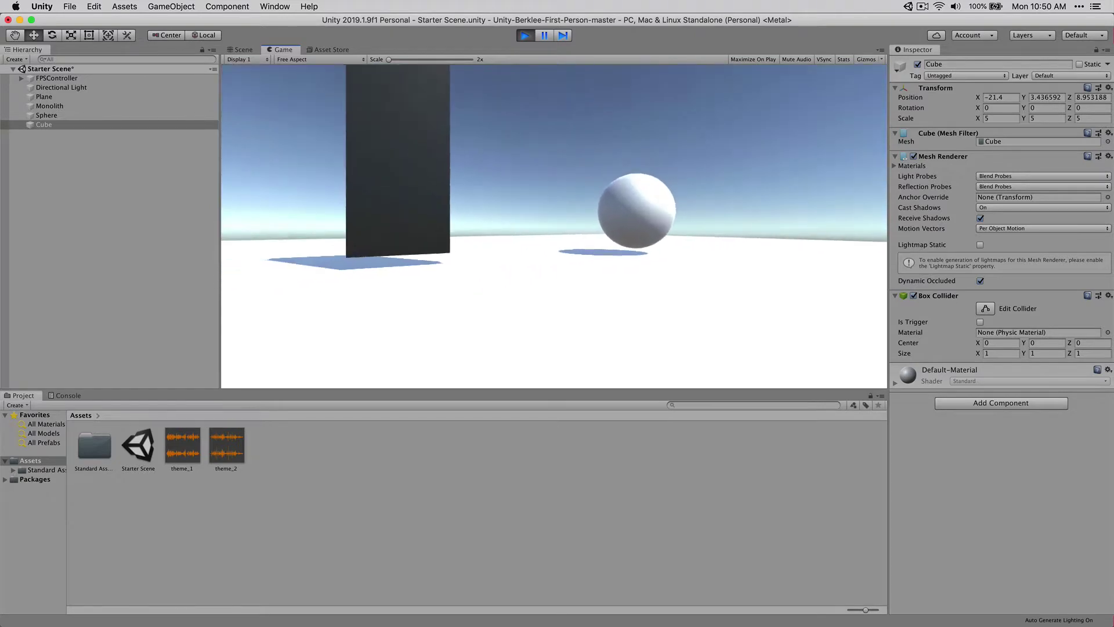
pyautogui.press('w')
pyautogui.press('w')
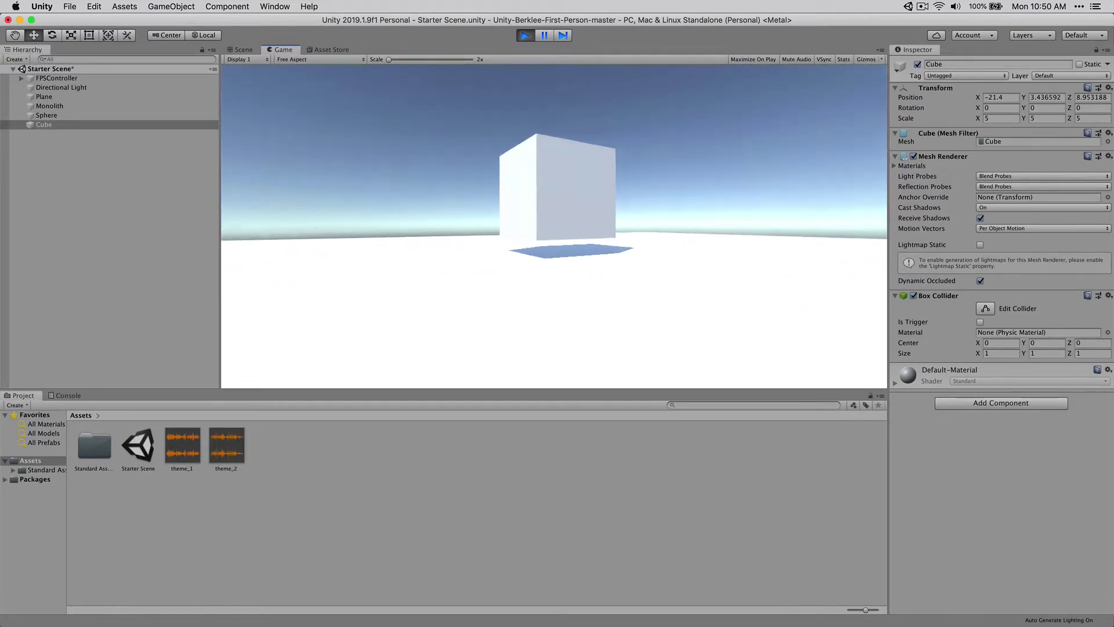
pyautogui.press('w')
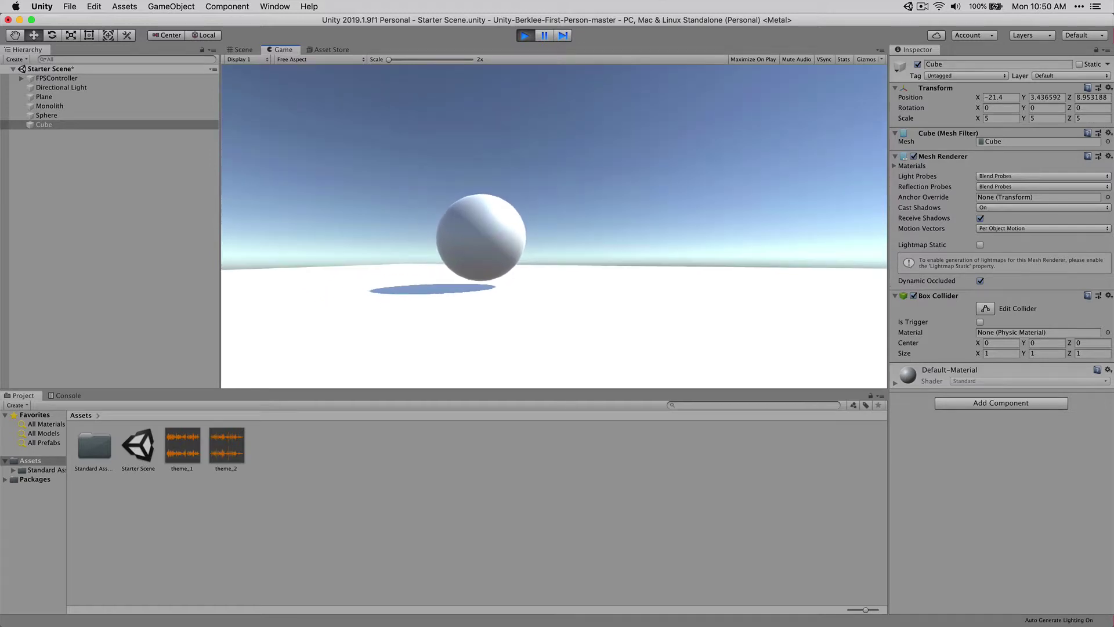
pyautogui.press('Escape')
pyautogui.click(525, 36)
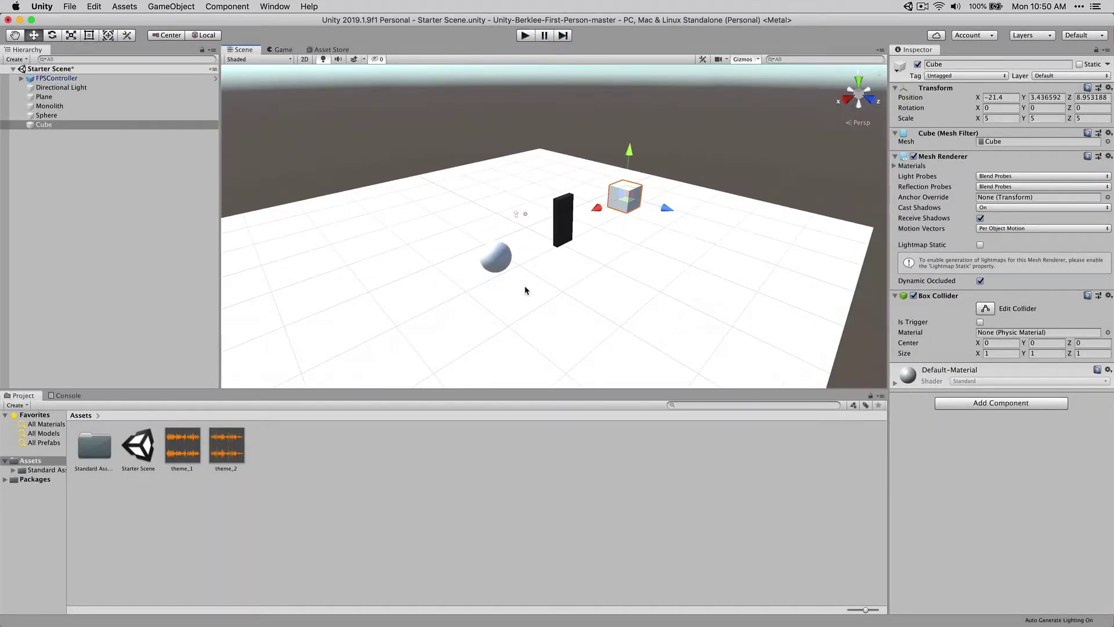
# Step: Add an Audio Source component to the cube
pyautogui.click(503, 262)
pyautogui.click(619, 207)
pyautogui.click(51, 126)
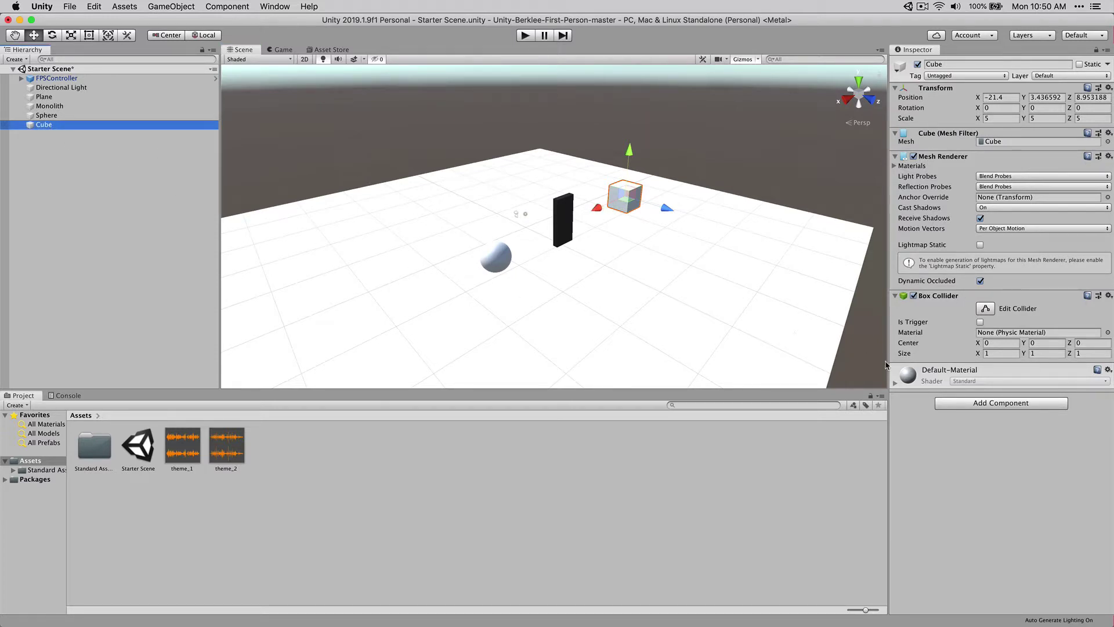
pyautogui.click(950, 404)
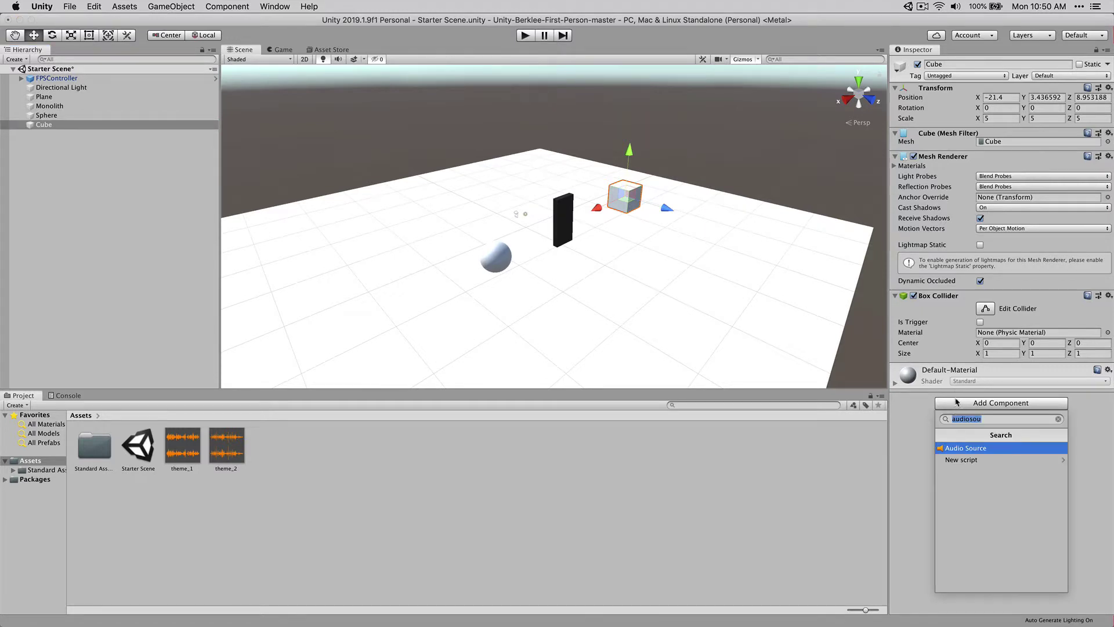
pyautogui.write('audioso')
pyautogui.click(953, 450)
# Step: Assign the theme_1 audio clip to the cube's Audio Source
pyautogui.scroll(-2, 960, 510)
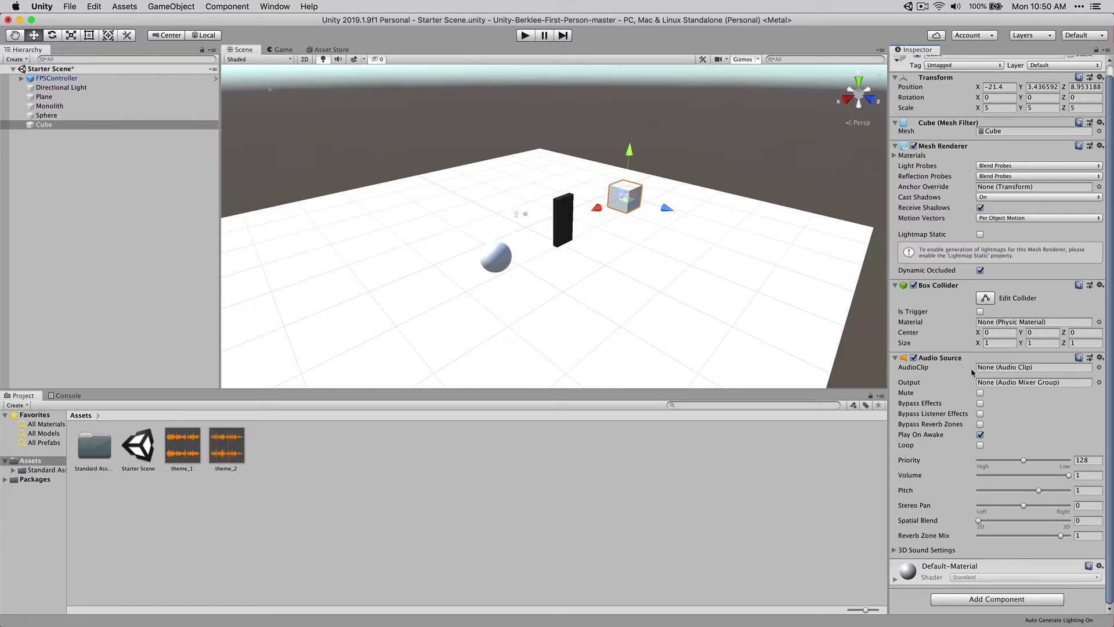
pyautogui.click(1099, 367)
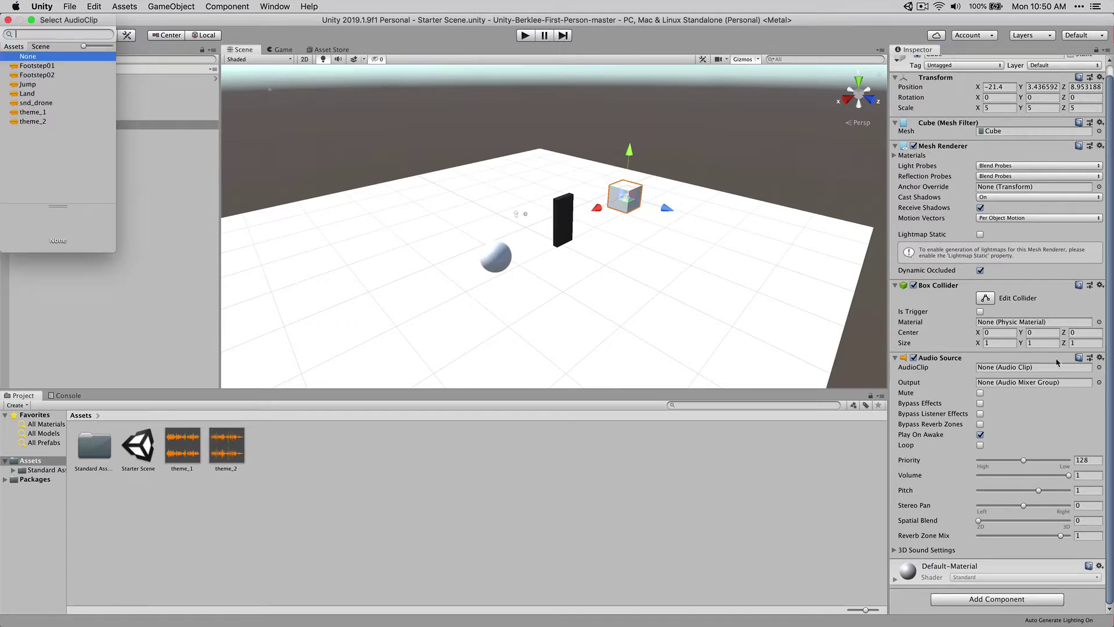
pyautogui.doubleClick(36, 113)
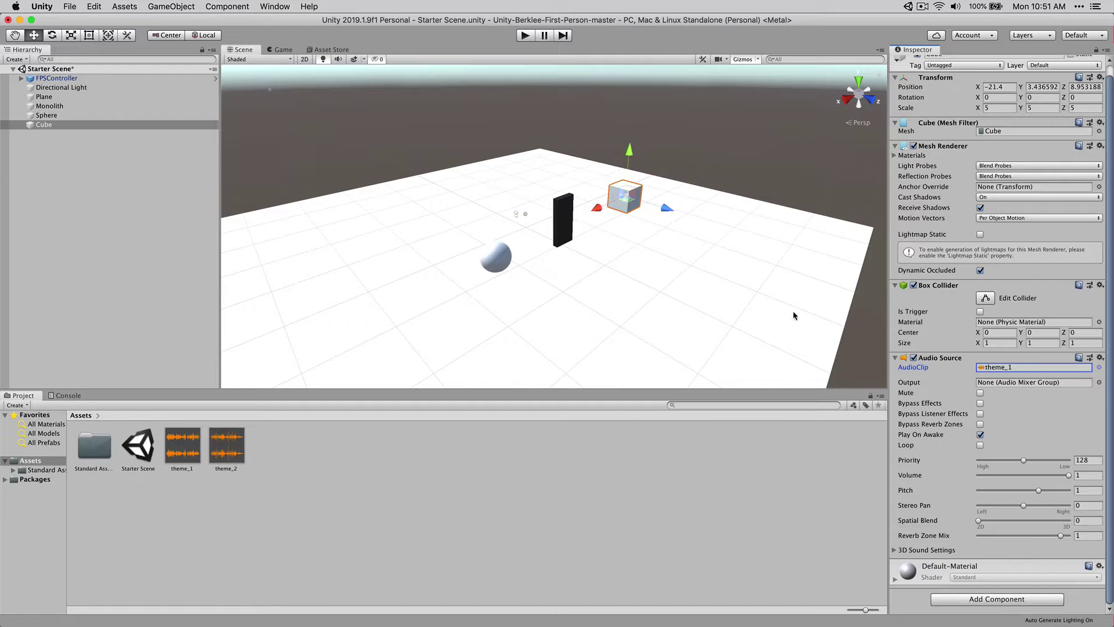
# Step: Play-test the scene, walking around the cube to listen to its theme_1 audio, and stop play mode
pyautogui.click(525, 35)
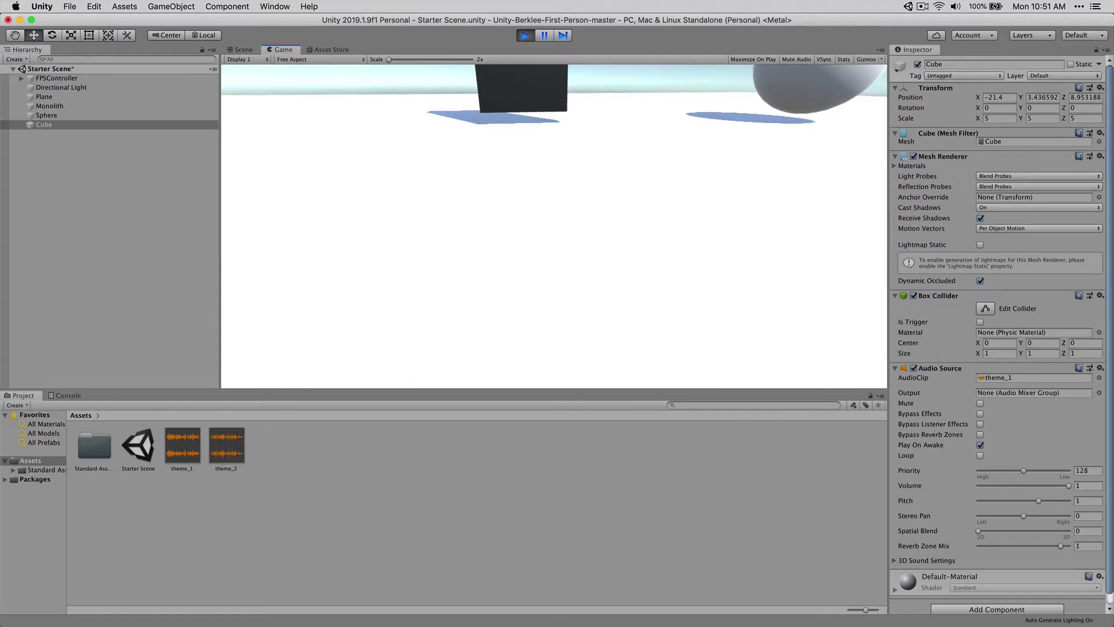
pyautogui.press('w')
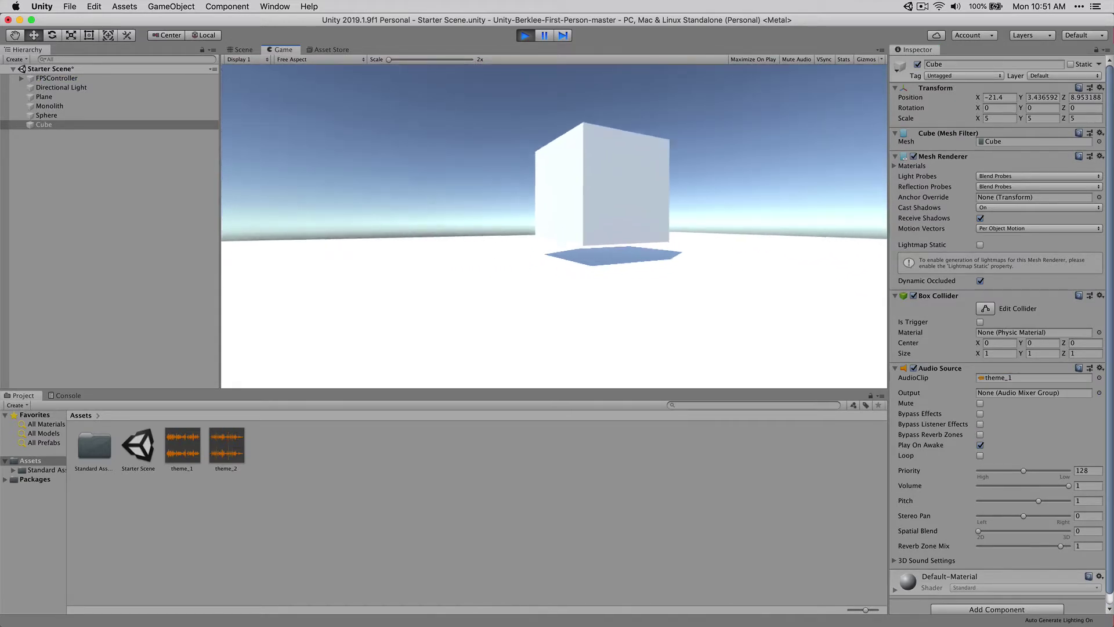
pyautogui.press('w')
pyautogui.press('a')
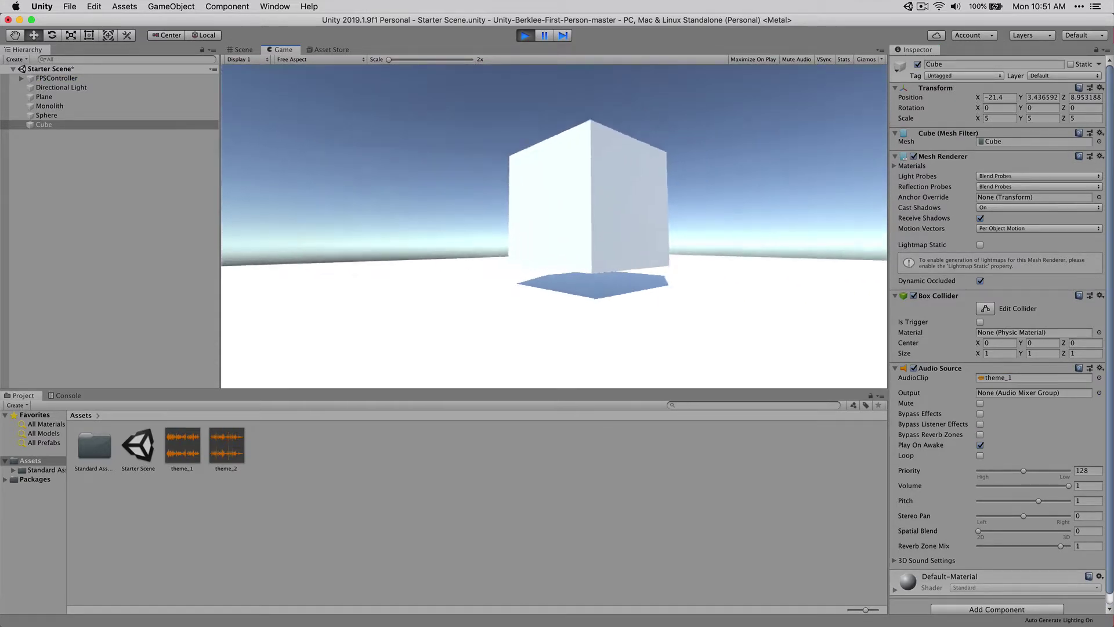
pyautogui.press('a')
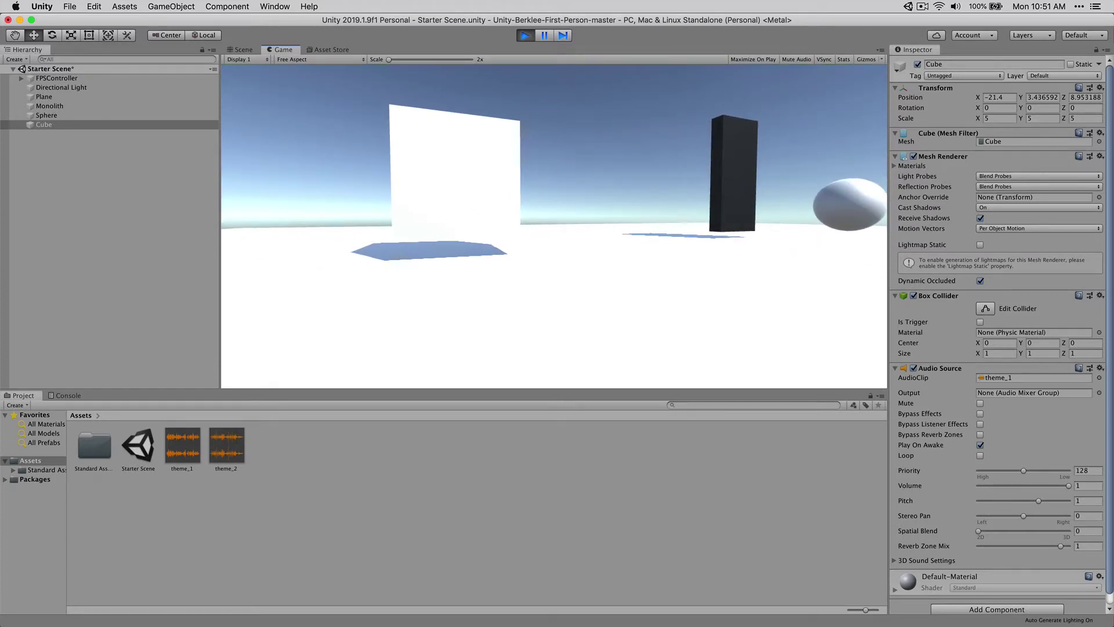
pyautogui.click(522, 36)
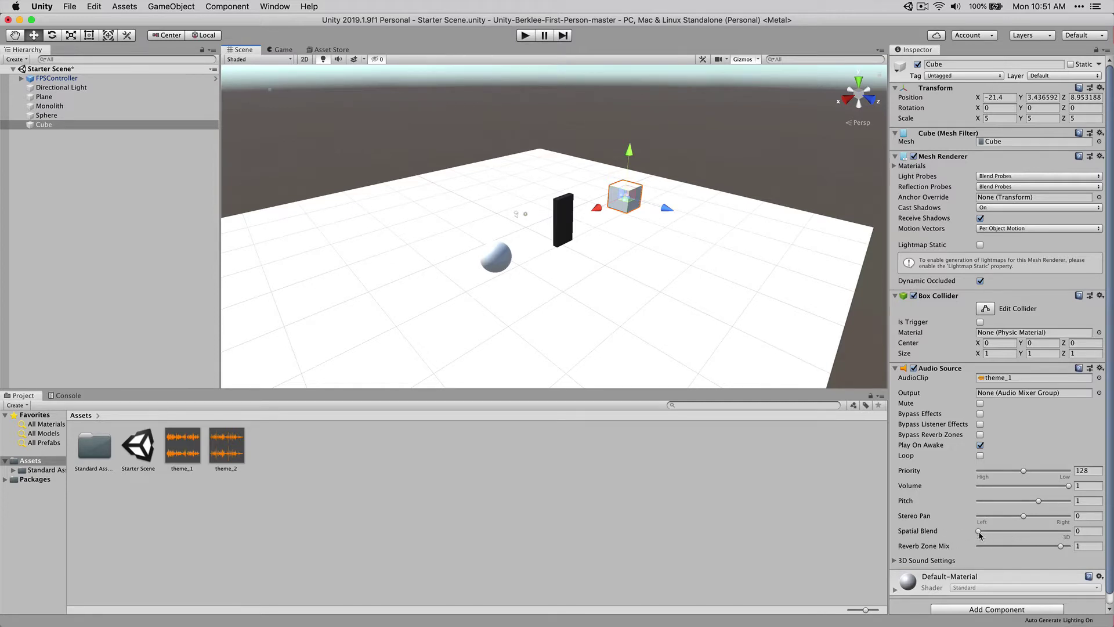
# Step: Set the Spatial Blend of the cube's Audio Source to 1 (3D) and play-test the sound while moving around the cube
pyautogui.moveTo(980, 535); pyautogui.dragTo(1070, 535)
pyautogui.click(527, 37)
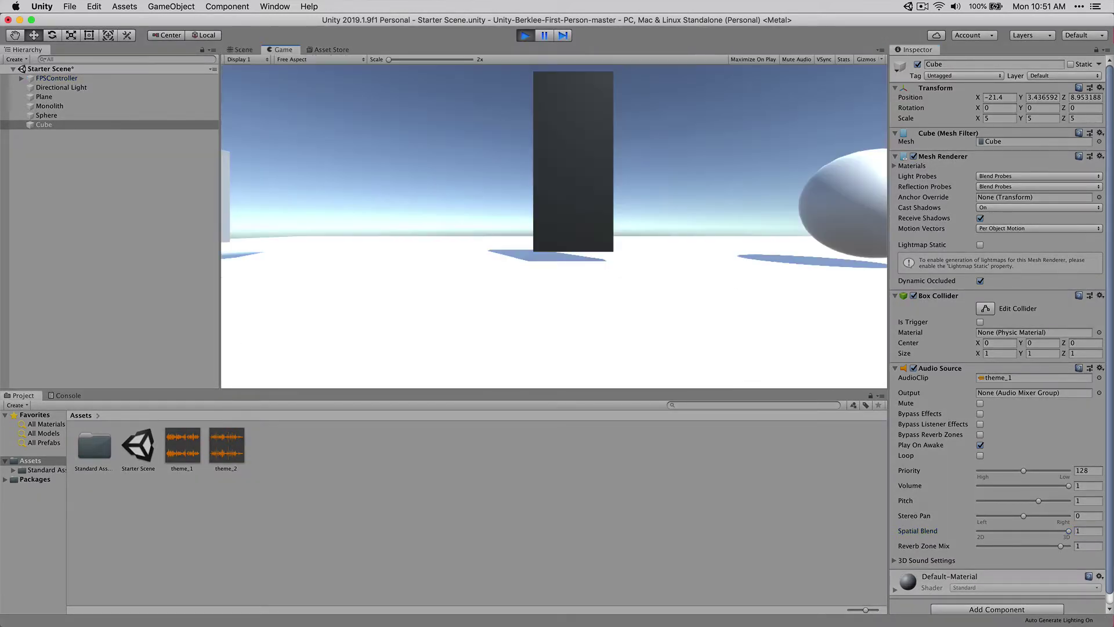
pyautogui.press('w')
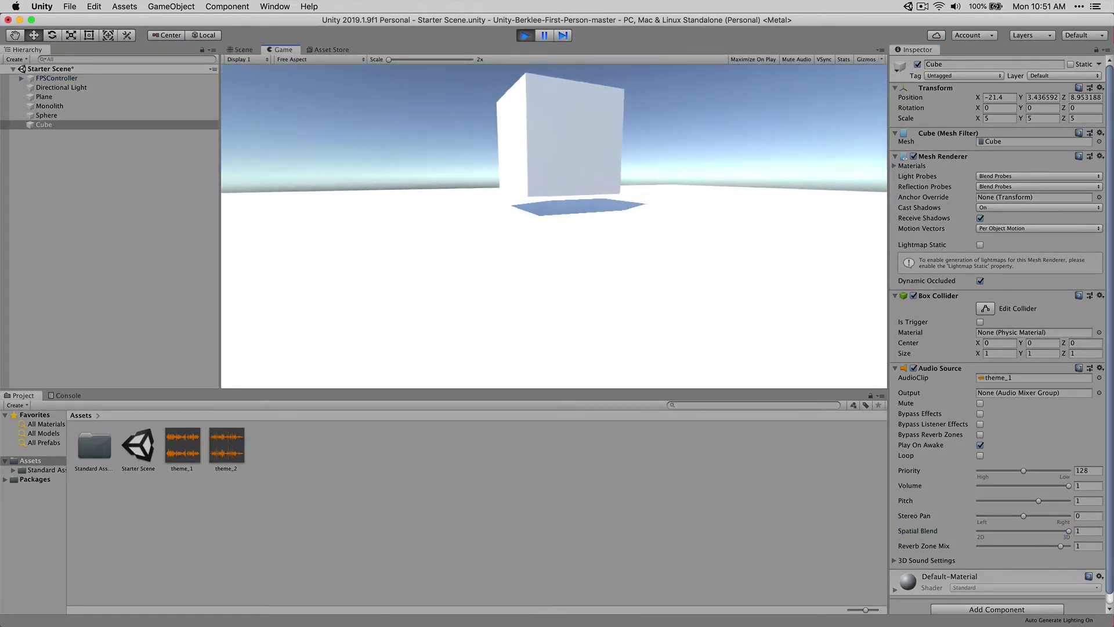
pyautogui.press('a')
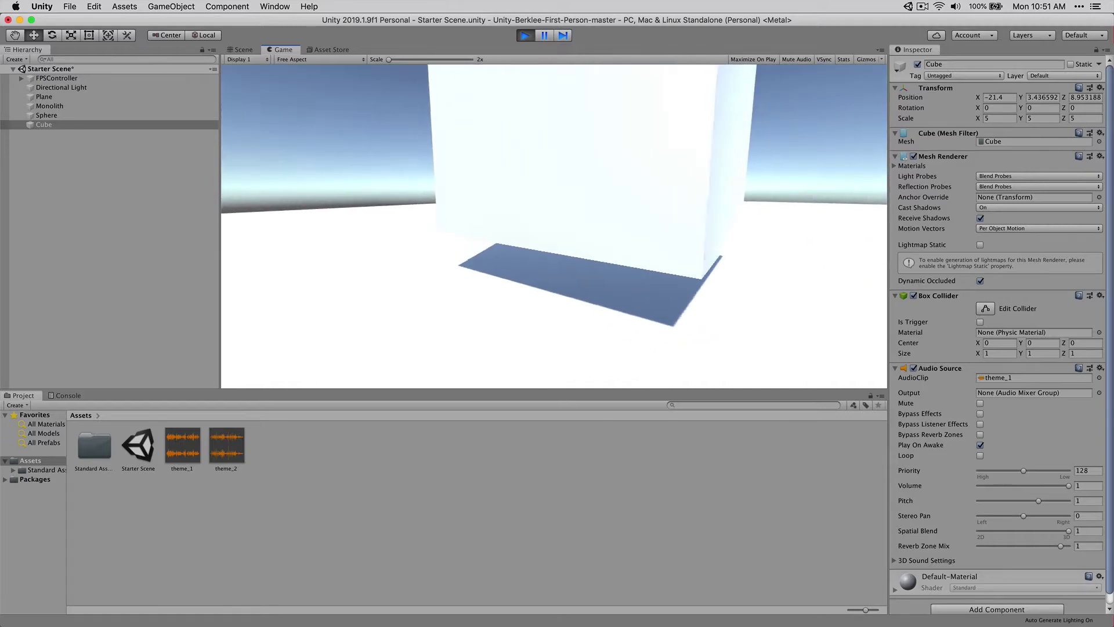
pyautogui.press('w')
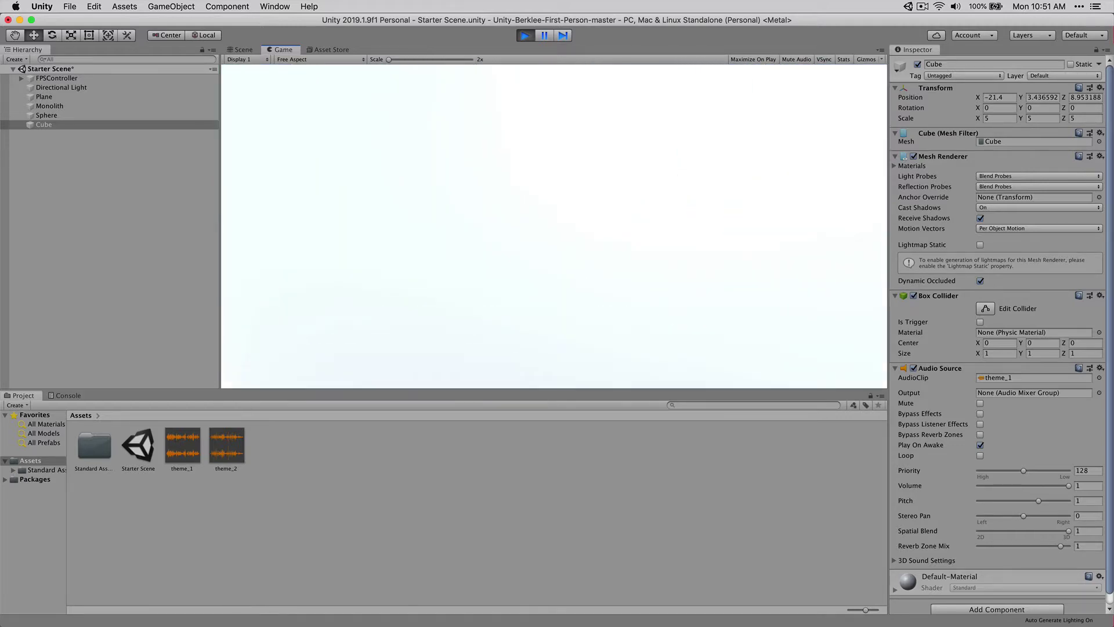
pyautogui.press('a')
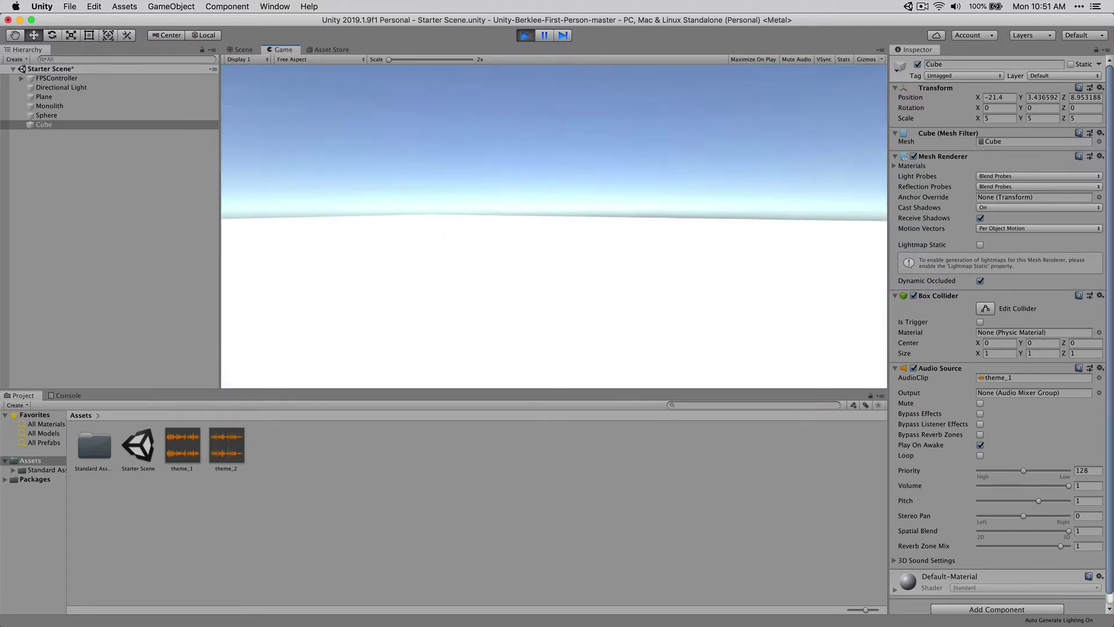
pyautogui.press('Escape')
pyautogui.click(525, 35)
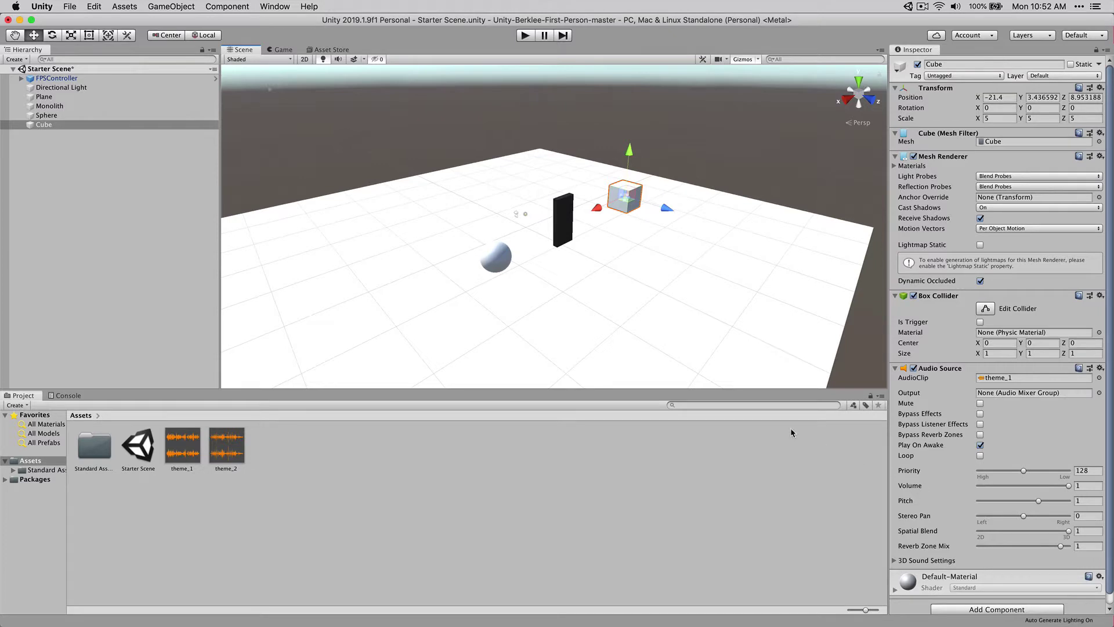
# Step: Add an Audio Source component to the sphere
pyautogui.click(499, 252)
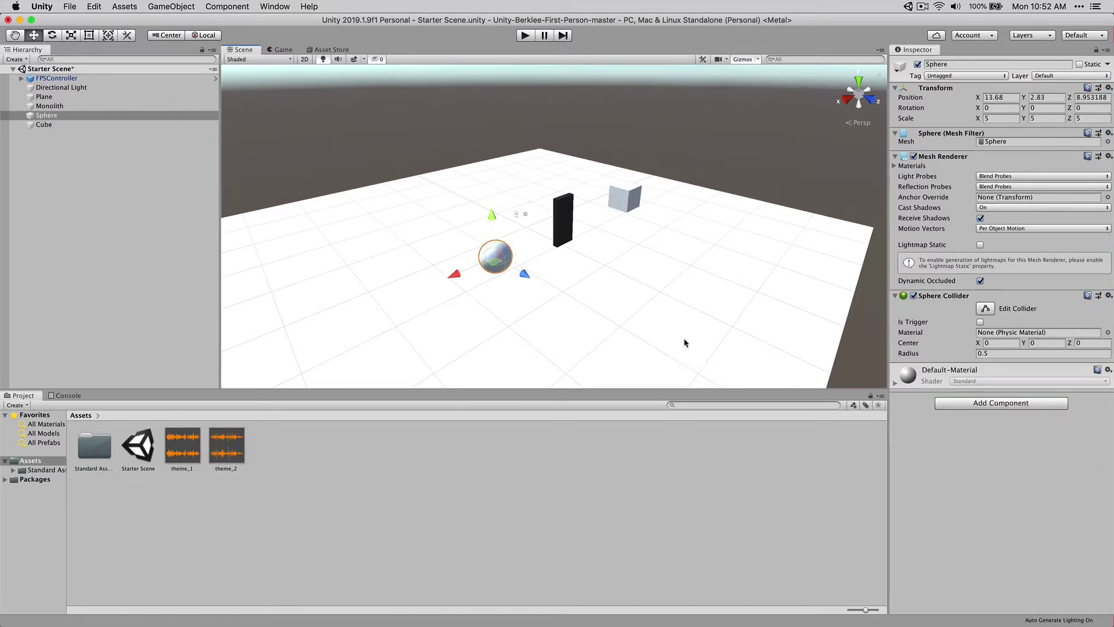
pyautogui.click(981, 406)
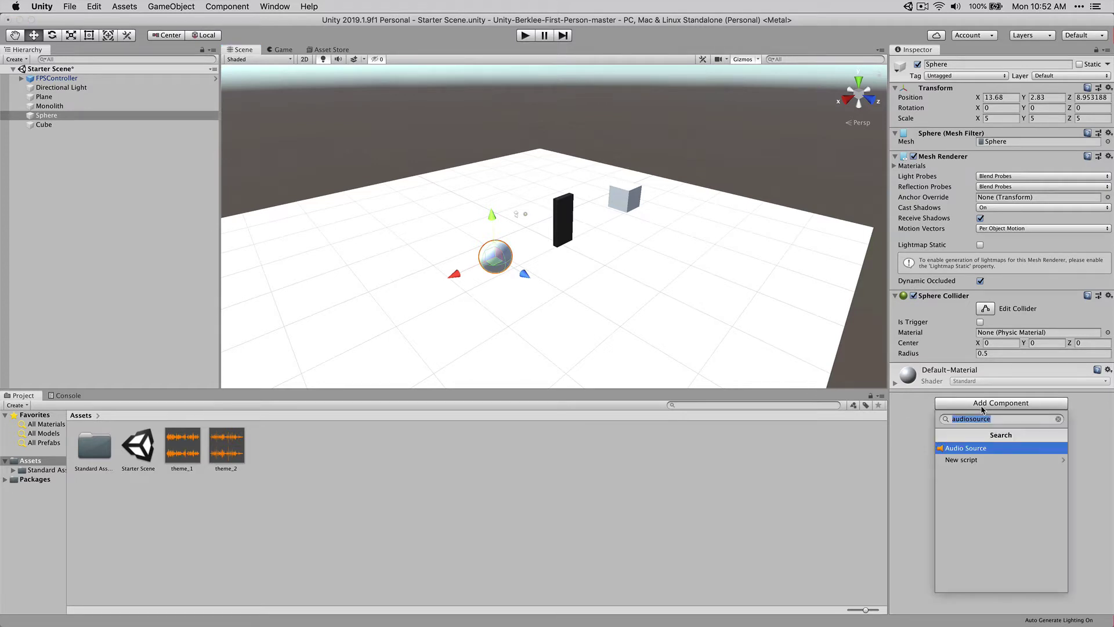
pyautogui.click(982, 452)
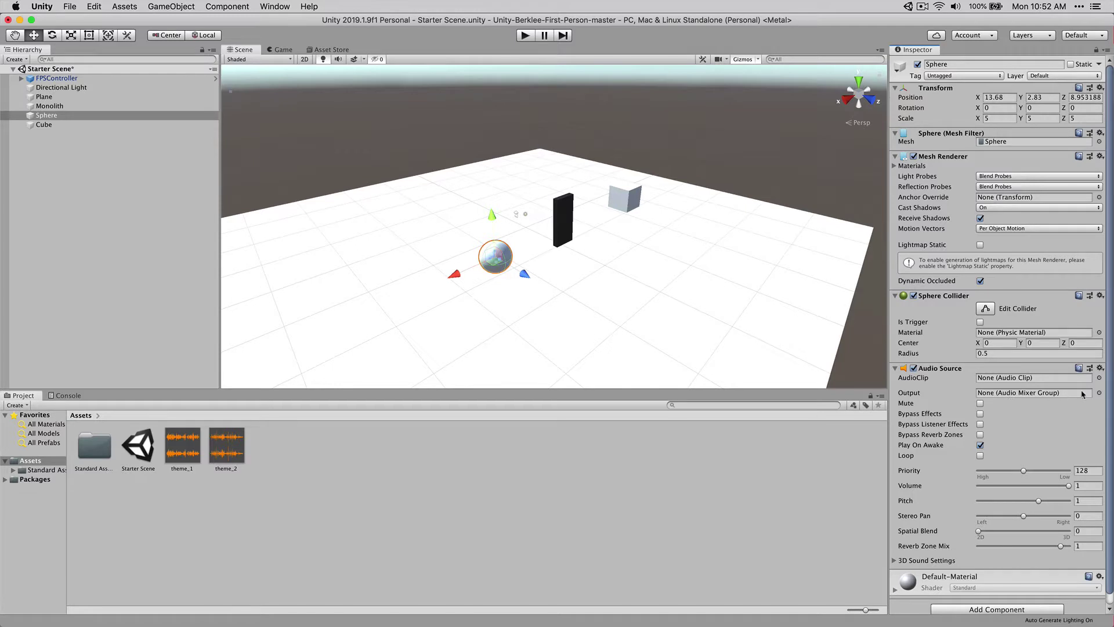
# Step: Assign the theme_2 clip to the sphere's Audio Source and set its Spatial Blend to 1 (3D)
pyautogui.click(1099, 393)
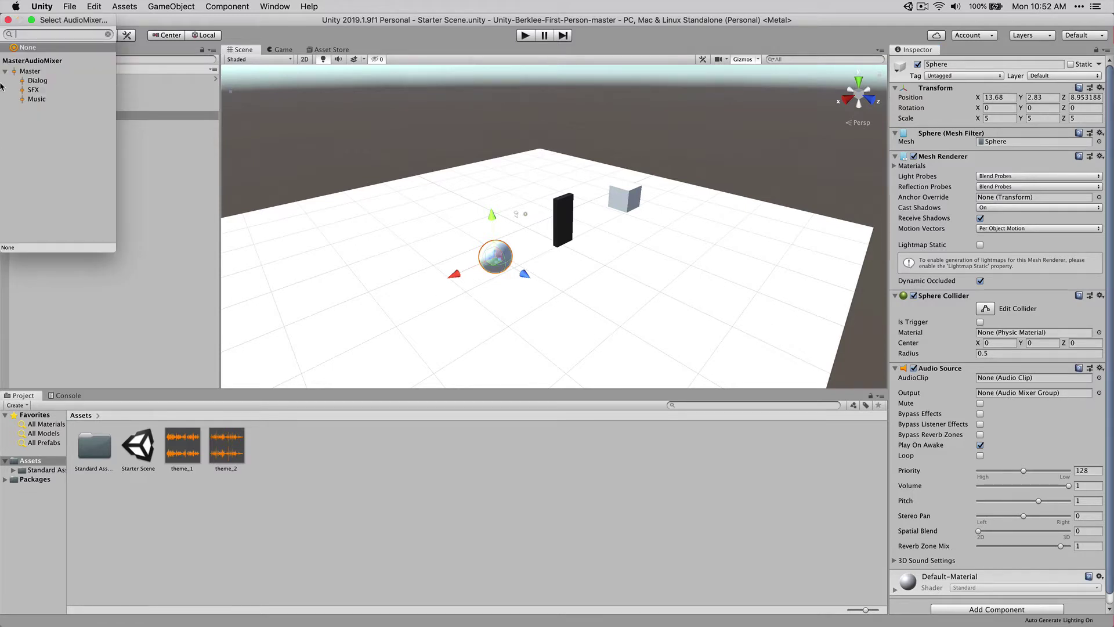
pyautogui.click(8, 21)
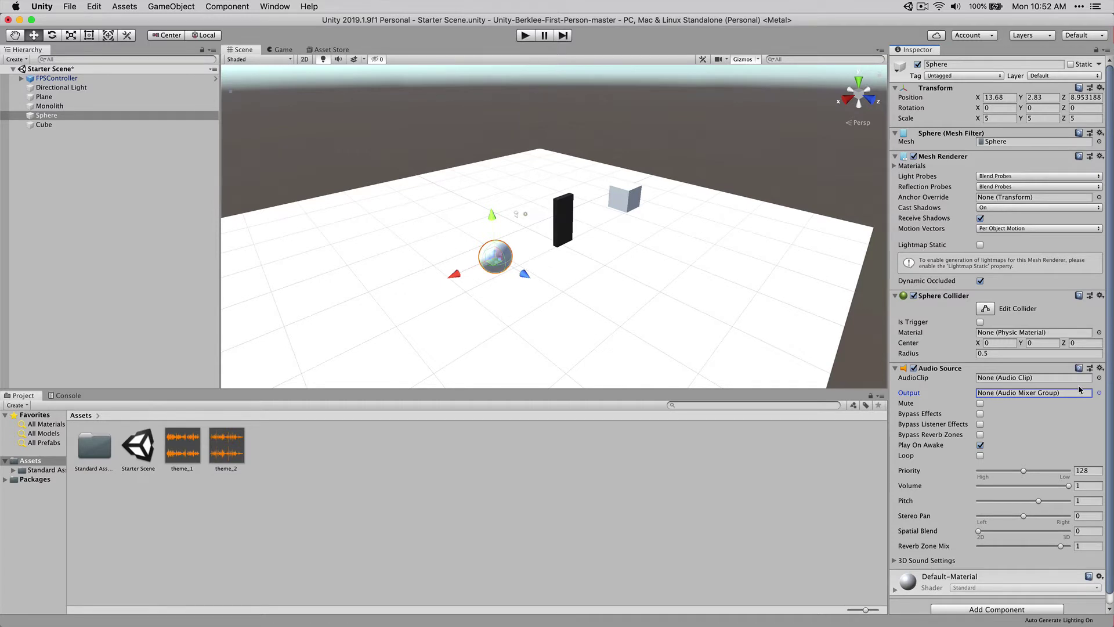
pyautogui.click(1100, 378)
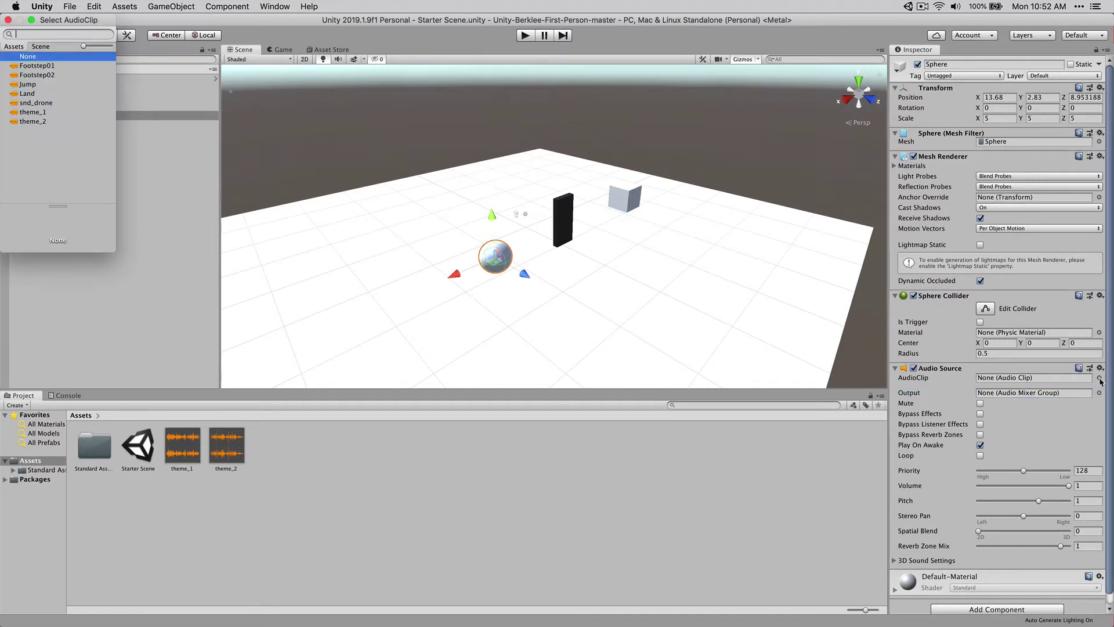
pyautogui.doubleClick(33, 122)
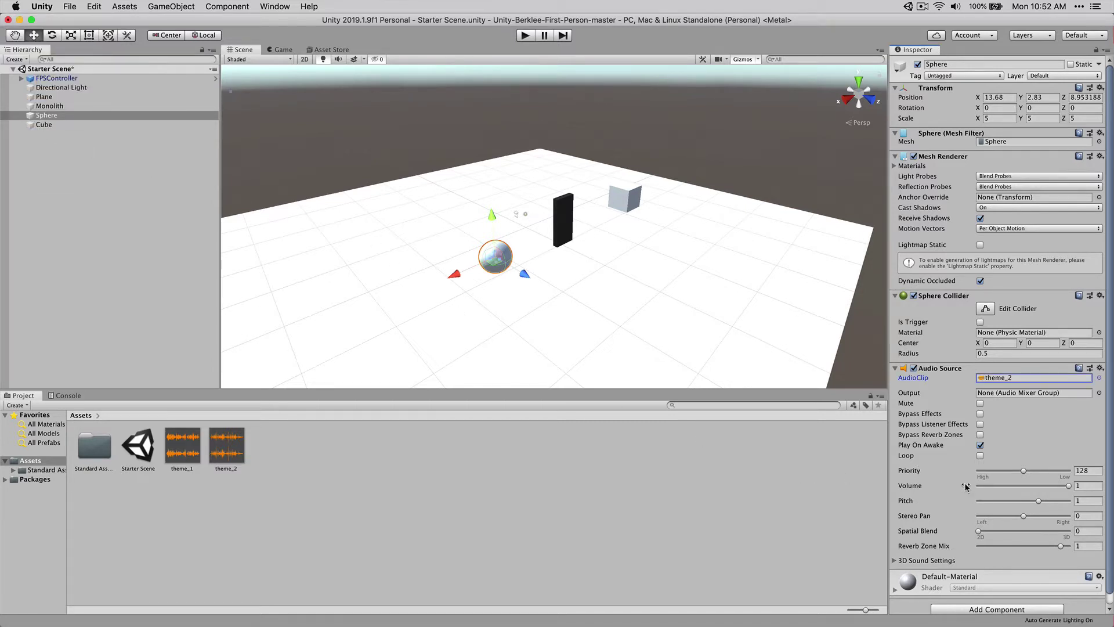
pyautogui.moveTo(980, 530); pyautogui.dragTo(1097, 538)
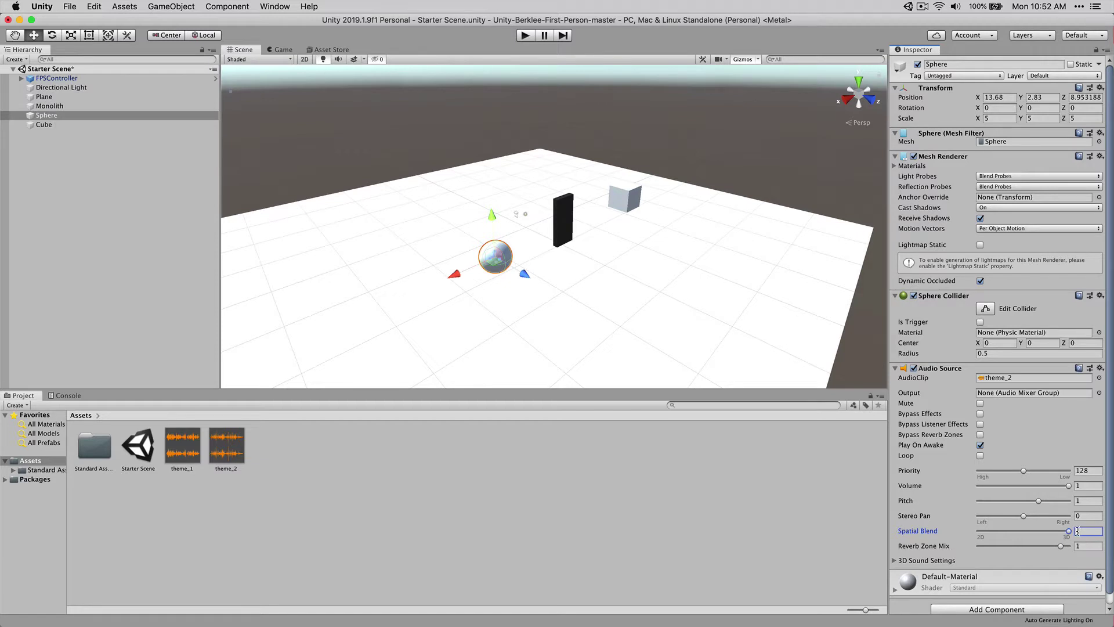
# Step: Play-test the scene, walking between the sphere and the cube to compare their spatial audio, and stop play mode
pyautogui.click(525, 35)
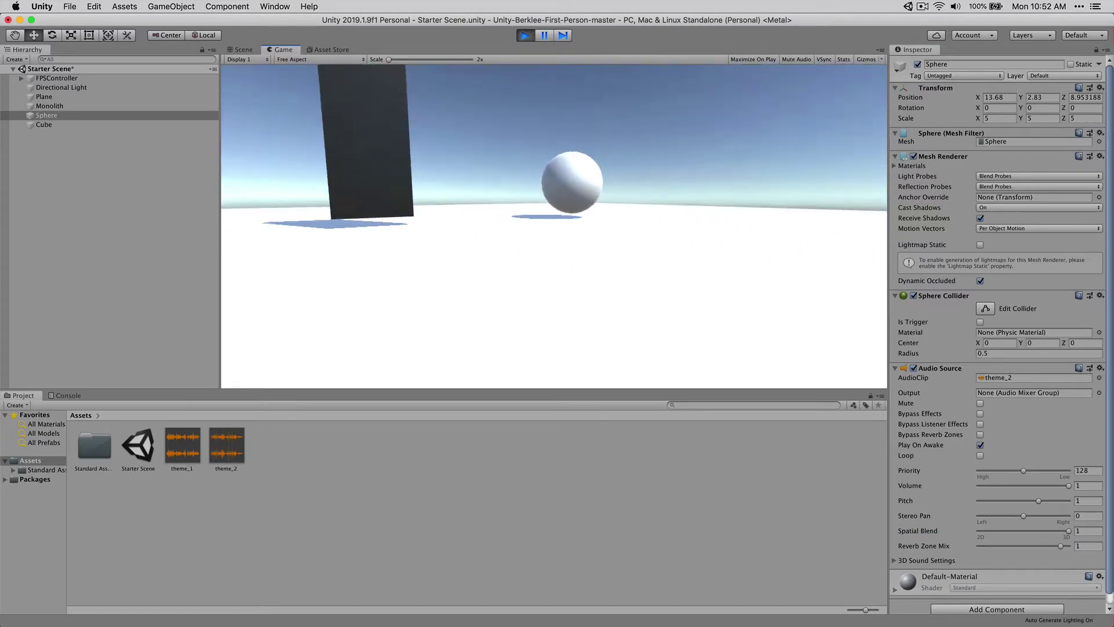
pyautogui.press('w')
pyautogui.press('w')
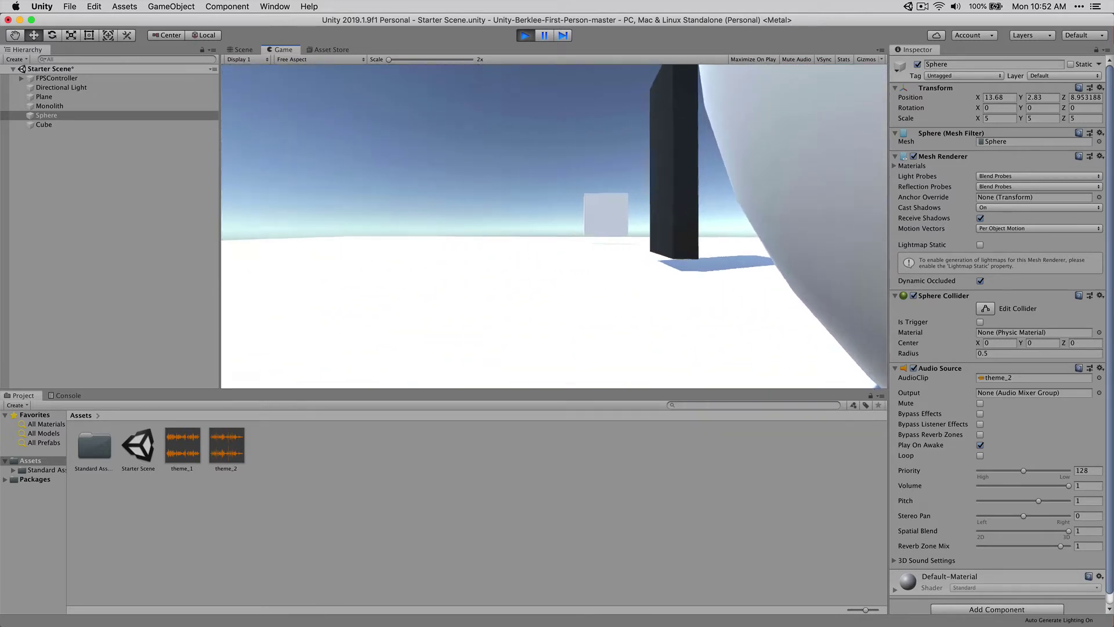
pyautogui.press('w')
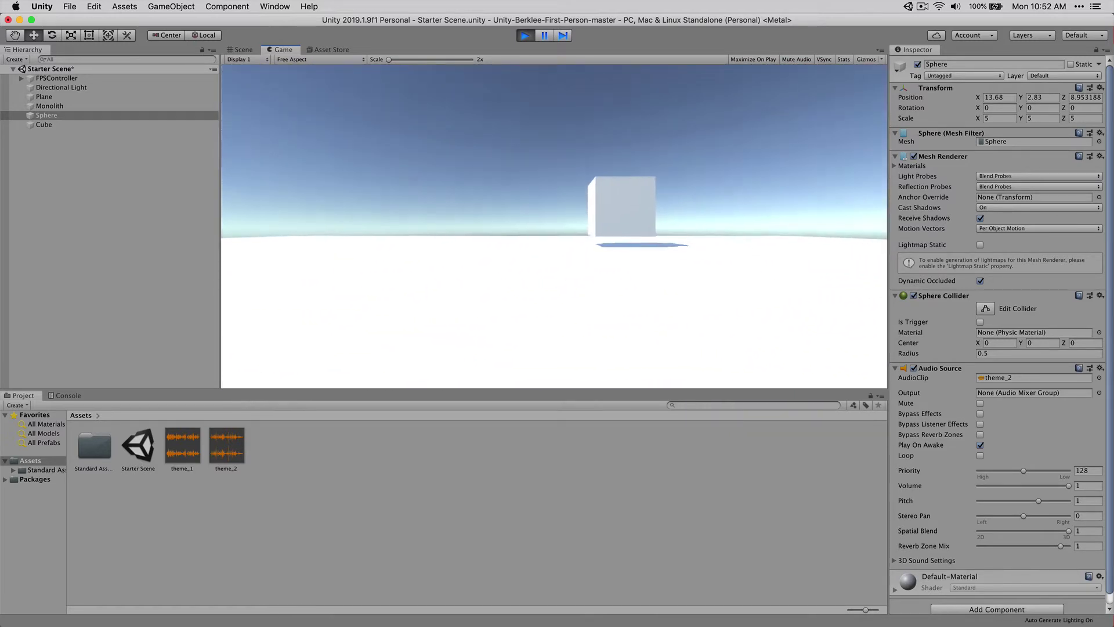
pyautogui.press('w')
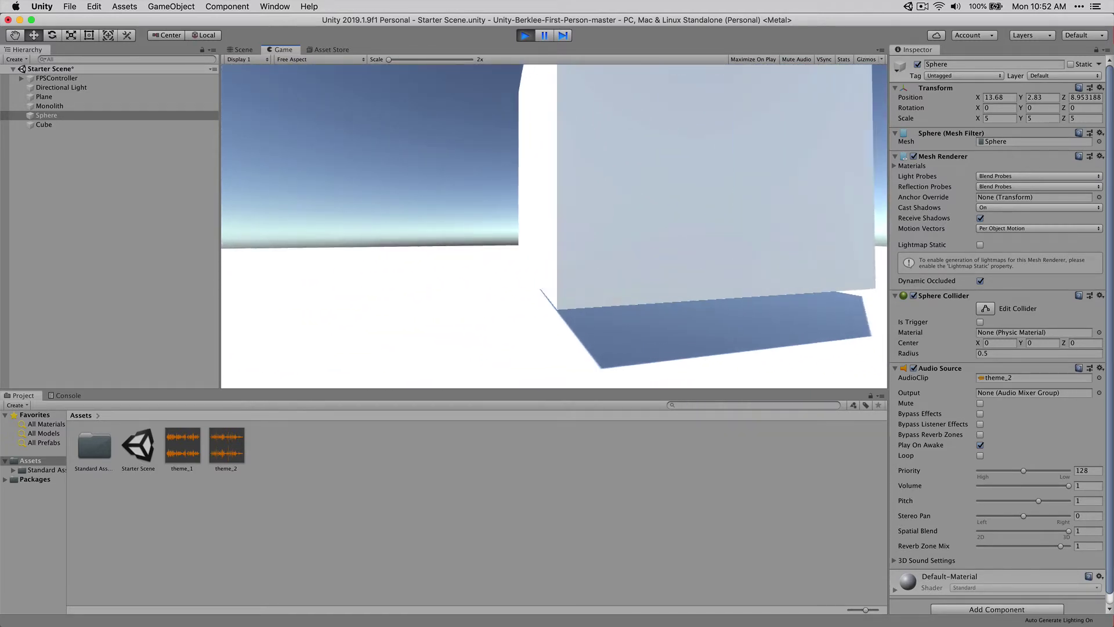
pyautogui.press('s')
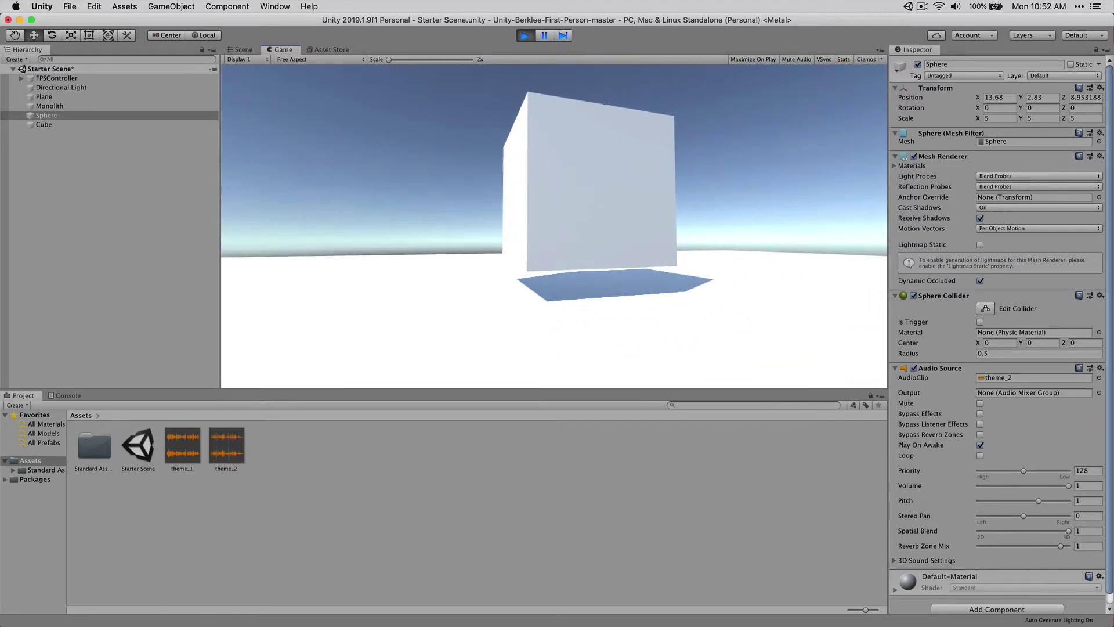
pyautogui.press('Escape')
pyautogui.click(525, 36)
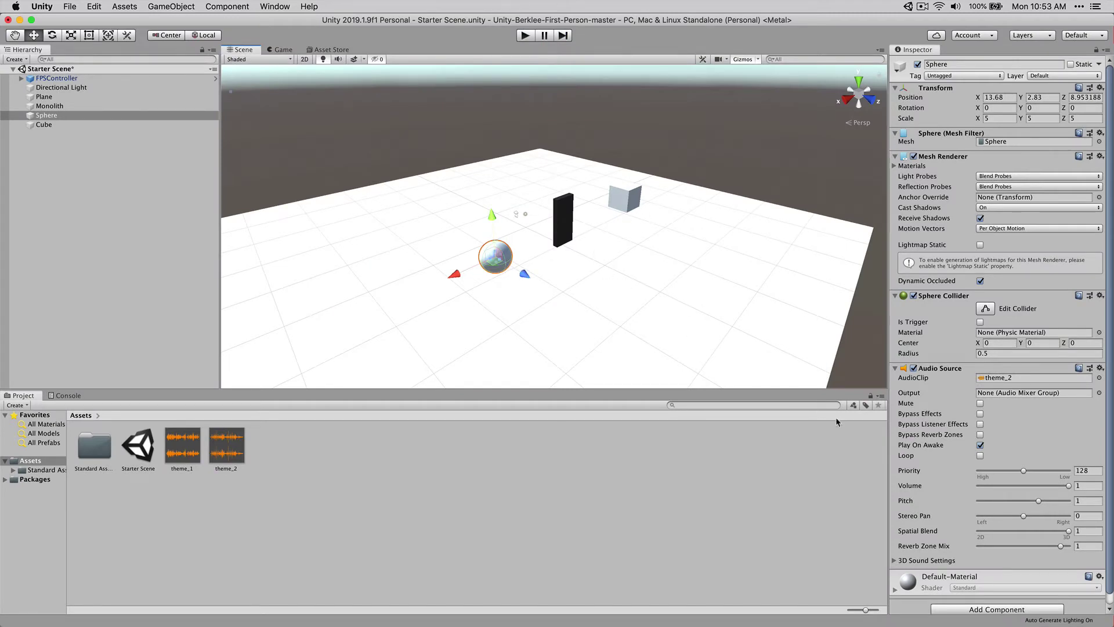
# Step: In the sphere's Audio Source 3D Sound Settings, set Max Distance to 10 and Volume Rolloff to Linear Rolloff
pyautogui.scroll(-2, 1031, 489)
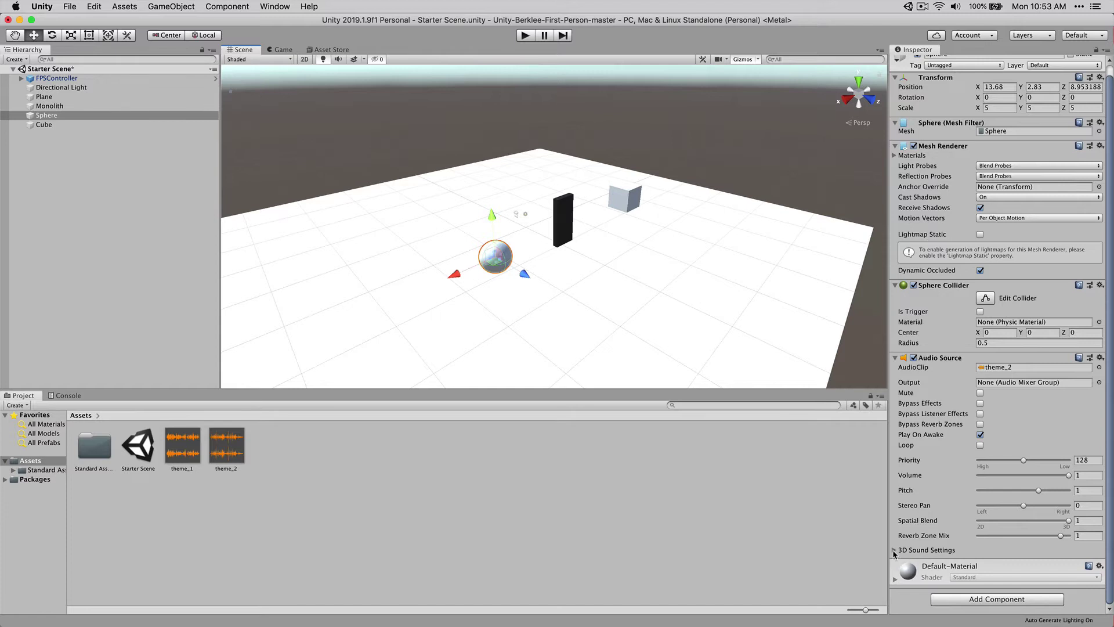
pyautogui.click(929, 549)
pyautogui.scroll(-3, 967, 527)
pyautogui.scroll(-10, 968, 530)
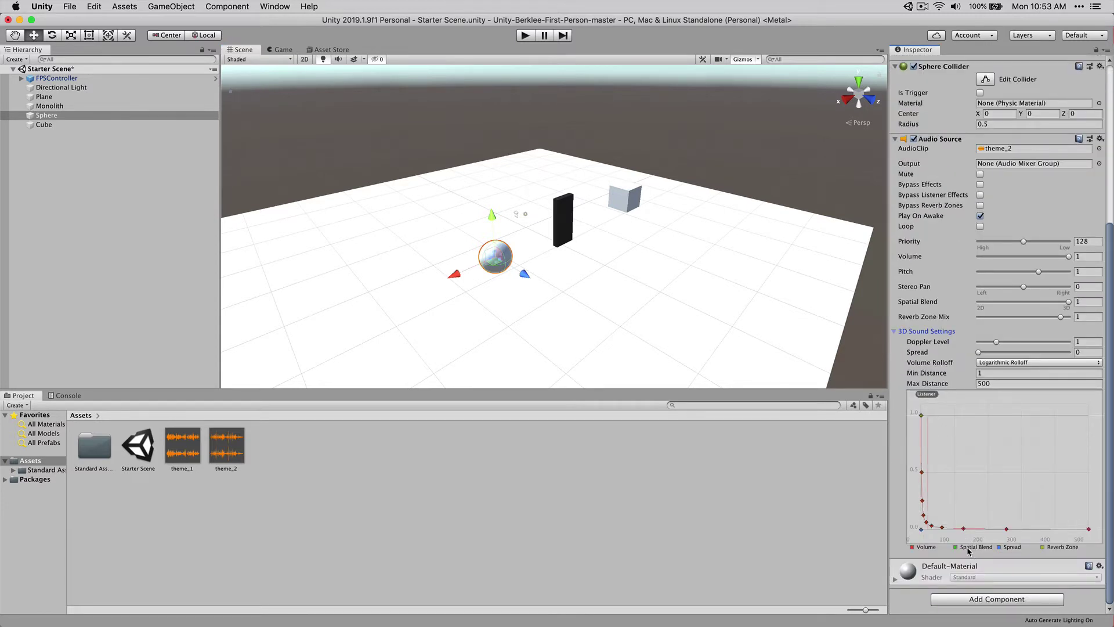
pyautogui.click(986, 384)
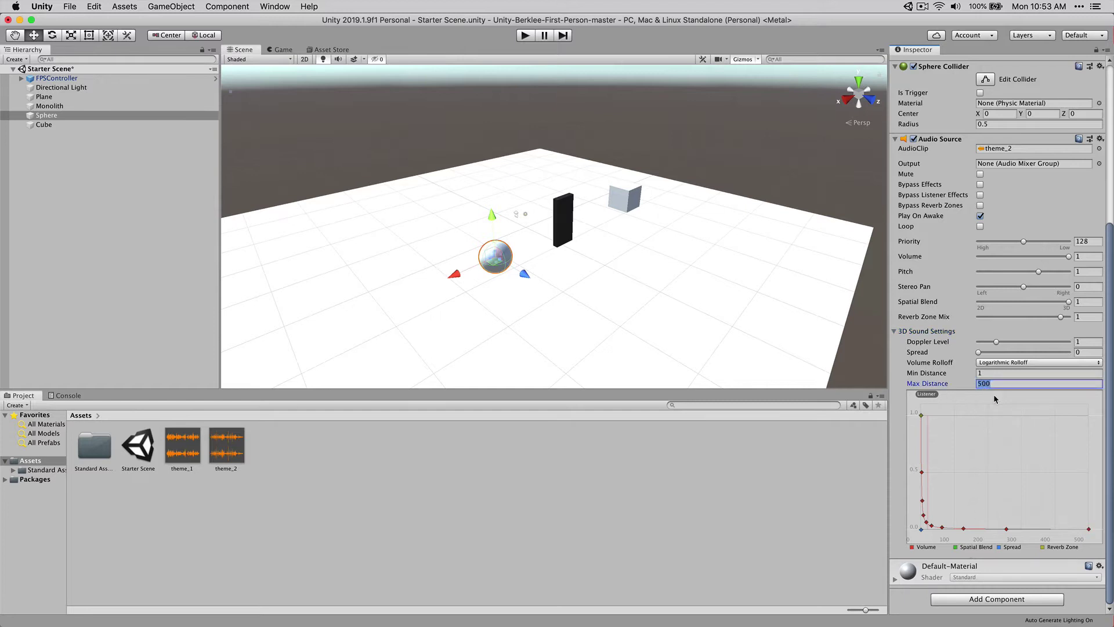
pyautogui.write('10')
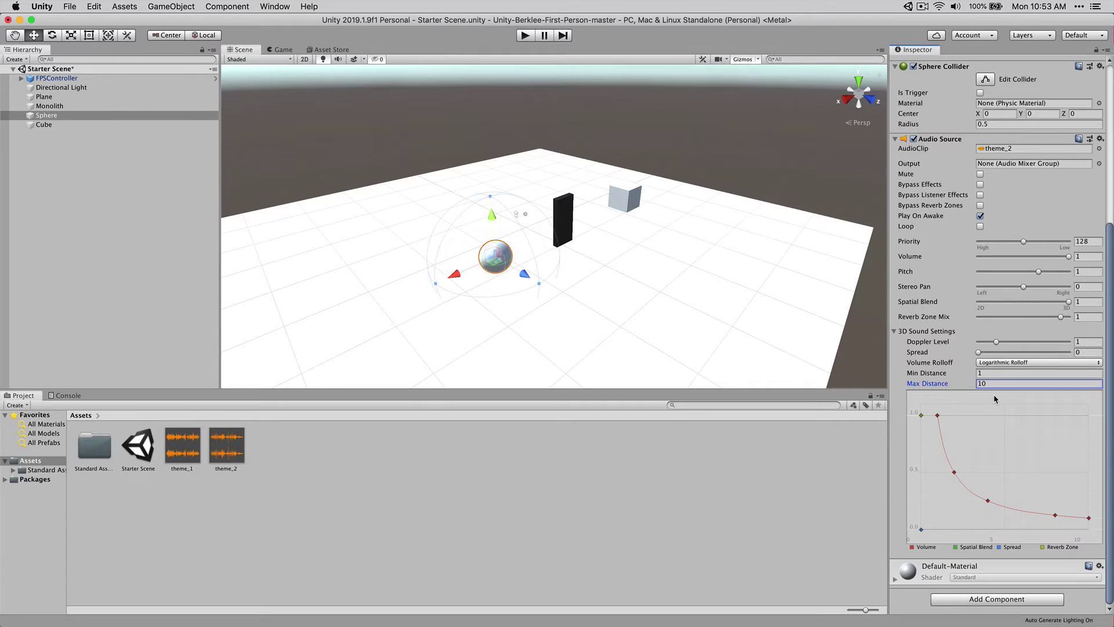
pyautogui.click(1003, 365)
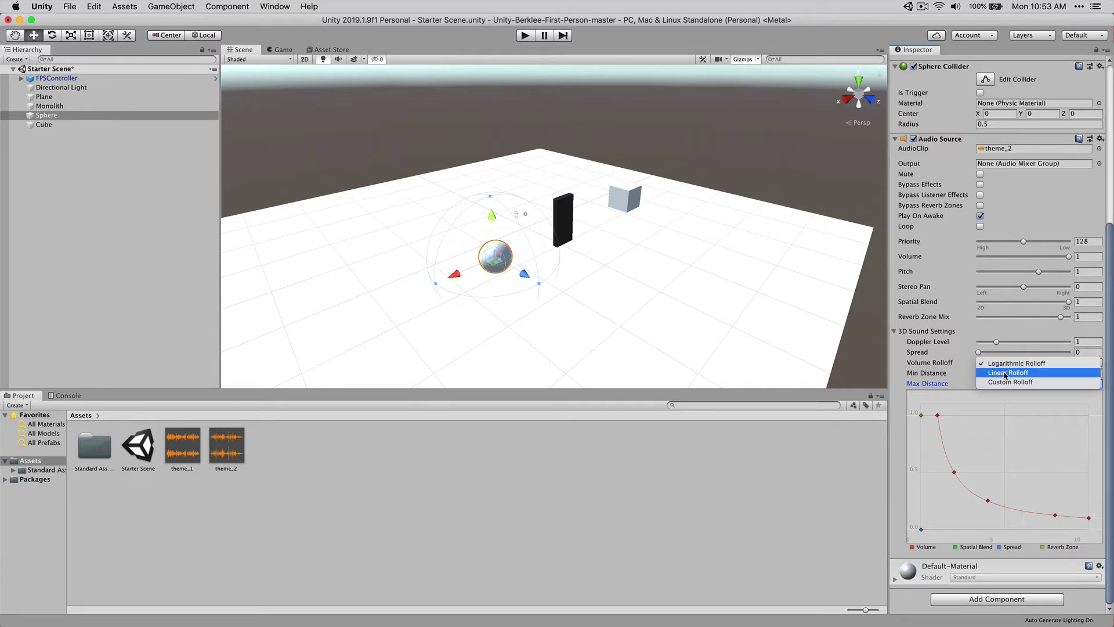
pyautogui.click(1003, 372)
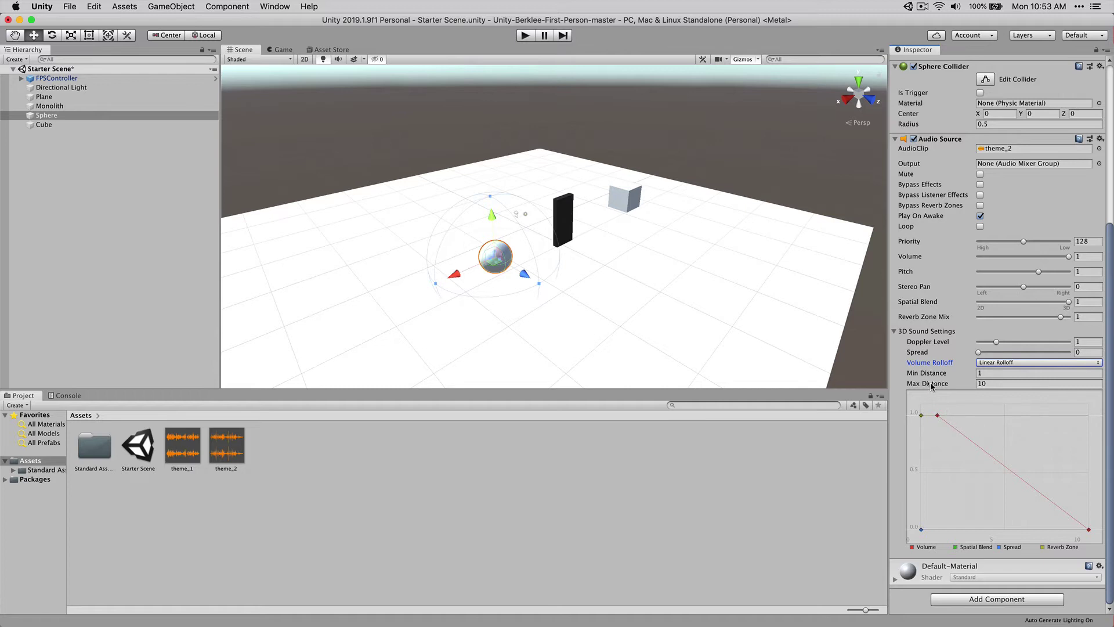
pyautogui.moveTo(931, 385)
# Step: Give the cube's Audio Source a Max Distance of 10 and a Linear Rolloff for its volume
pyautogui.click(626, 197)
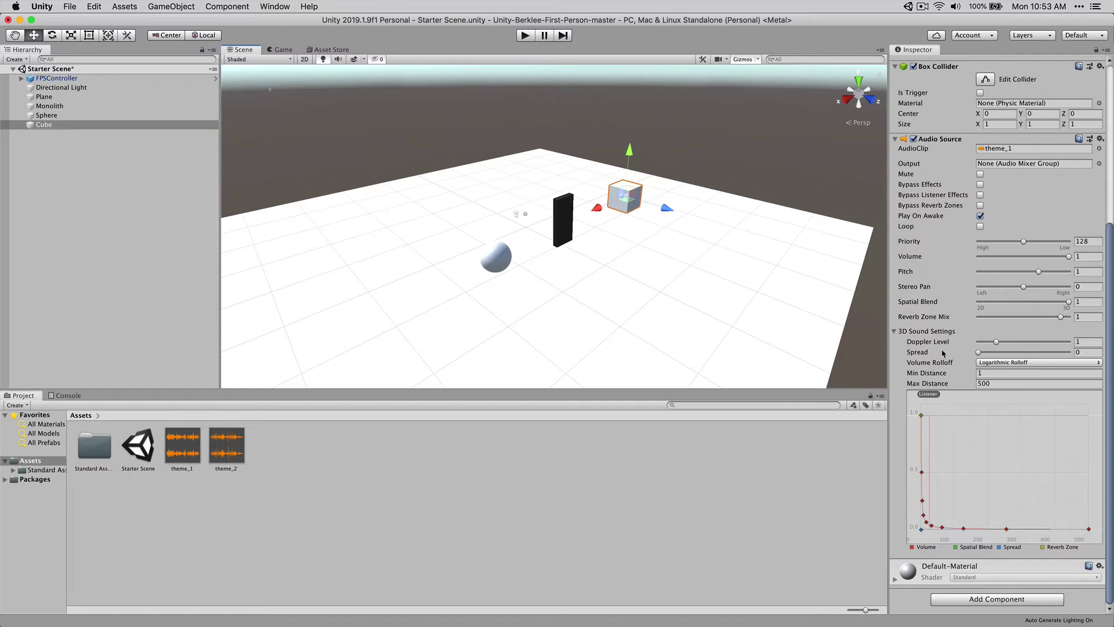
pyautogui.click(993, 382)
pyautogui.write('10')
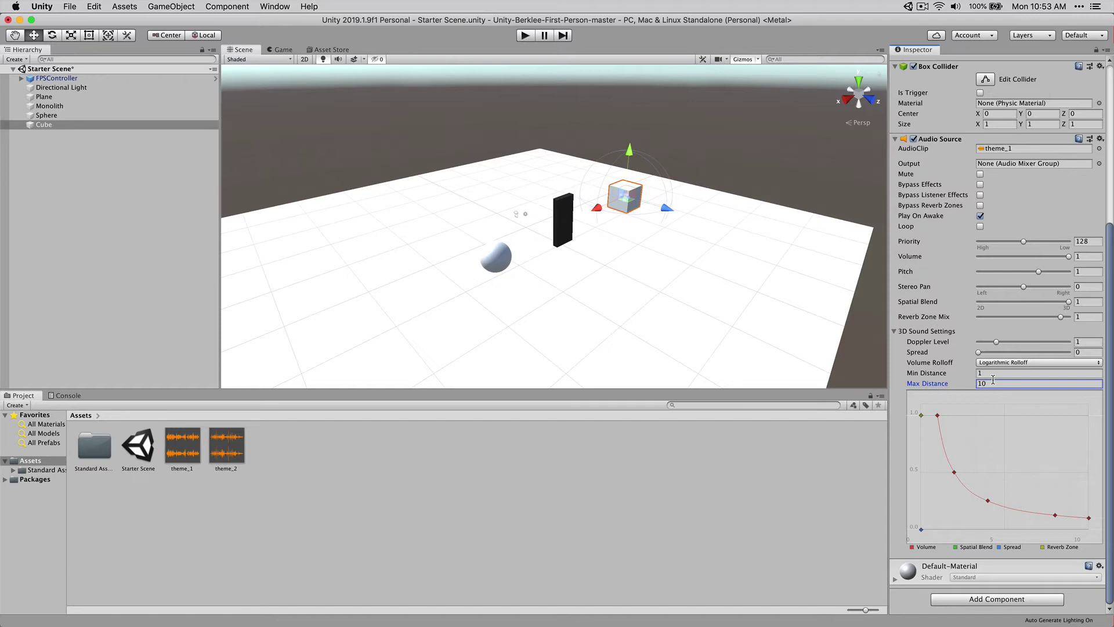
pyautogui.click(988, 362)
pyautogui.click(991, 374)
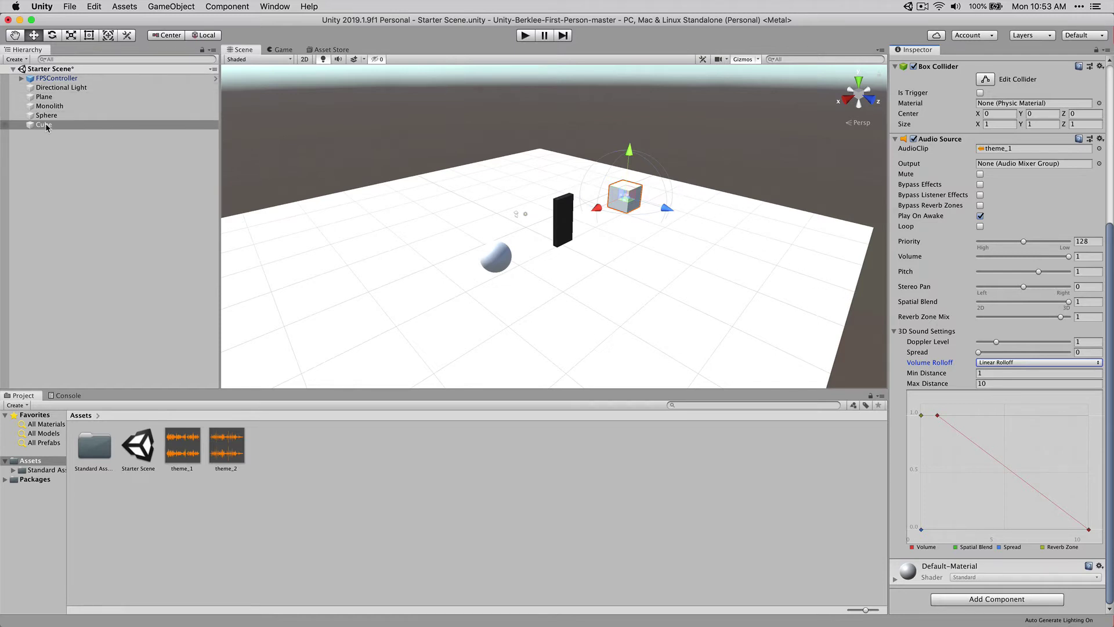
# Step: Play-test the scene, walking toward and away from the cube while watching the listener marker on its rolloff graph, and stop play mode
pyautogui.click(525, 35)
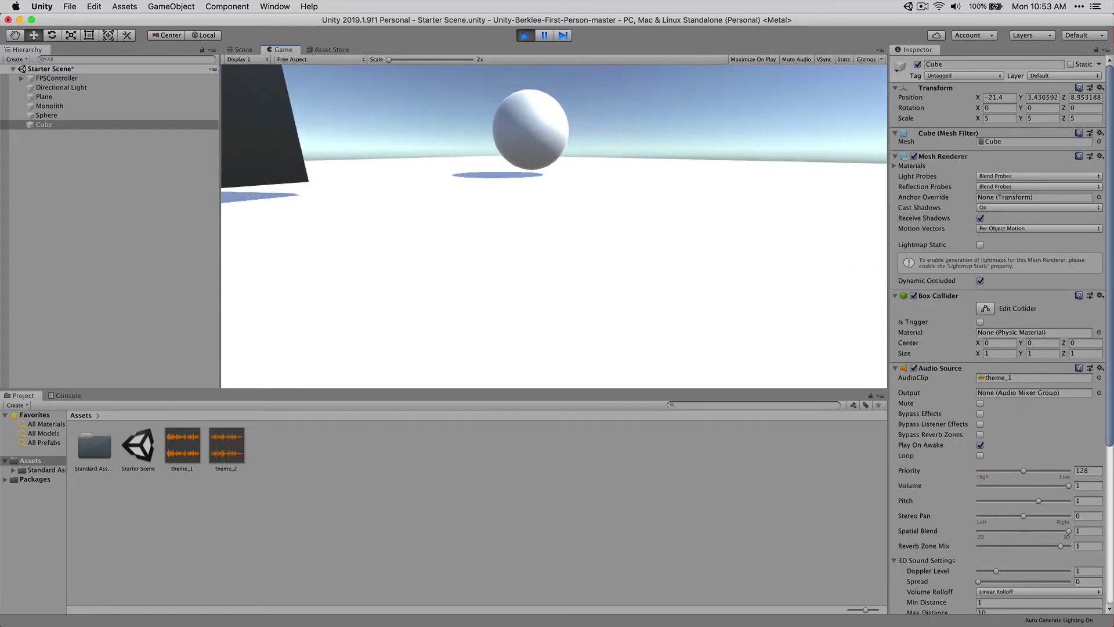
pyautogui.scroll(-1, 998, 376)
pyautogui.scroll(-10, 999, 376)
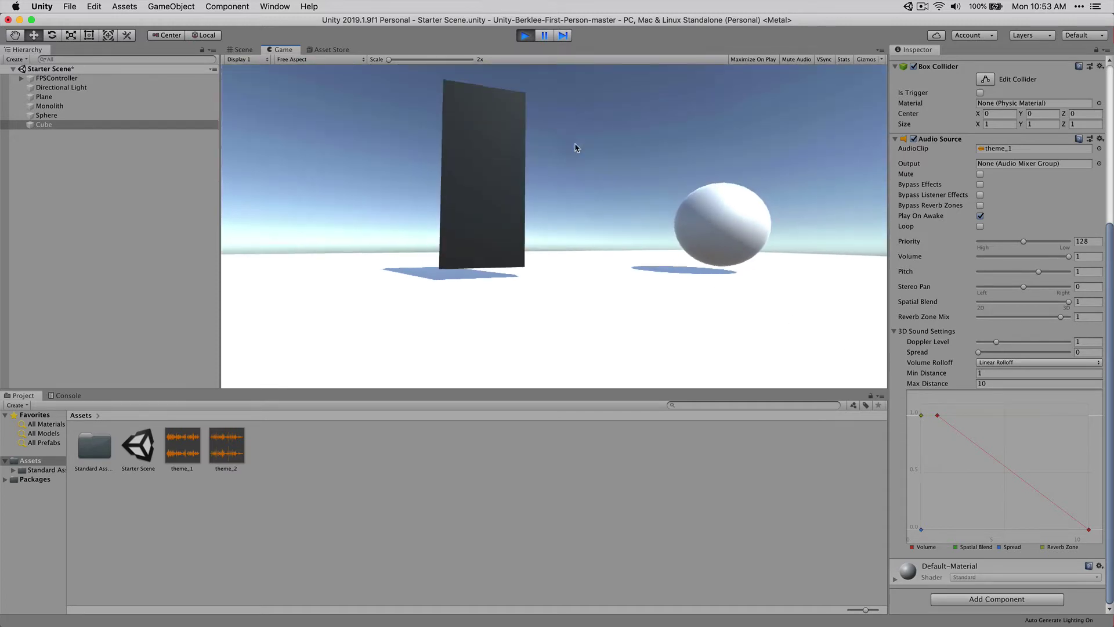
pyautogui.press('w')
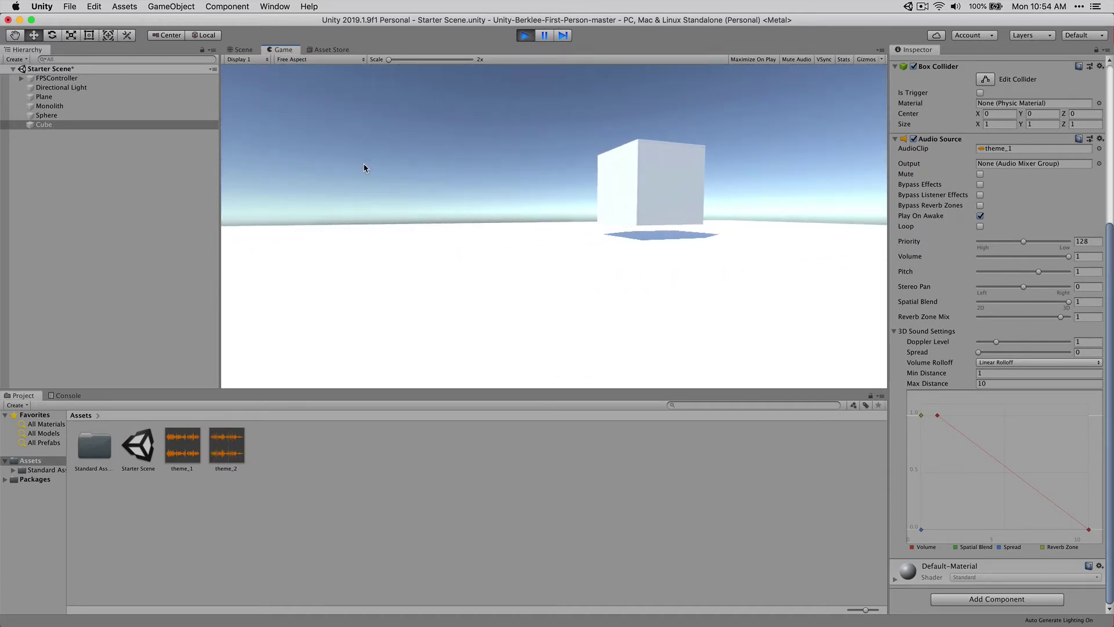
pyautogui.press('w')
pyautogui.press('w')
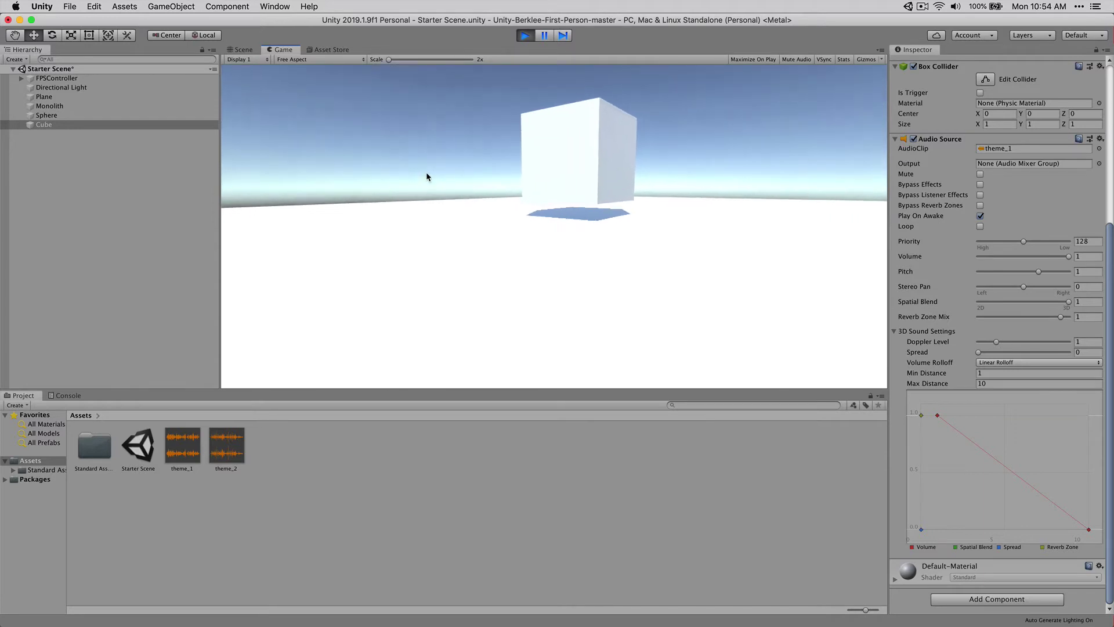
pyautogui.press('a')
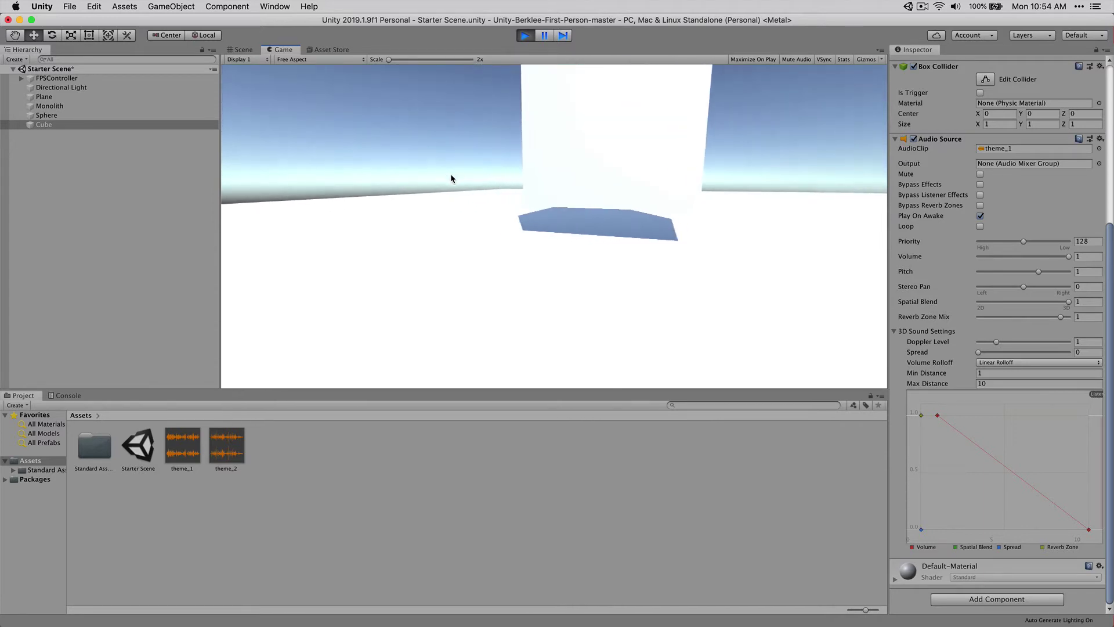
pyautogui.press('w')
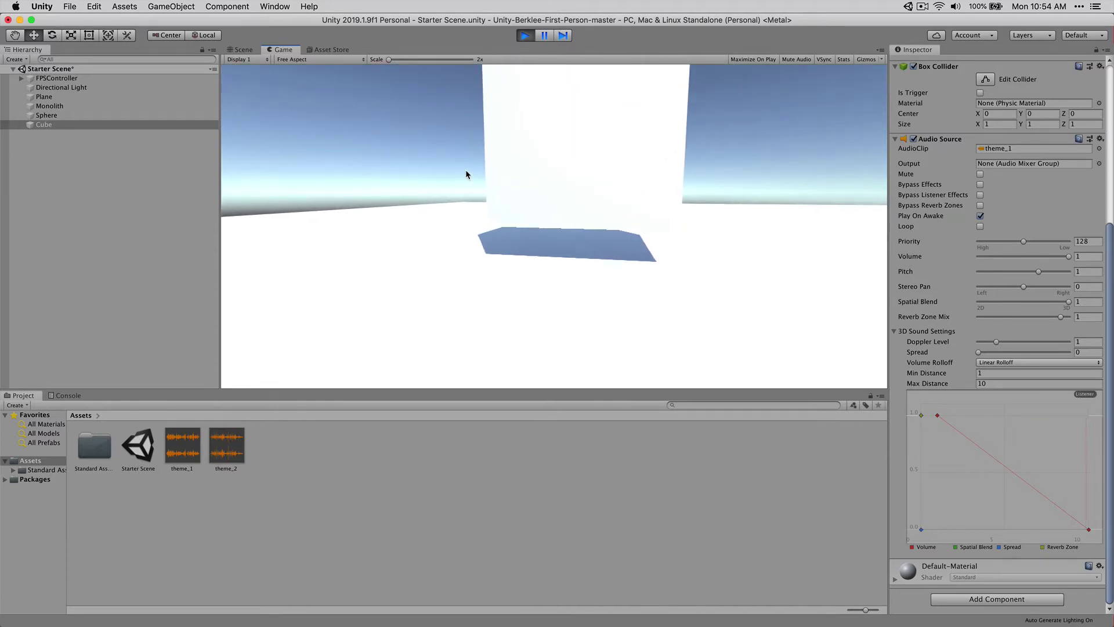
pyautogui.press('s')
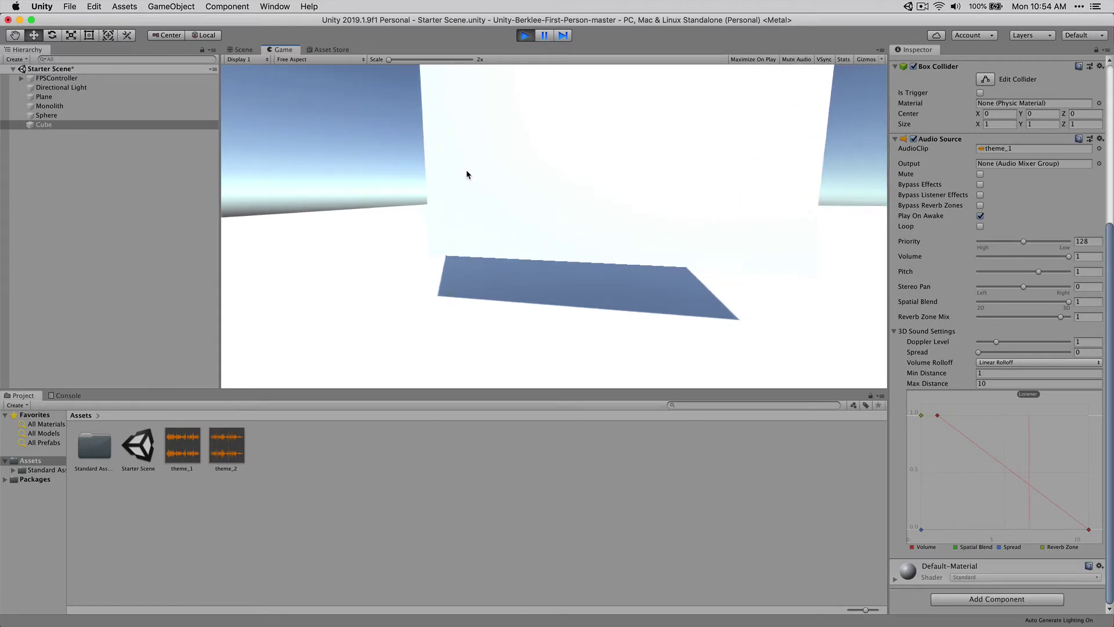
pyautogui.press('w')
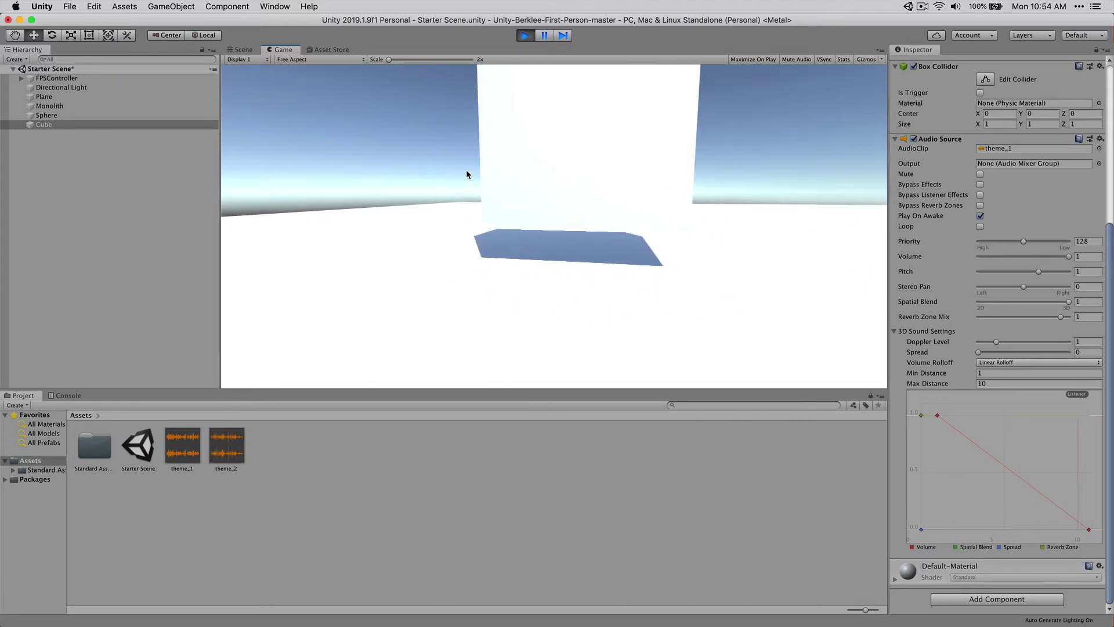
pyautogui.press('s')
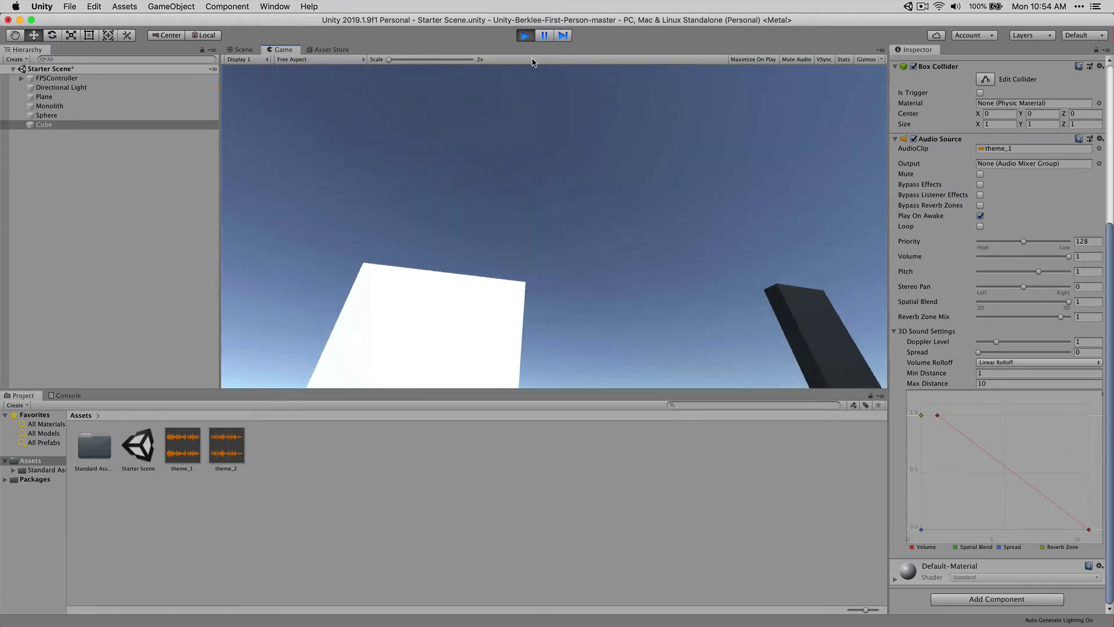
pyautogui.click(524, 36)
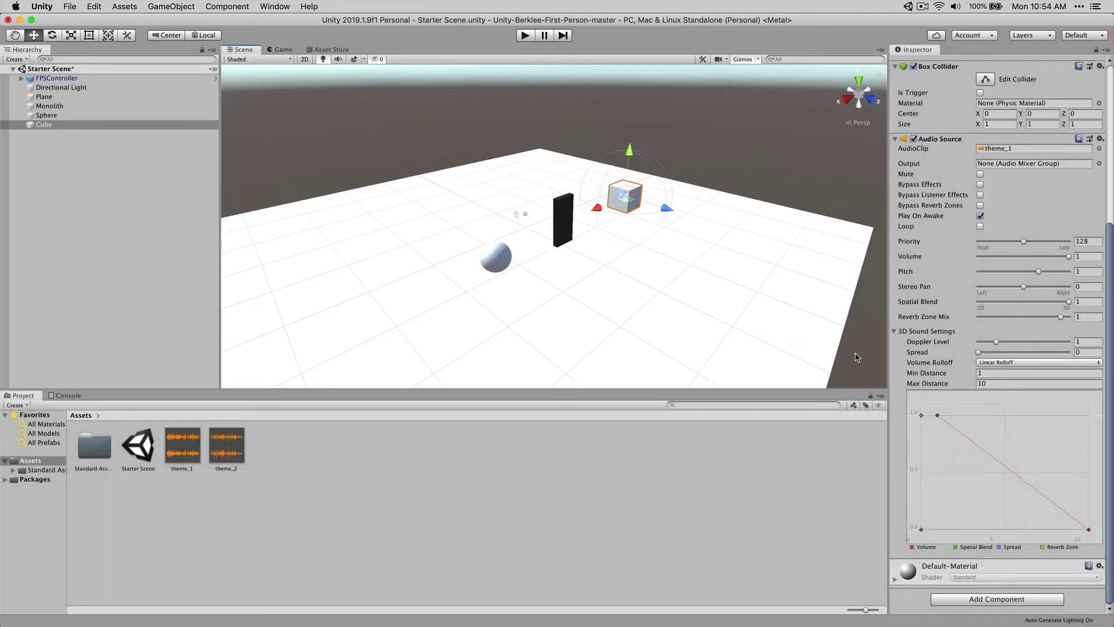
# Step: Set the Doppler Level to 0 on the Audio Sources of both the cube and the sphere
pyautogui.click(1085, 342)
pyautogui.write('0')
pyautogui.click(61, 117)
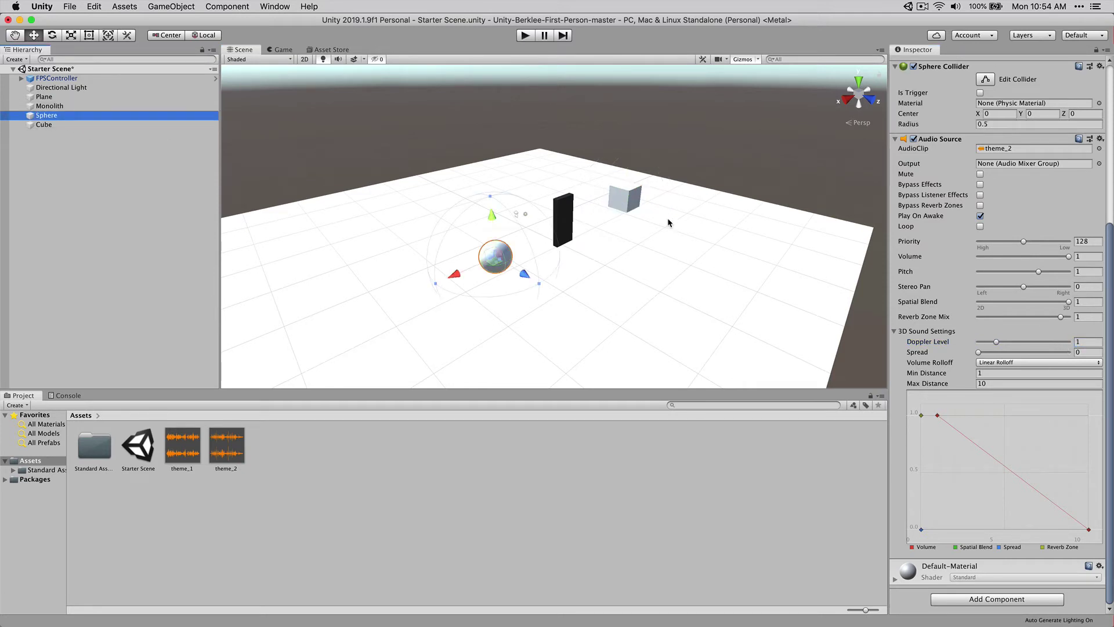
pyautogui.click(1090, 343)
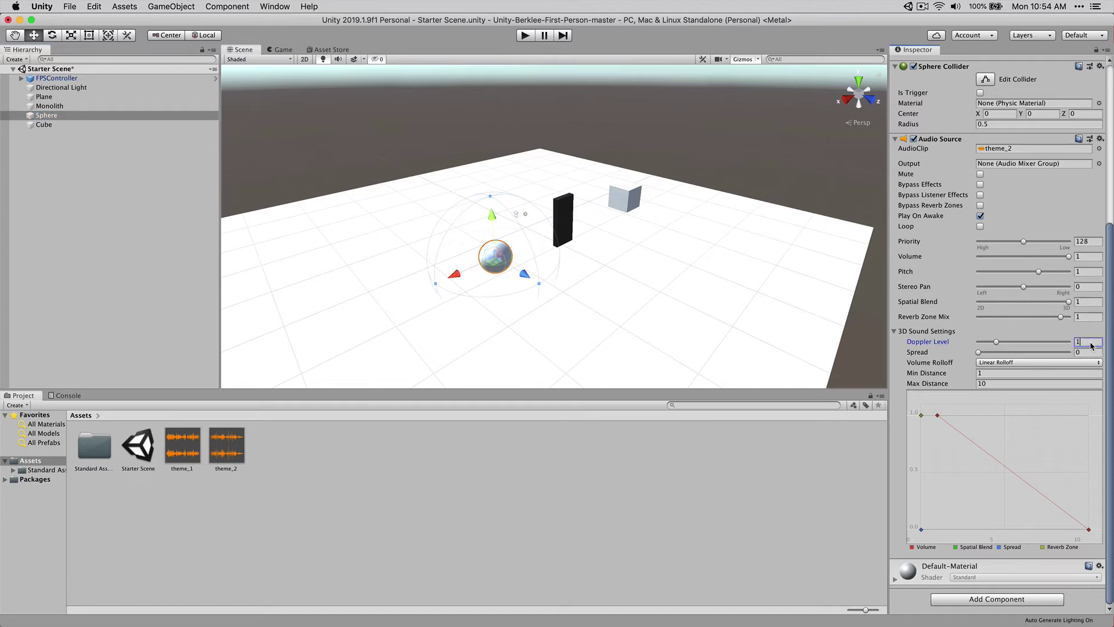
pyautogui.write('0')
# Step: Play-test the scene without Doppler, walking past the cube and then around the sphere, and stop play mode
pyautogui.click(631, 196)
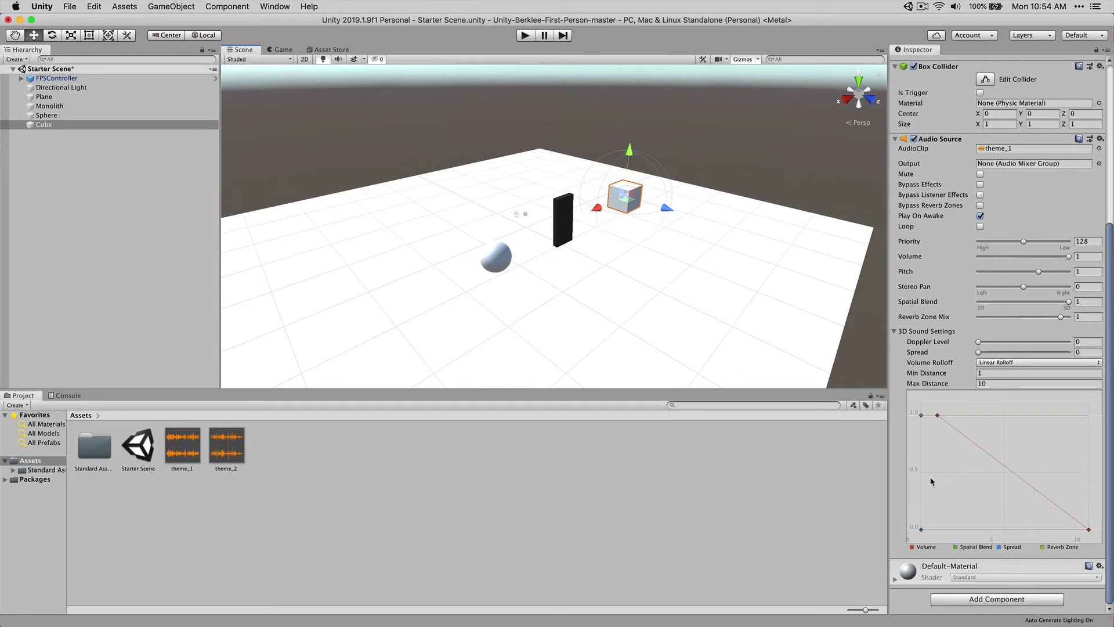
pyautogui.click(523, 36)
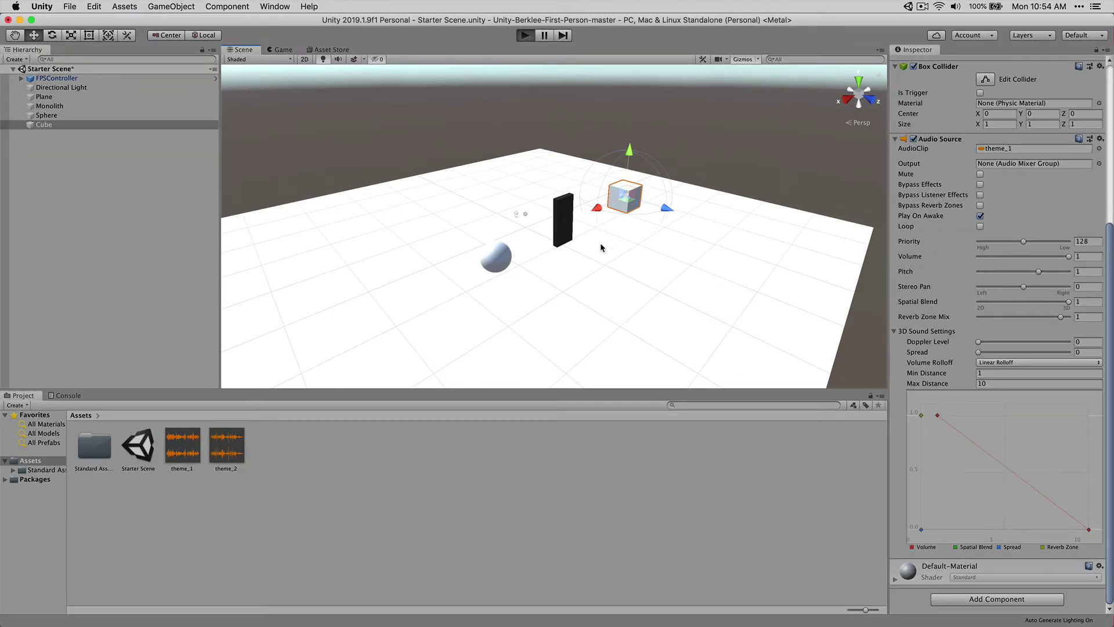
pyautogui.press('w')
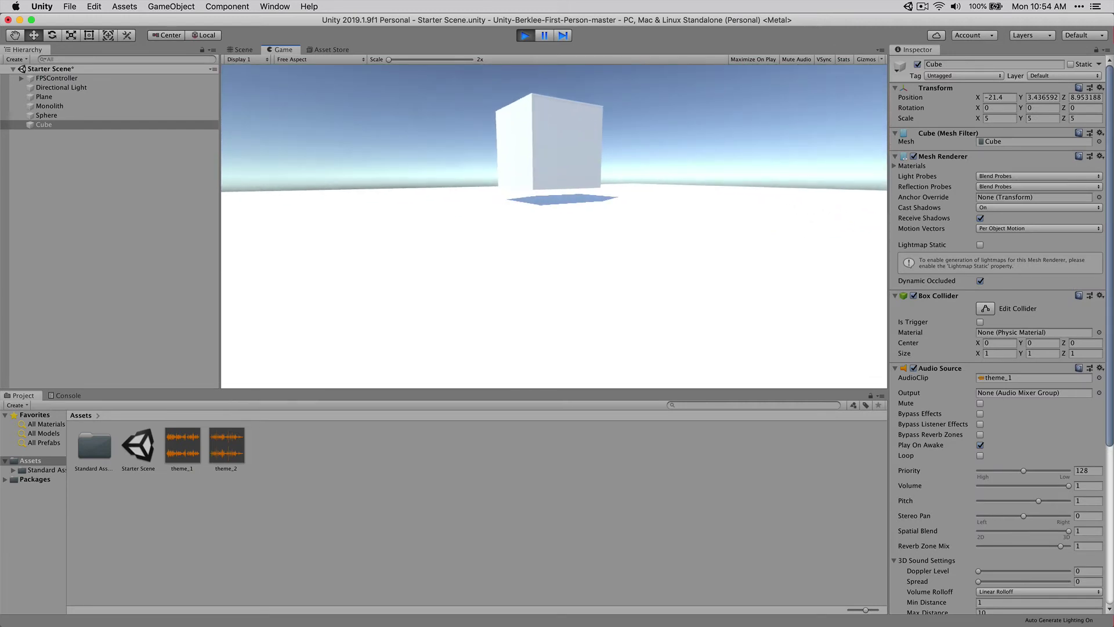
pyautogui.press('w')
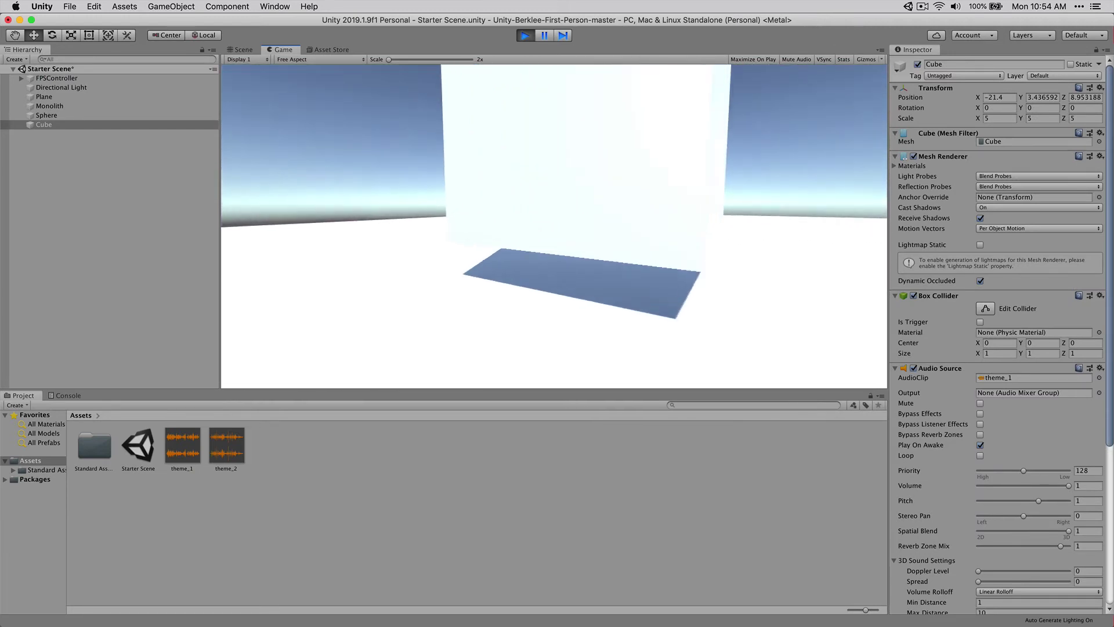
pyautogui.press('w')
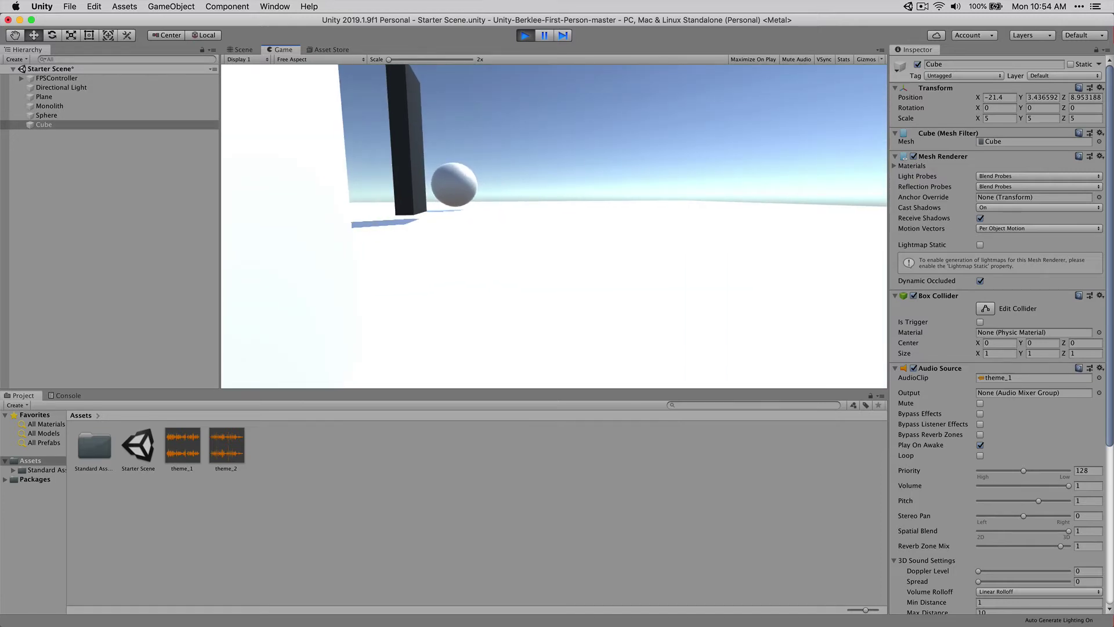
pyautogui.press('w')
pyautogui.press('w')
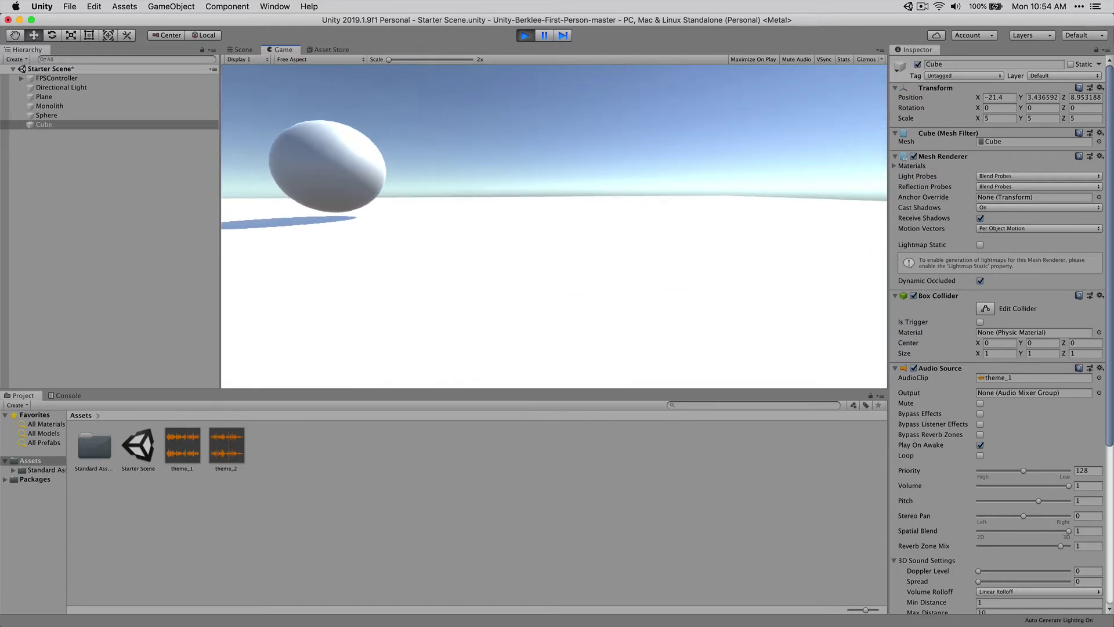
pyautogui.press('w')
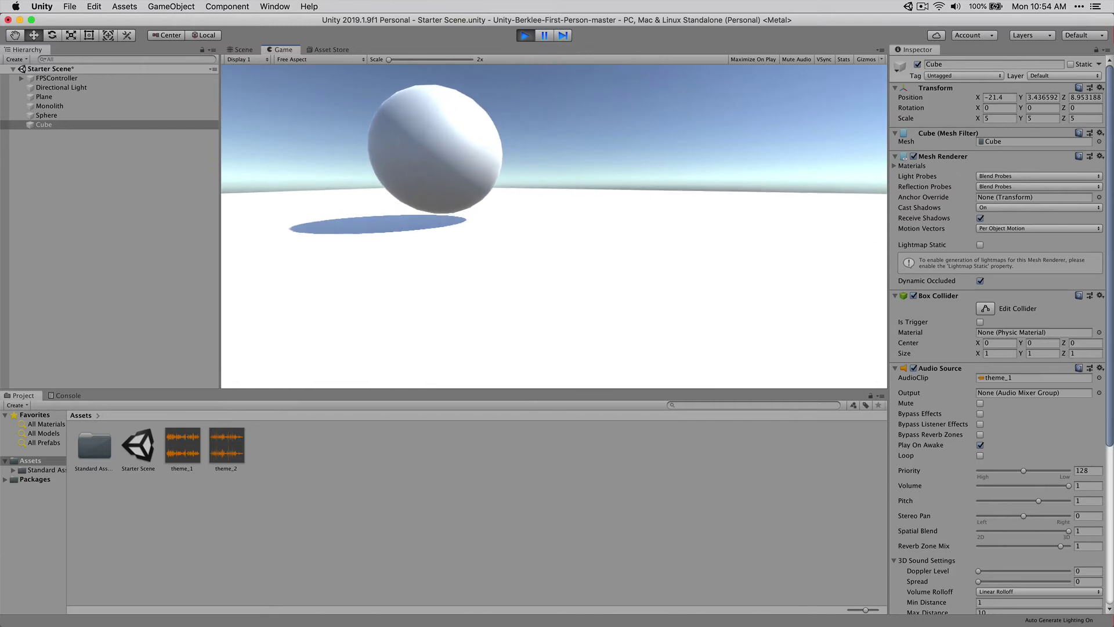
pyautogui.press('w')
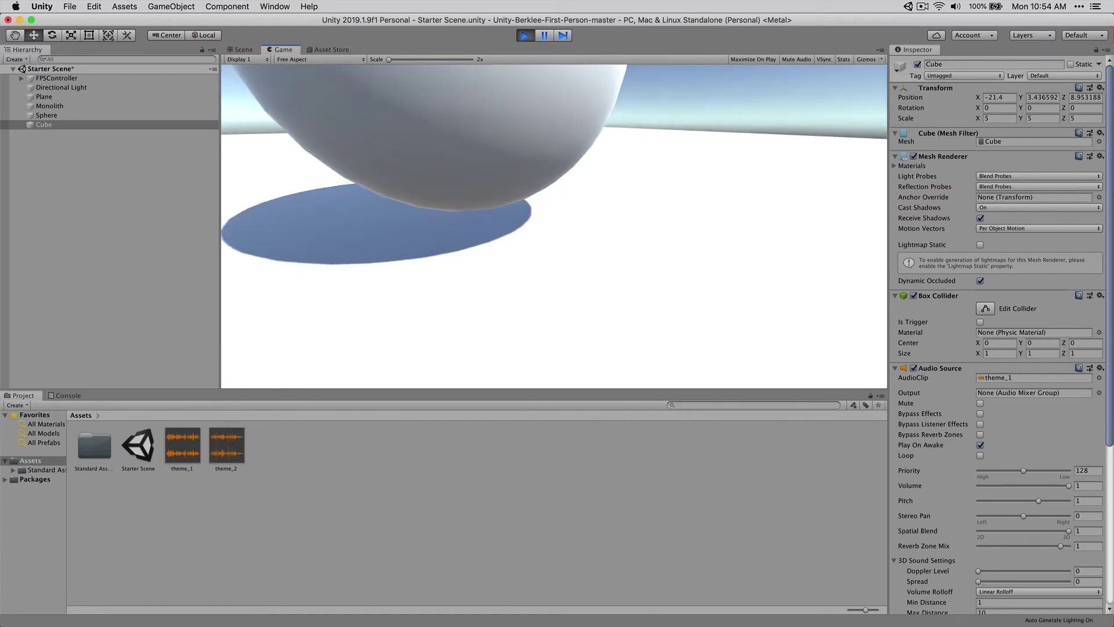
pyautogui.press('s')
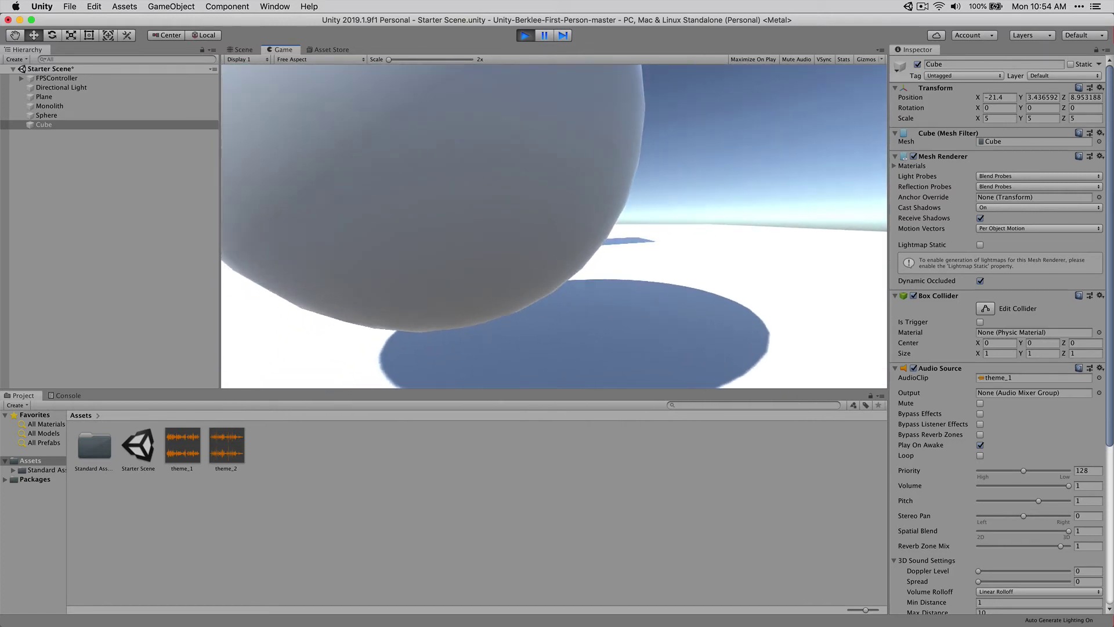
pyautogui.press('s')
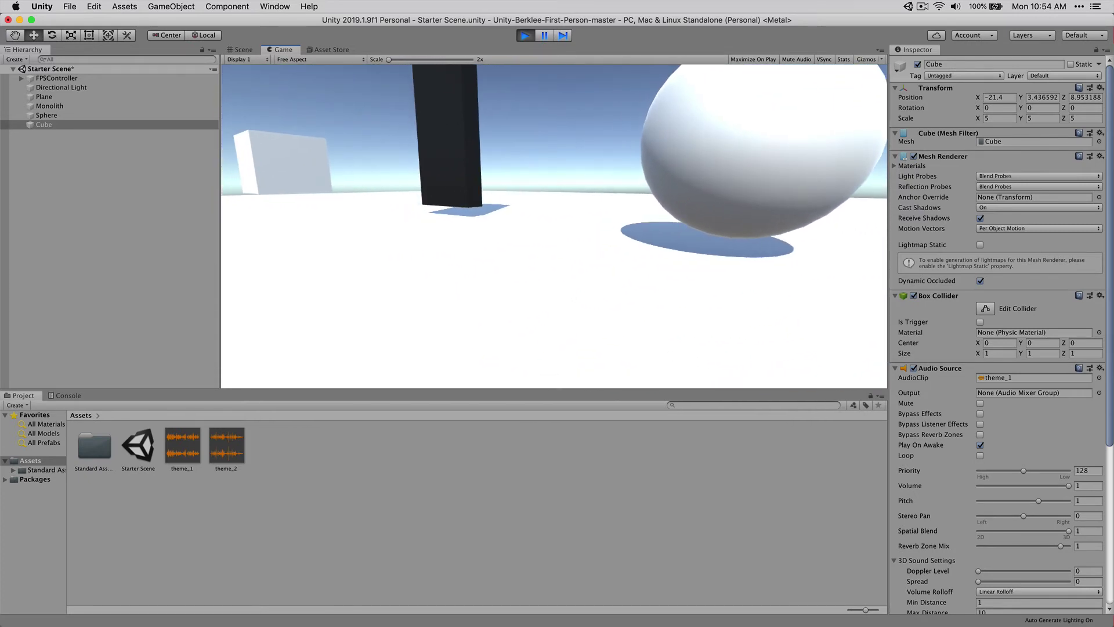
pyautogui.press('Escape')
pyautogui.click(525, 37)
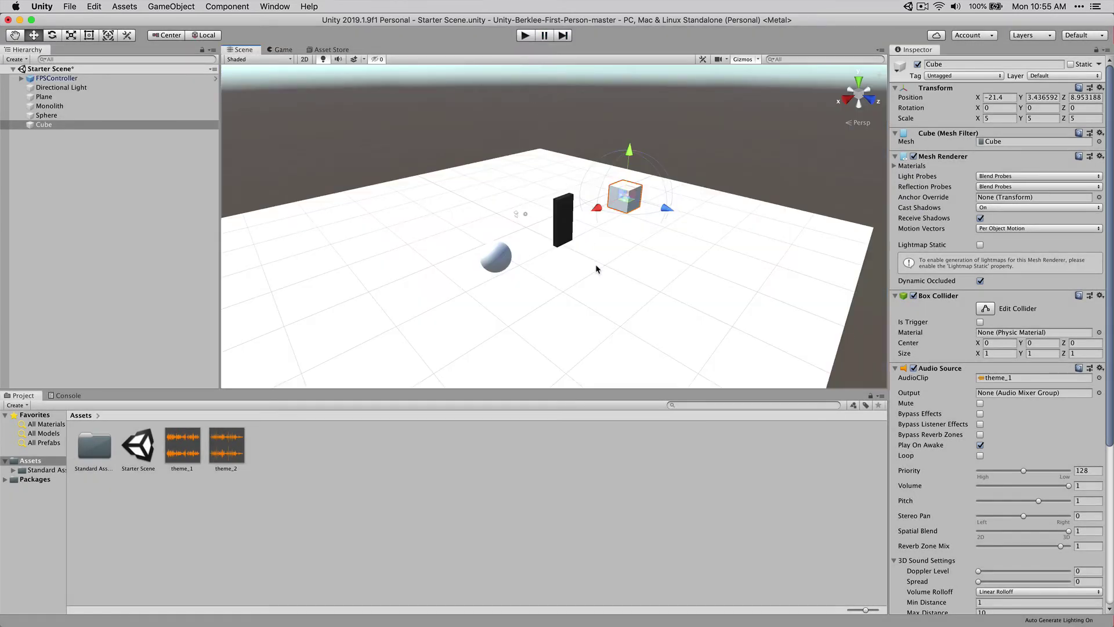
# Step: Space the sound objects farther apart by moving the sphere to X 24 and the cube away from the monolith in the opposite direction
pyautogui.click(503, 261)
pyautogui.moveTo(456, 279); pyautogui.dragTo(395, 307)
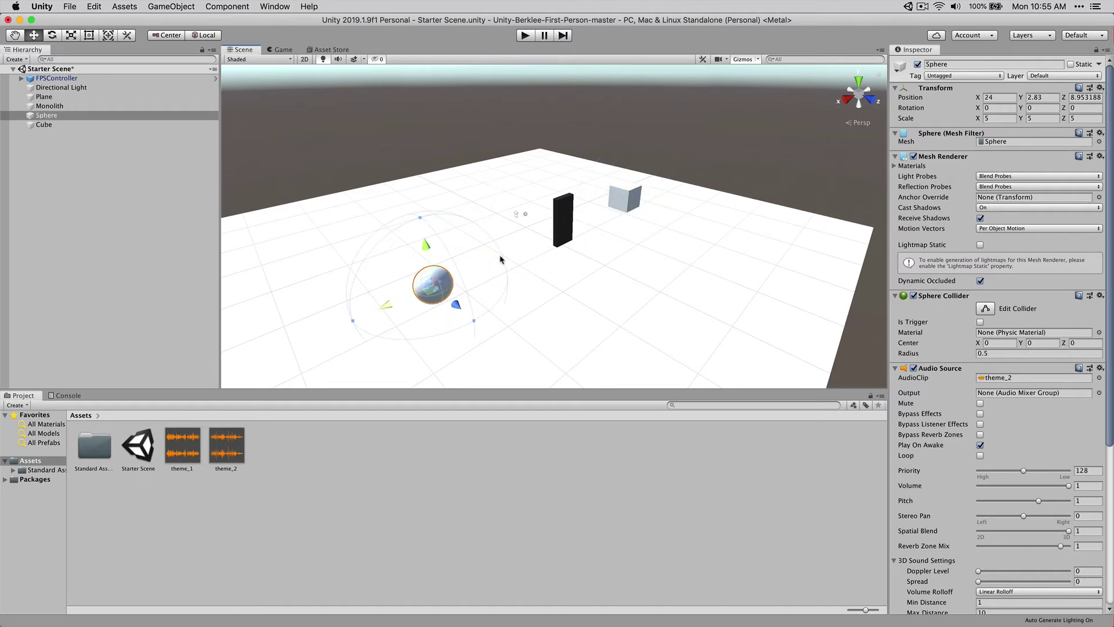
pyautogui.click(627, 204)
pyautogui.moveTo(627, 204); pyautogui.dragTo(649, 196)
pyautogui.click(629, 246)
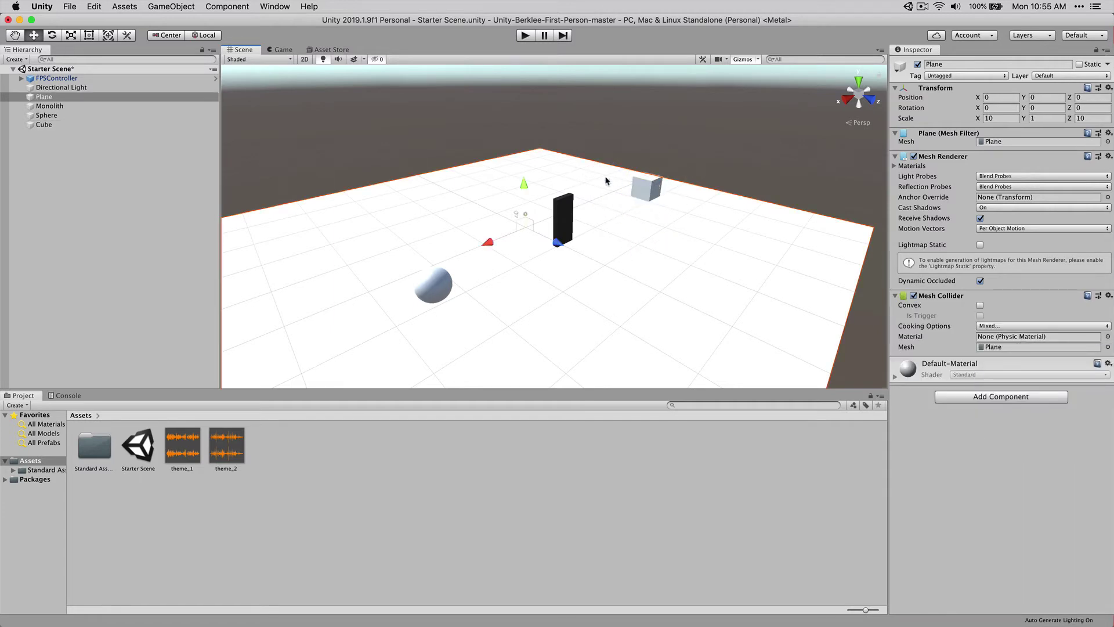
pyautogui.click(436, 285)
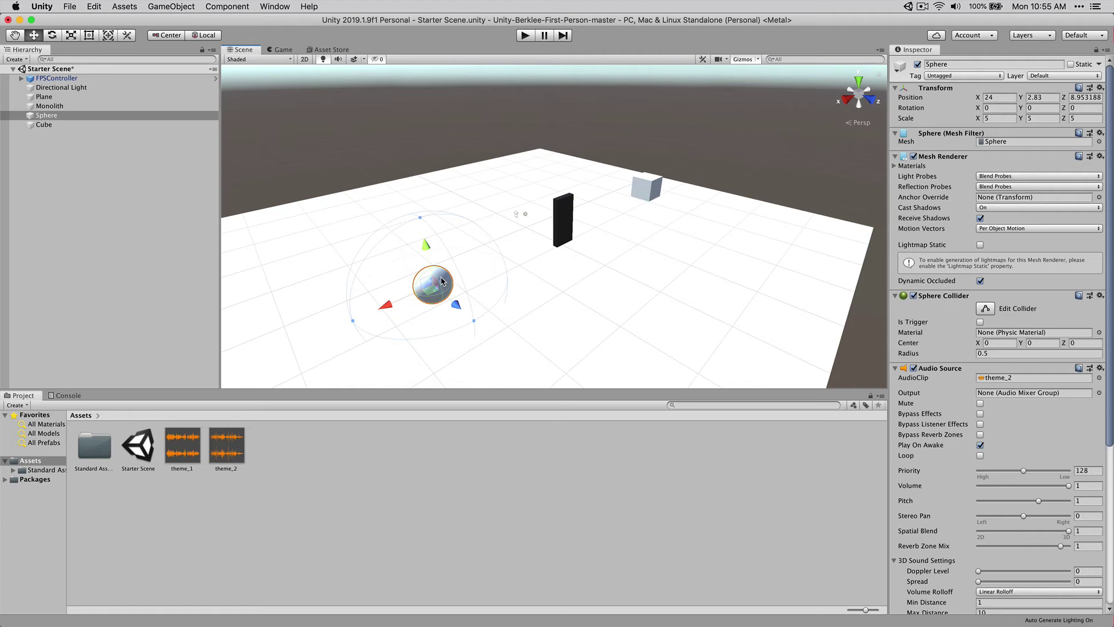
# Step: Examine the FPSController and its child character, along with the sphere and cube sound sources and their Audio Source settings
pyautogui.click(517, 215)
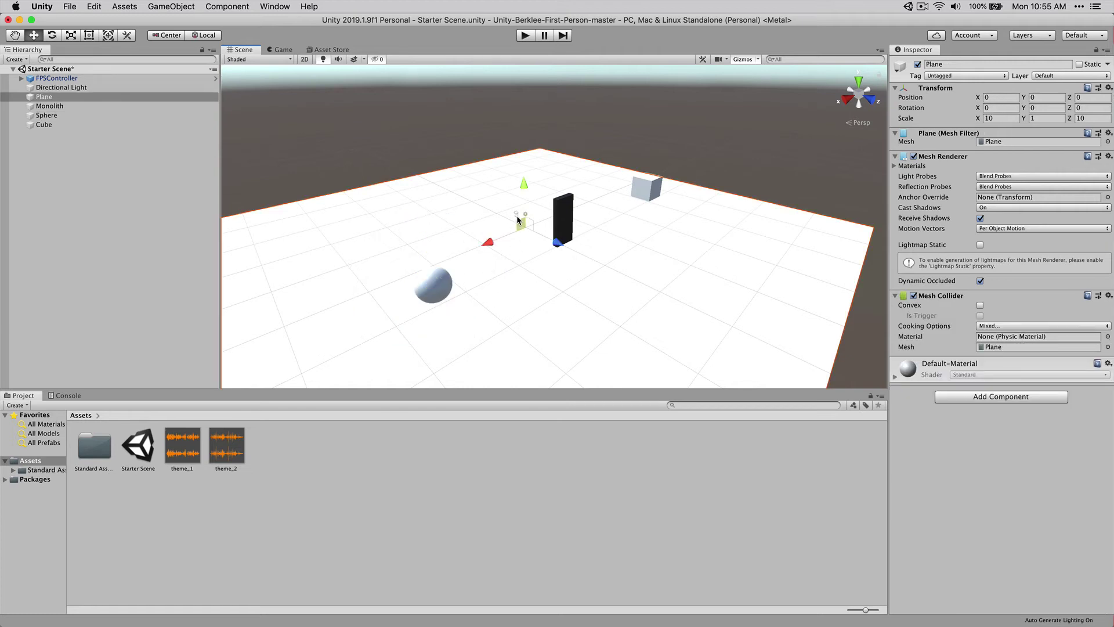
pyautogui.click(516, 215)
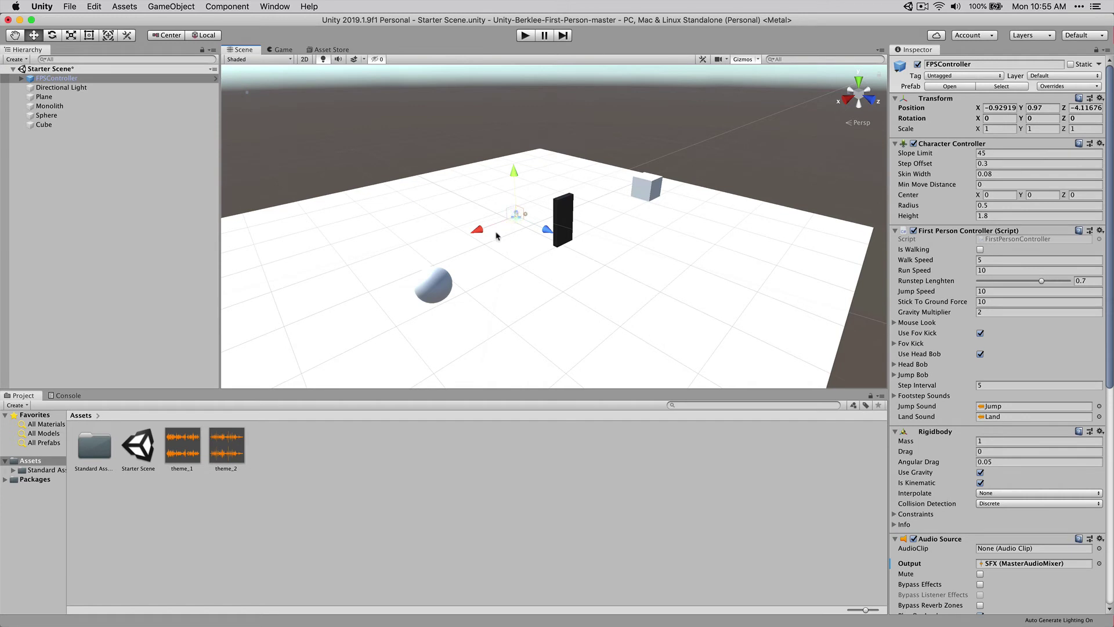
pyautogui.click(428, 283)
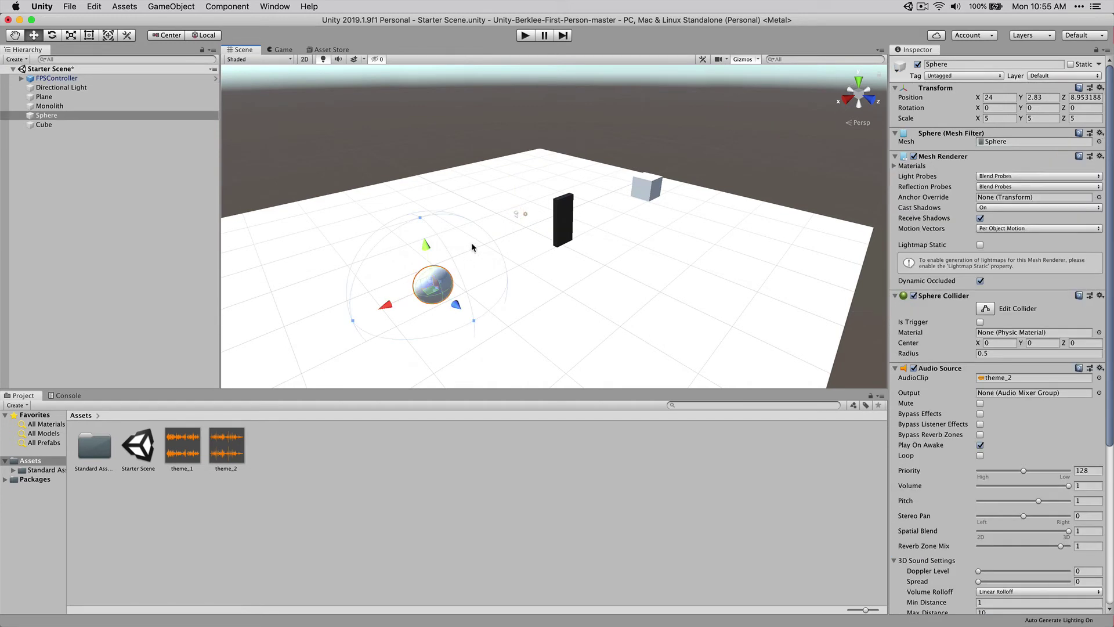
pyautogui.click(519, 217)
pyautogui.click(515, 215)
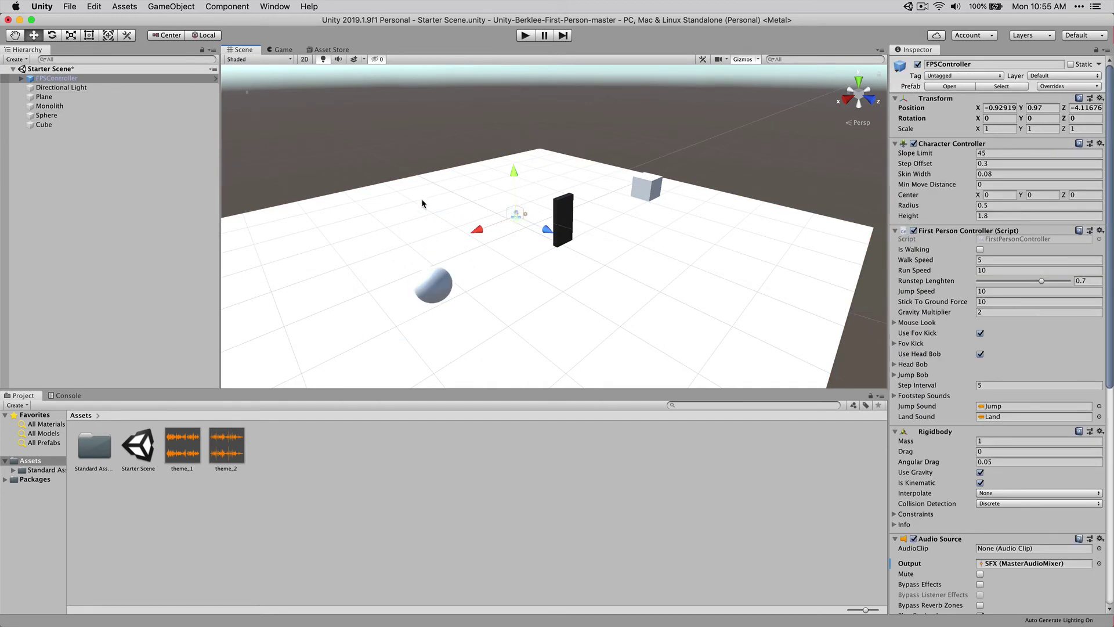
pyautogui.click(21, 78)
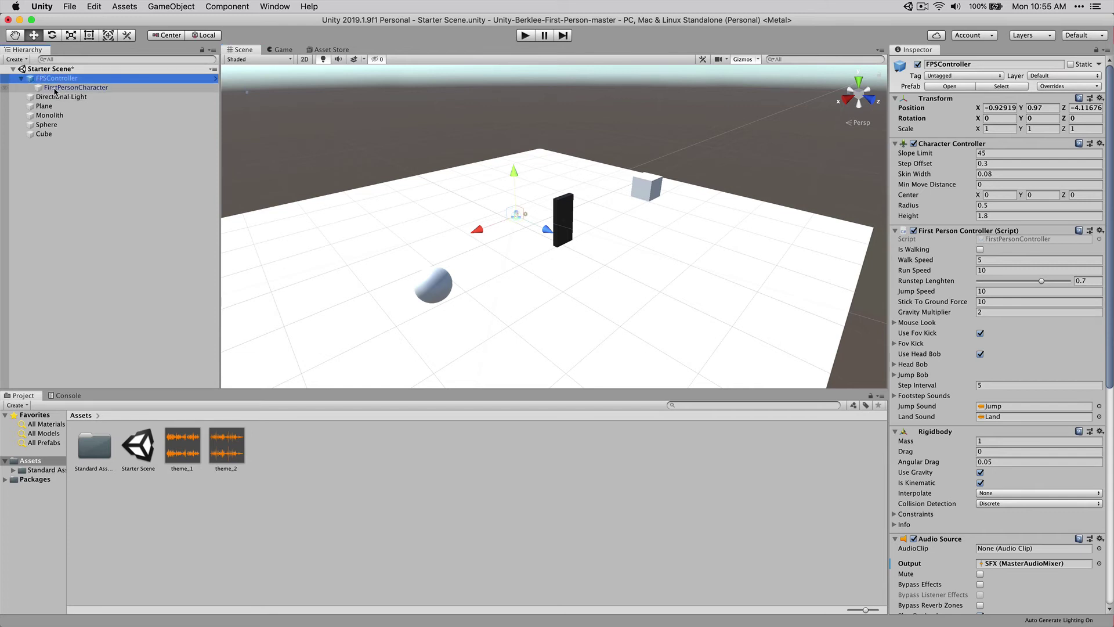
pyautogui.click(57, 88)
pyautogui.click(52, 79)
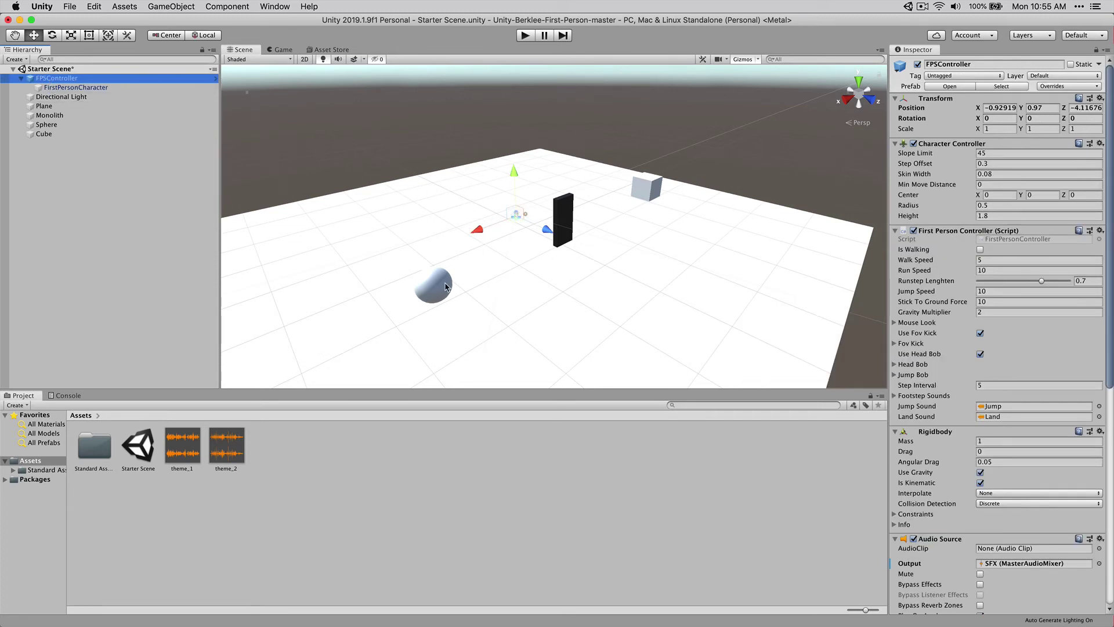
pyautogui.click(445, 289)
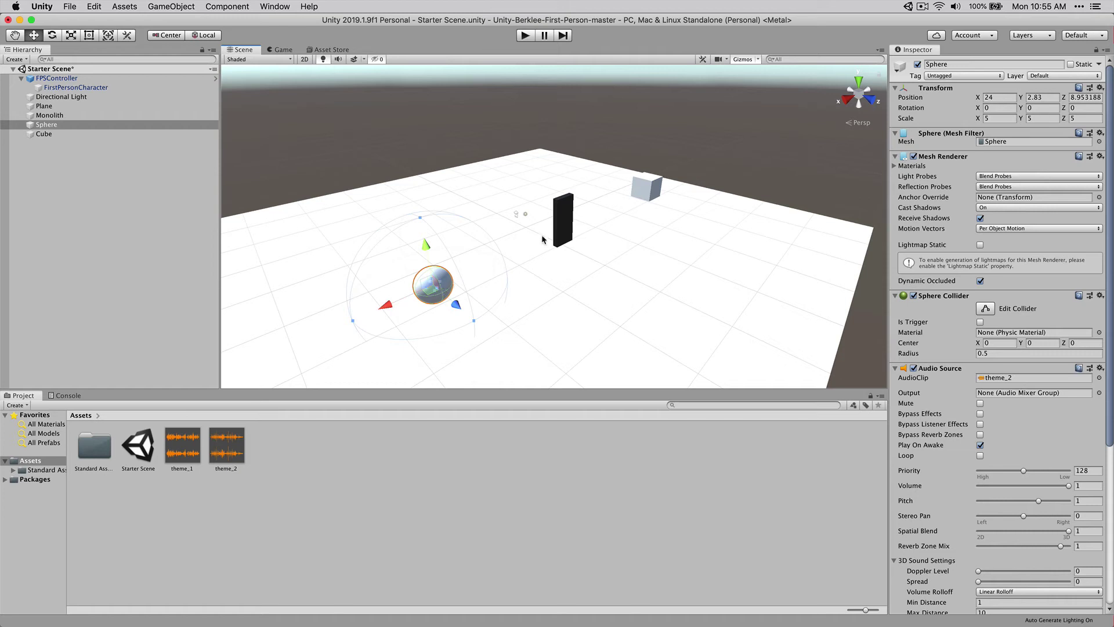
pyautogui.click(645, 187)
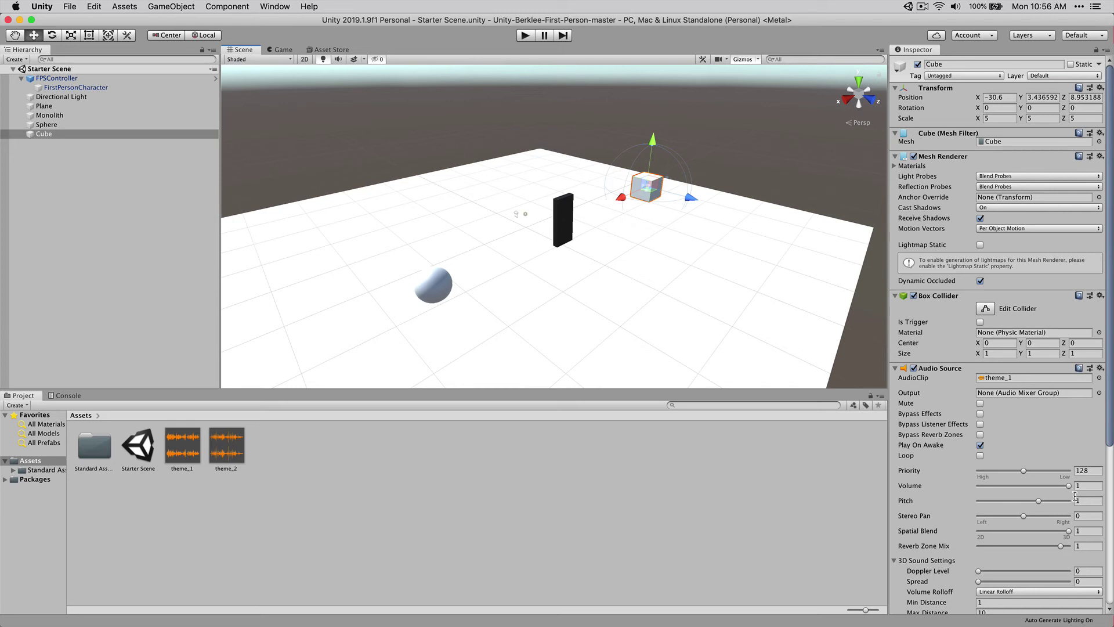
# Step: Switch to the Finder desktop, move the Unity-Berklee-First-Person-master folder to open space, and rename it with the author's full name plus "_project"
pyautogui.press('super+h')
pyautogui.click(870, 438)
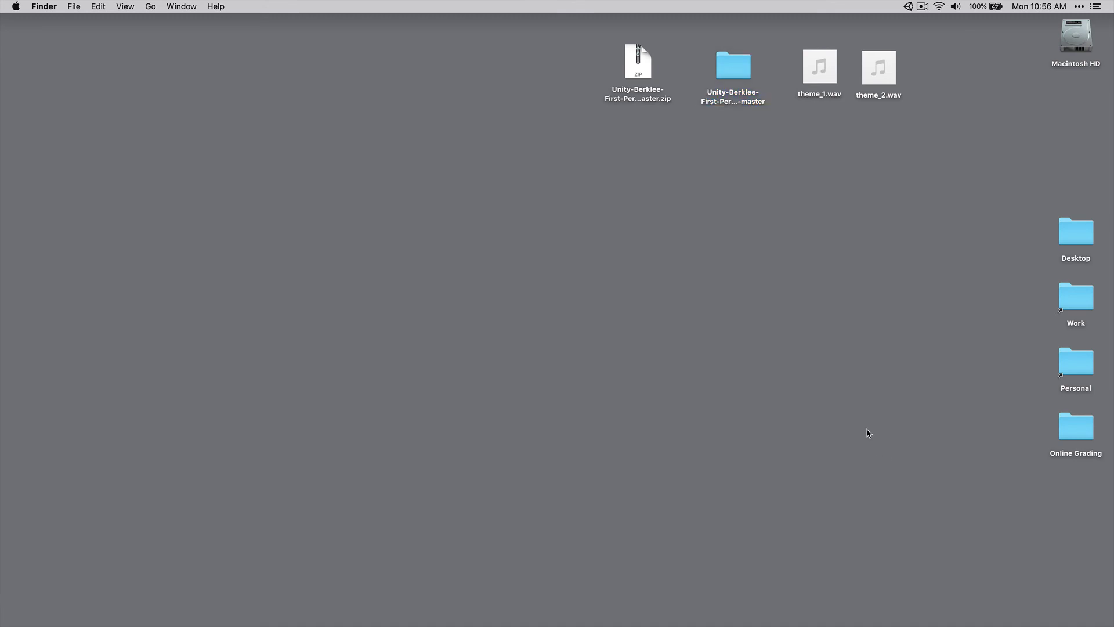
pyautogui.moveTo(739, 83); pyautogui.dragTo(737, 219)
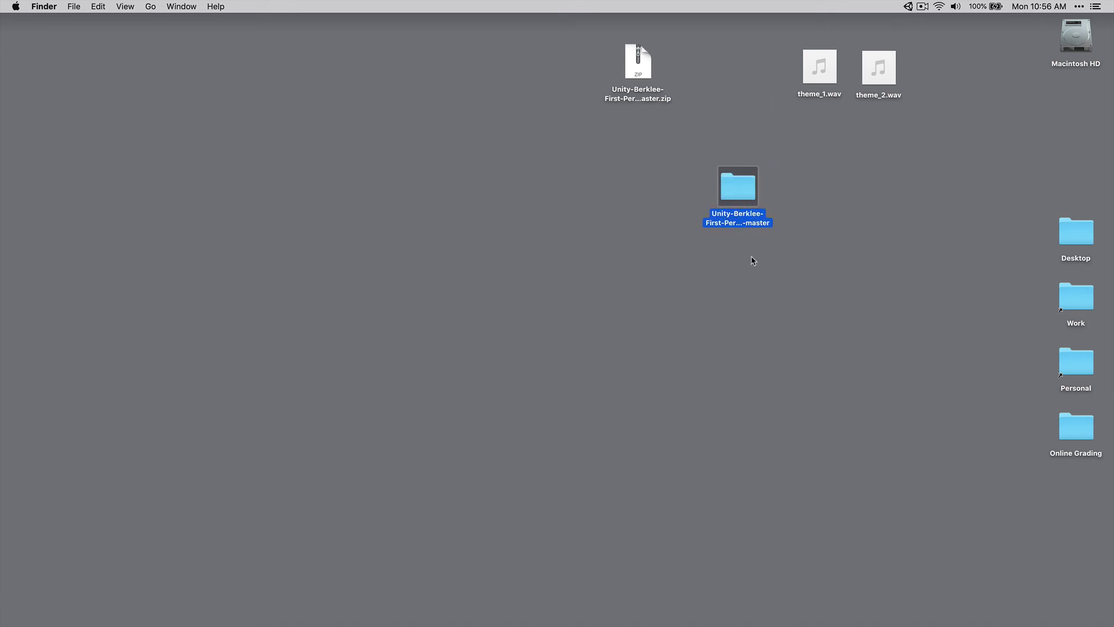
pyautogui.press('Return')
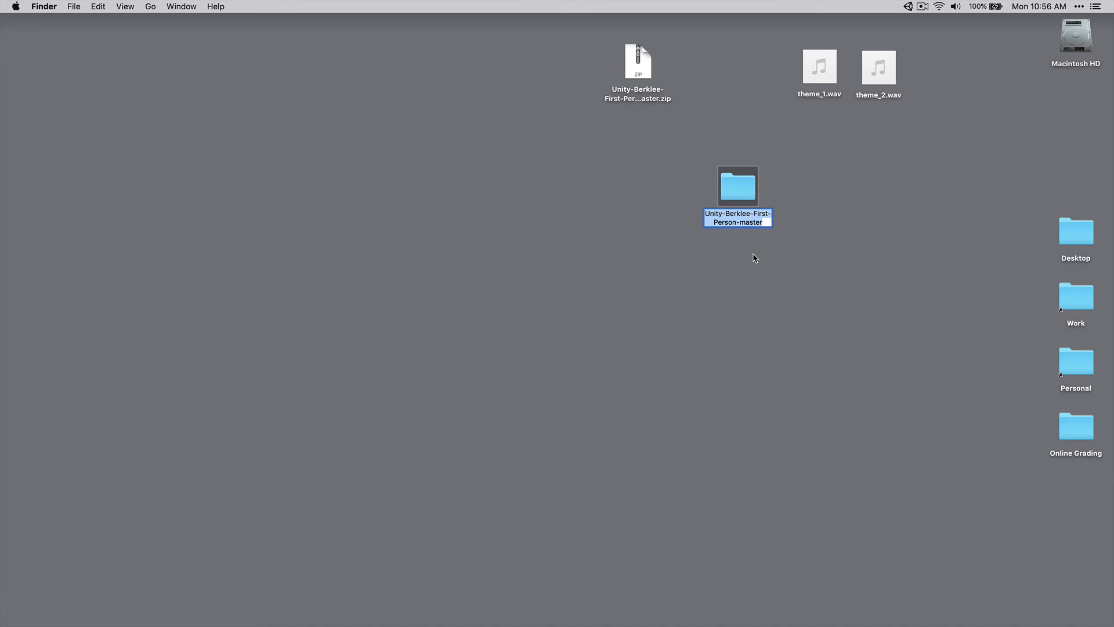
pyautogui.write('michael')
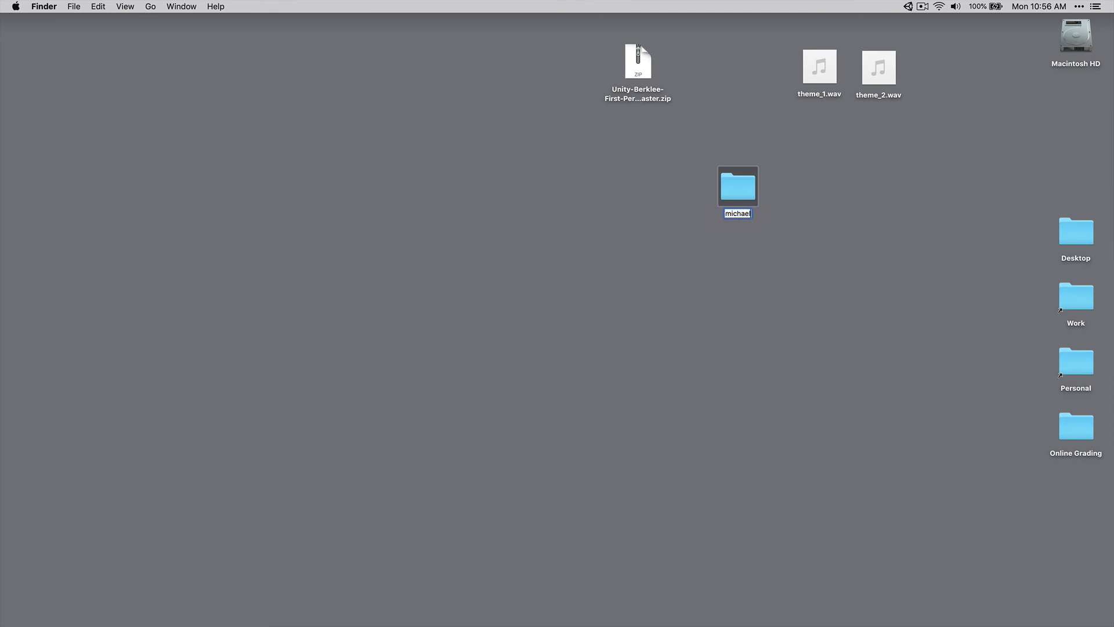
pyautogui.write('sweet_project')
pyautogui.press('Return')
# Step: Compress the renamed project folder into a zip archive and place the archive just below the folder on the desktop
pyautogui.rightClick(748, 192)
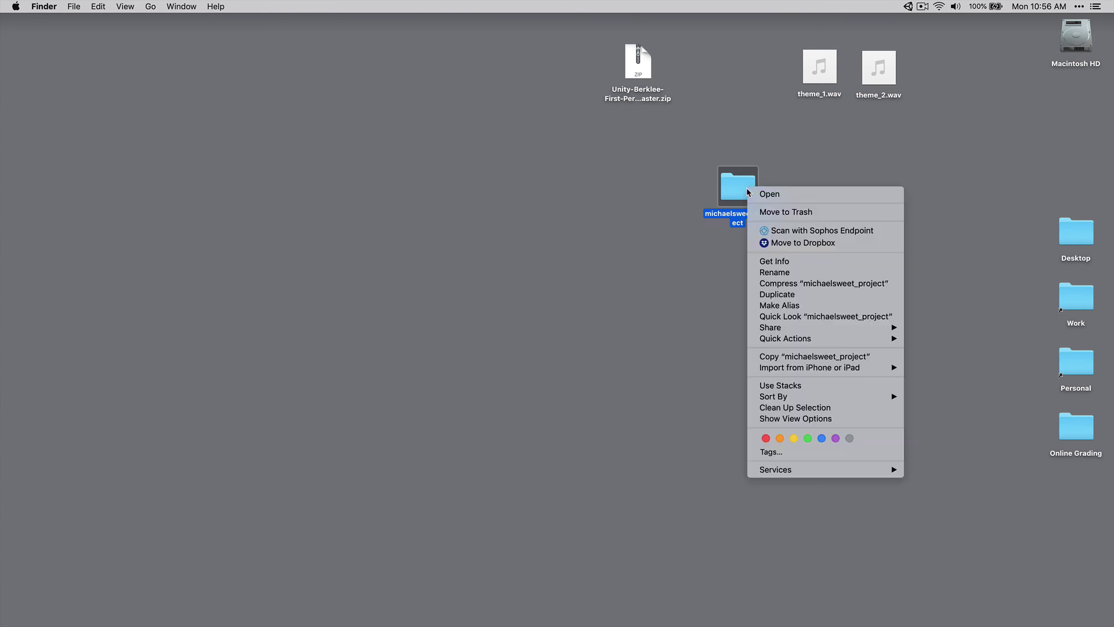
pyautogui.click(781, 284)
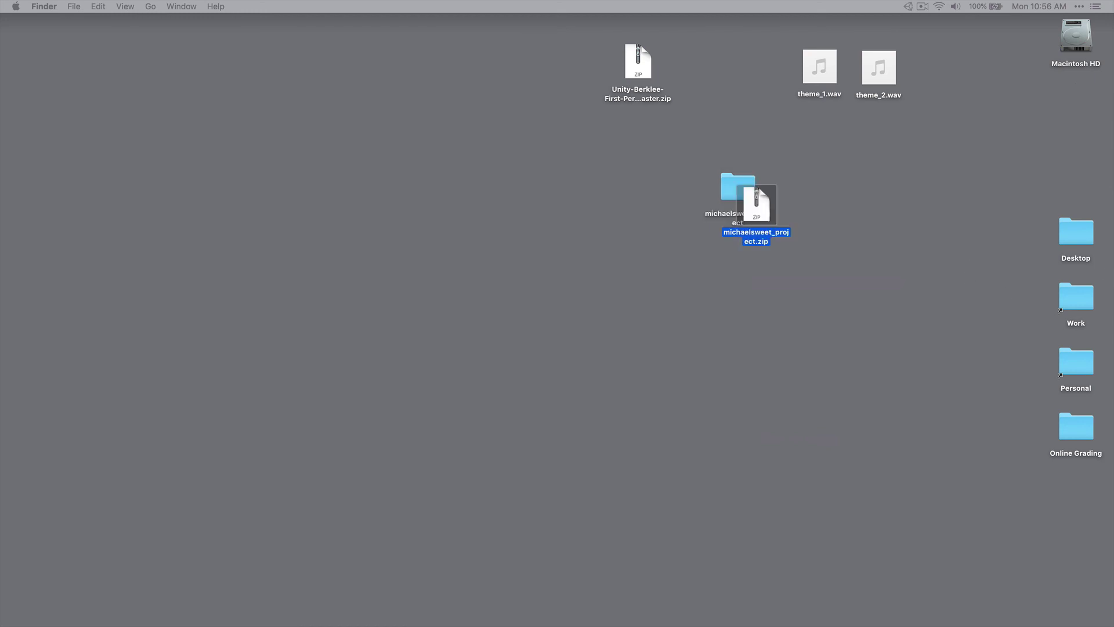
pyautogui.moveTo(751, 196); pyautogui.dragTo(727, 268)
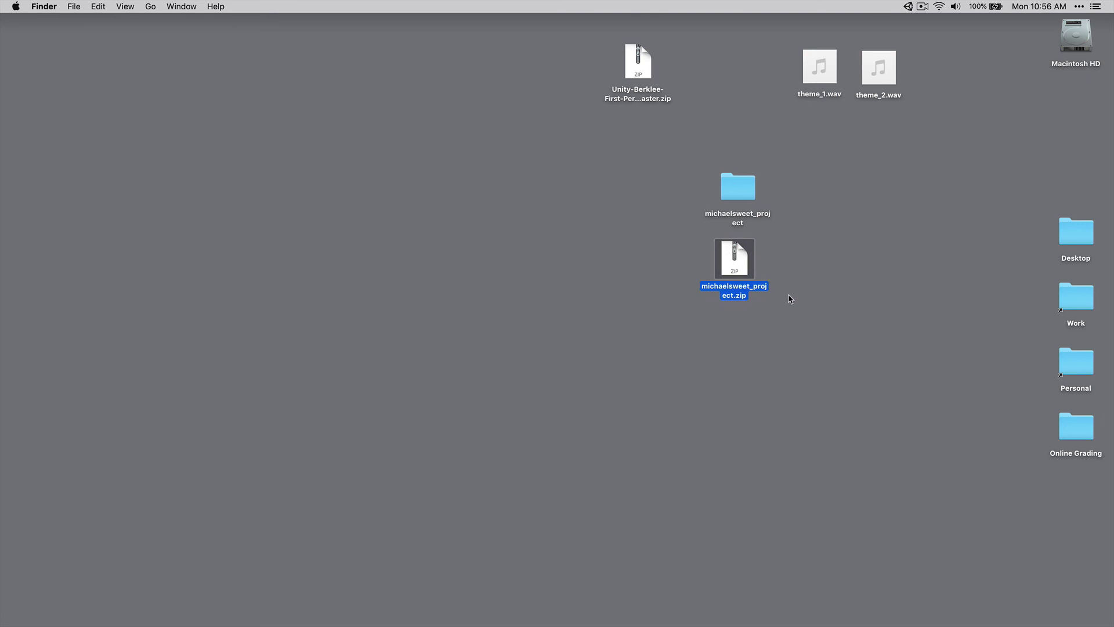